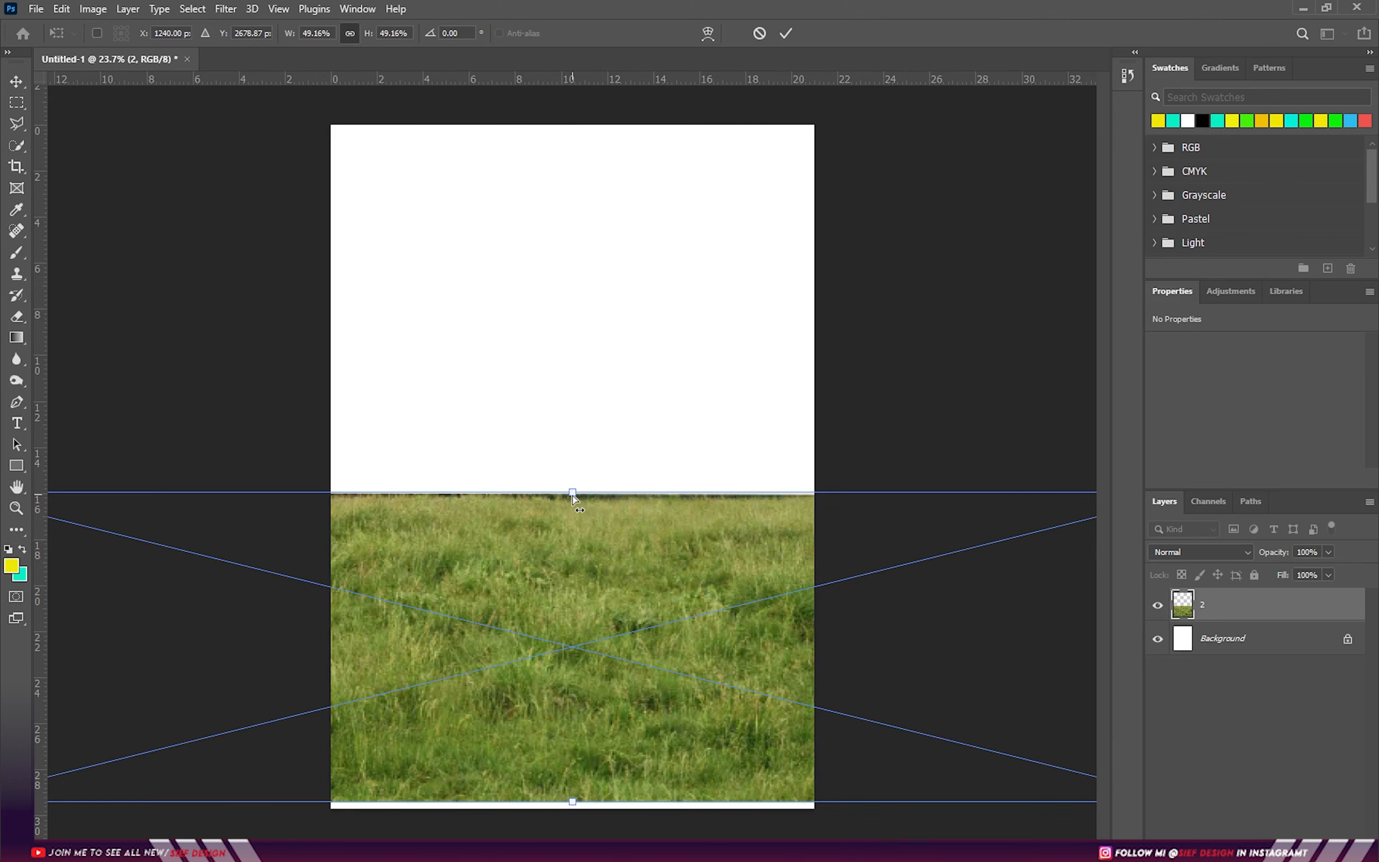
- Size the grass strip to fill the bottom third of the page and place the church image, reduced and centred, on it
left_click_drag(573, 494, 572, 571)
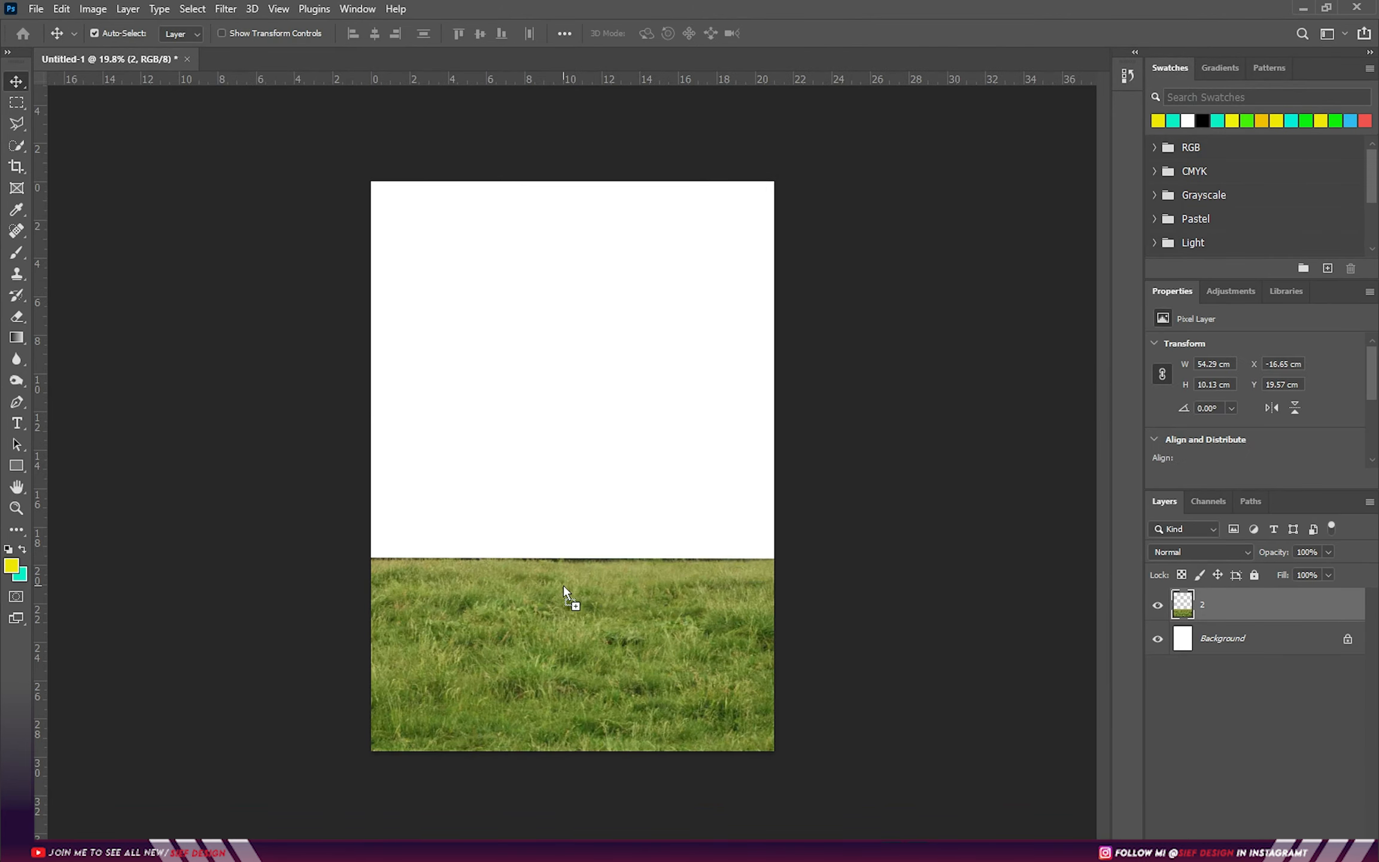
left_click_drag(563, 585, 563, 585)
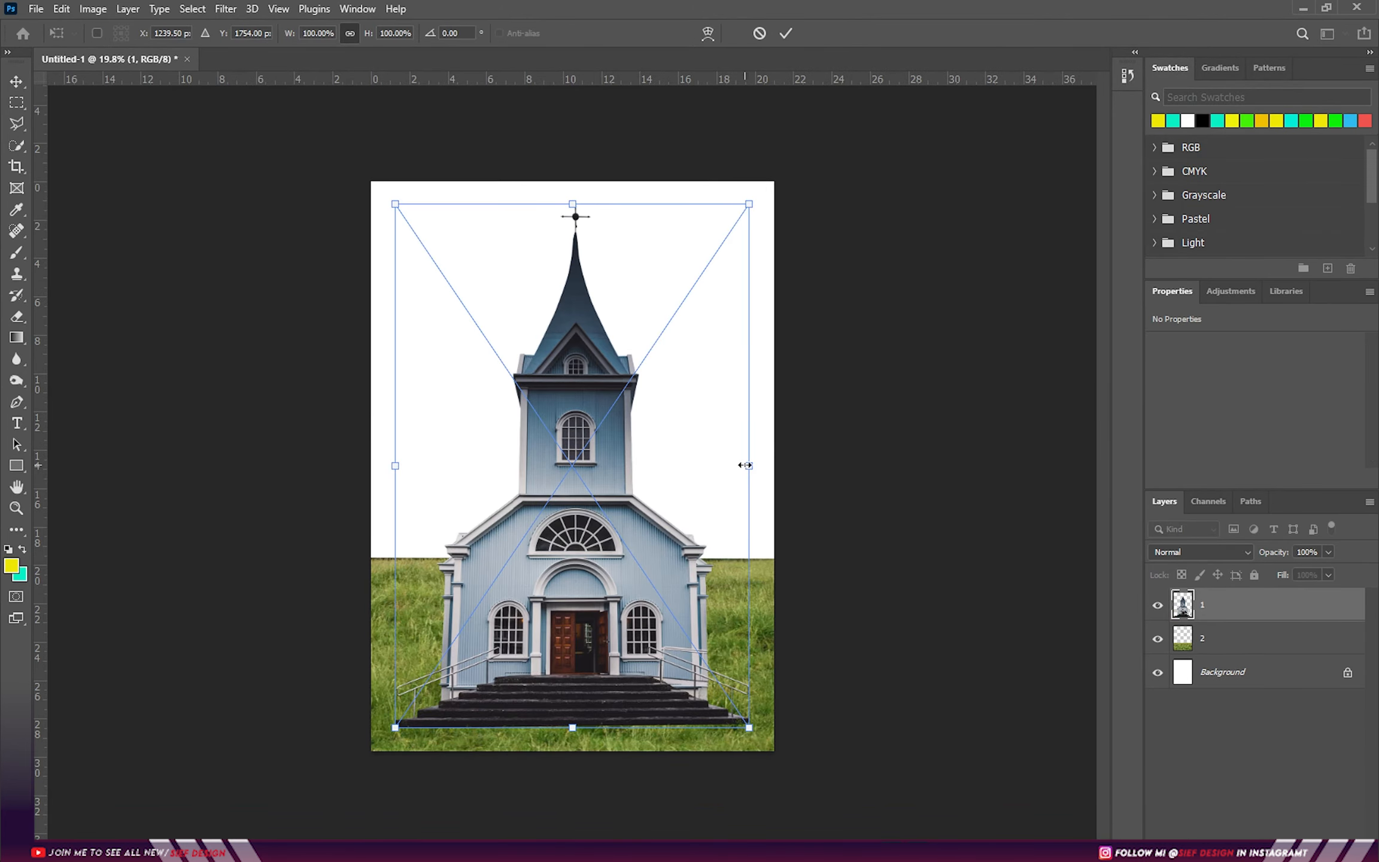
left_click_drag(745, 465, 682, 465)
left_click_drag(593, 583, 621, 550)
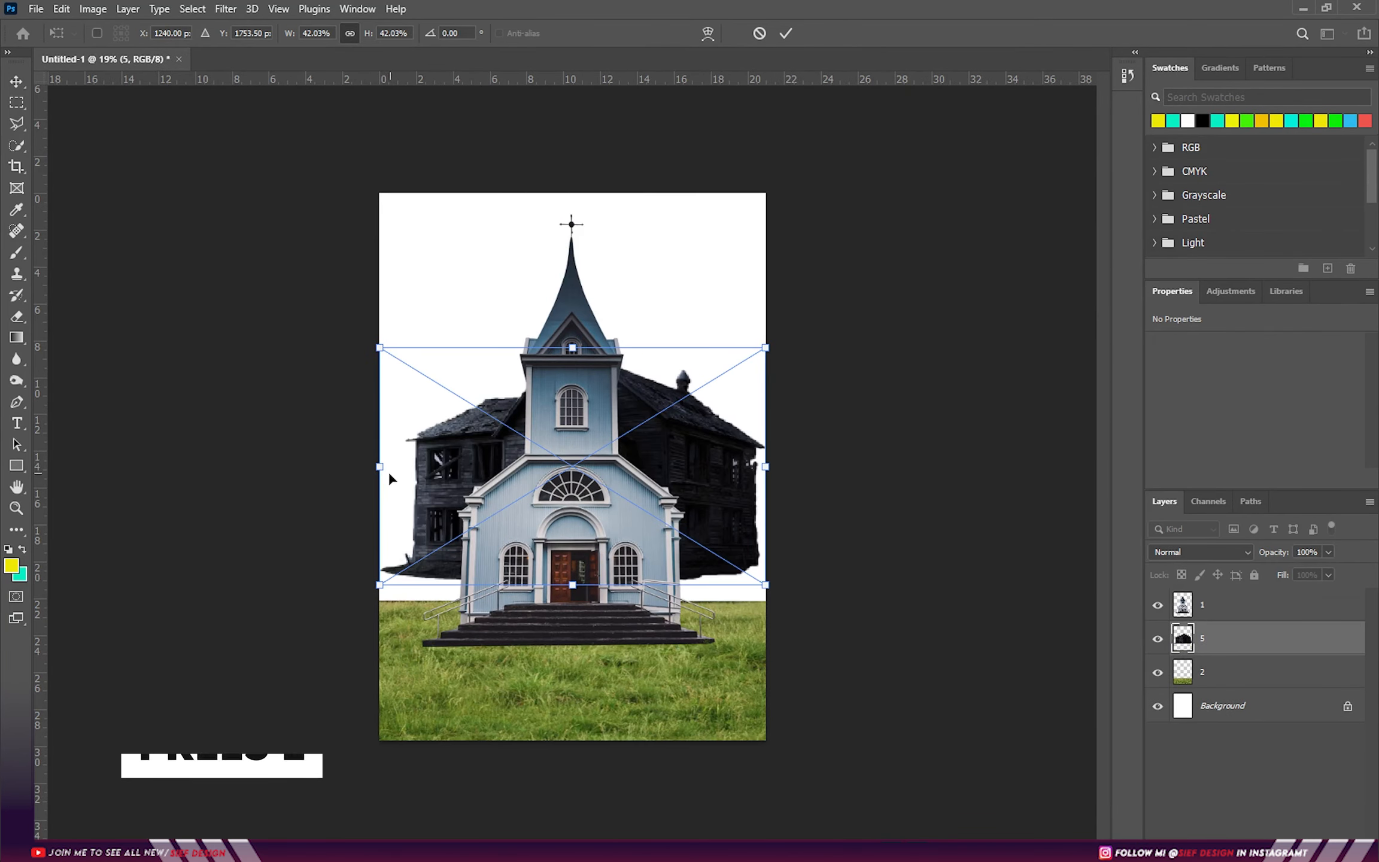
- Shrink the dark abandoned house and place it on the grass horizon just to the right of the church
left_click_drag(386, 476, 713, 606)
key("Return")
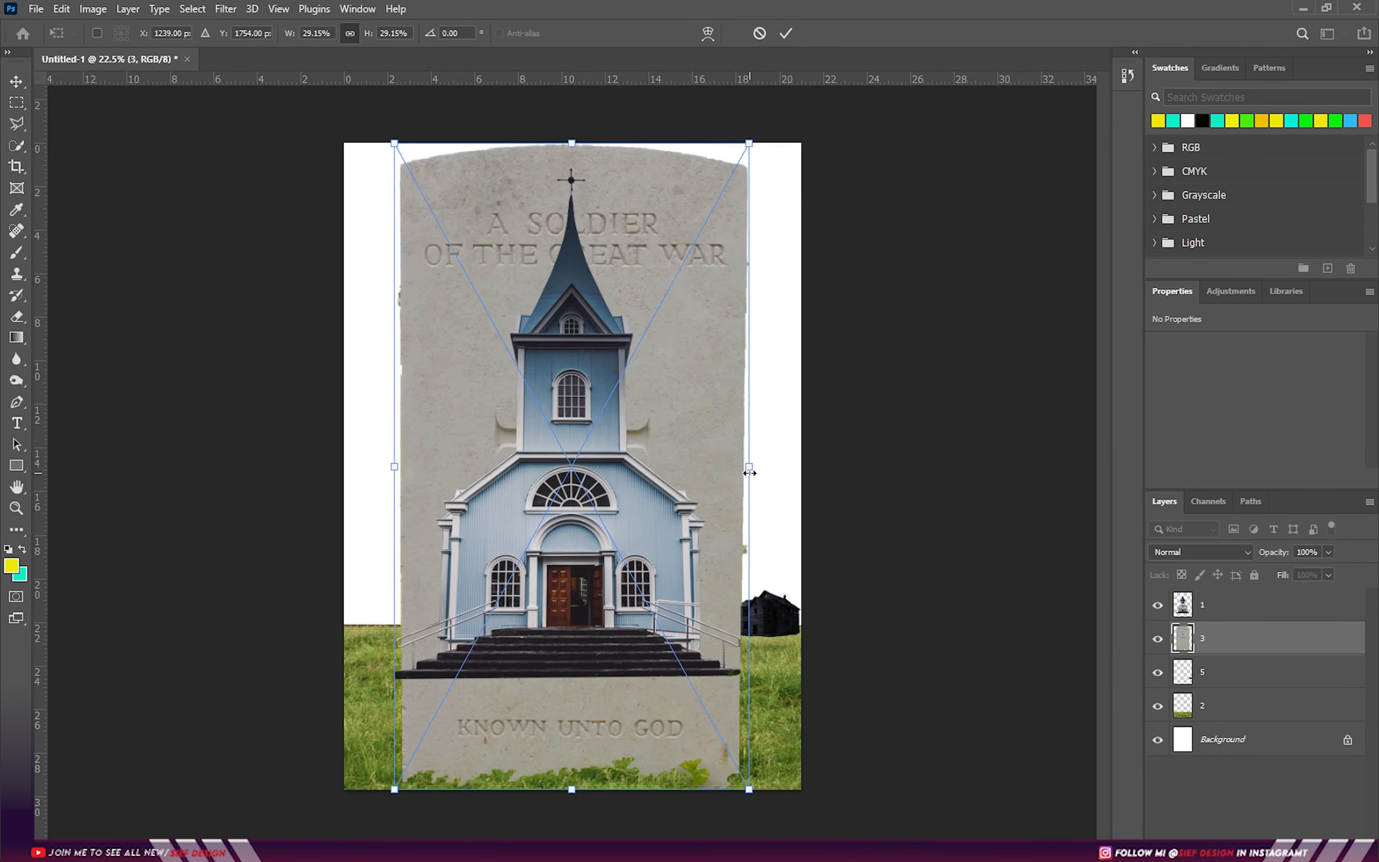
- Shrink the soldier's gravestone, bring it in front of the church and stand it tilted about 2 degrees to the right of the steps
left_click_drag(750, 473, 692, 675)
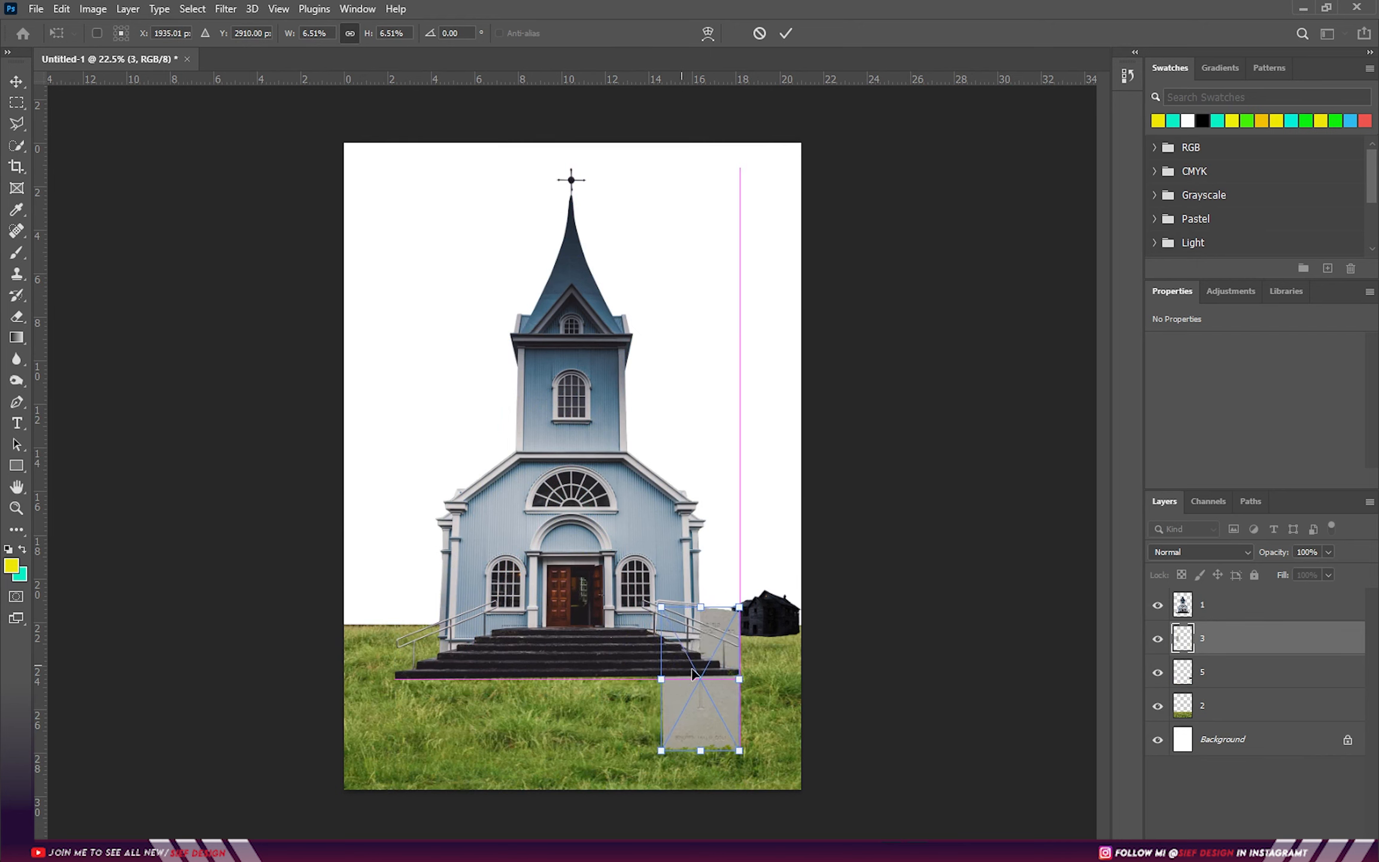
left_click_drag(1229, 592, 1229, 590)
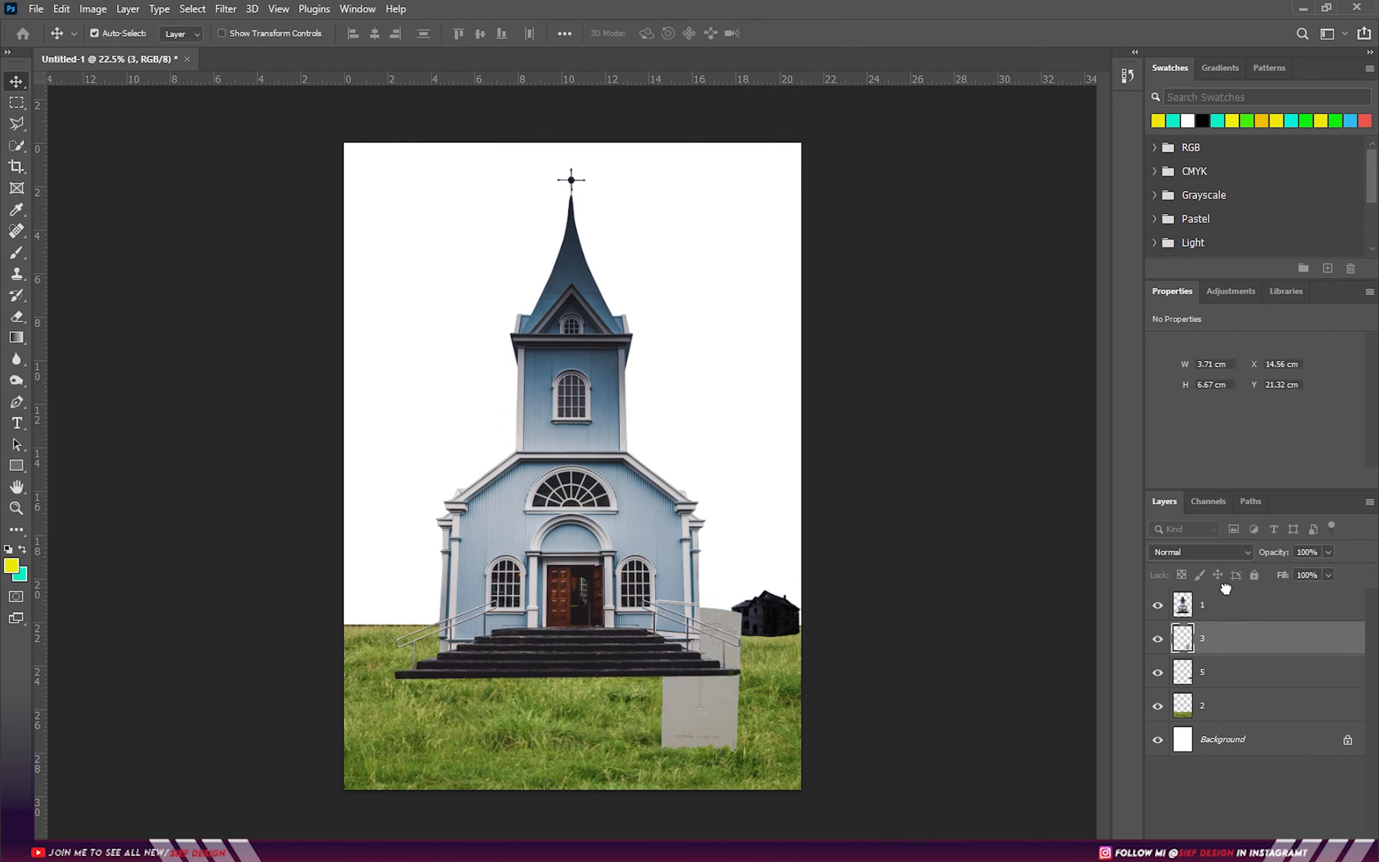
key("ctrl+t")
left_click_drag(754, 678, 724, 676)
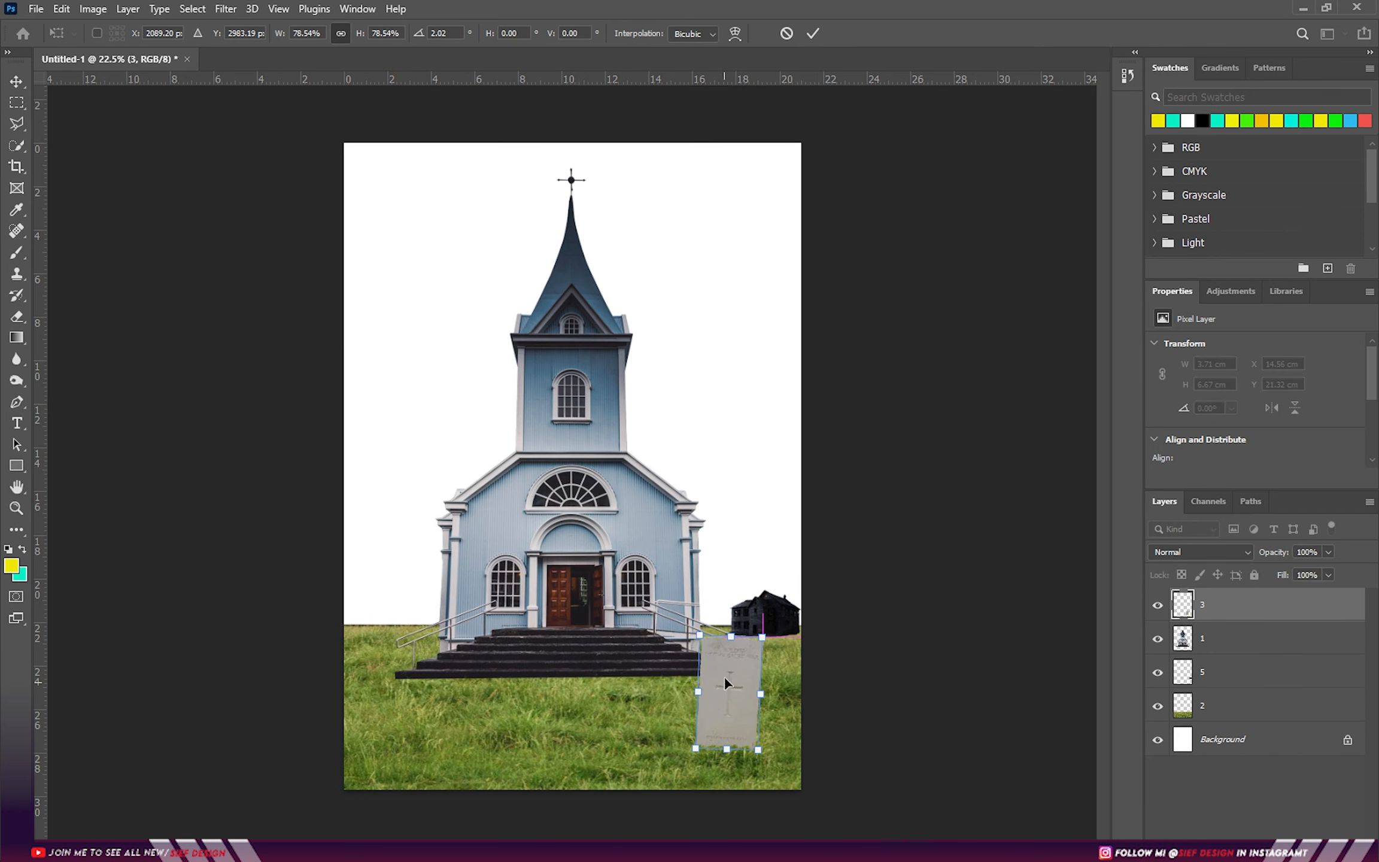
key("Return")
- Add the weathered gravestone image, flip it horizontally, and shrink it onto the grass to the left of the church steps
key("ctrl+v")
key("ctrl+t")
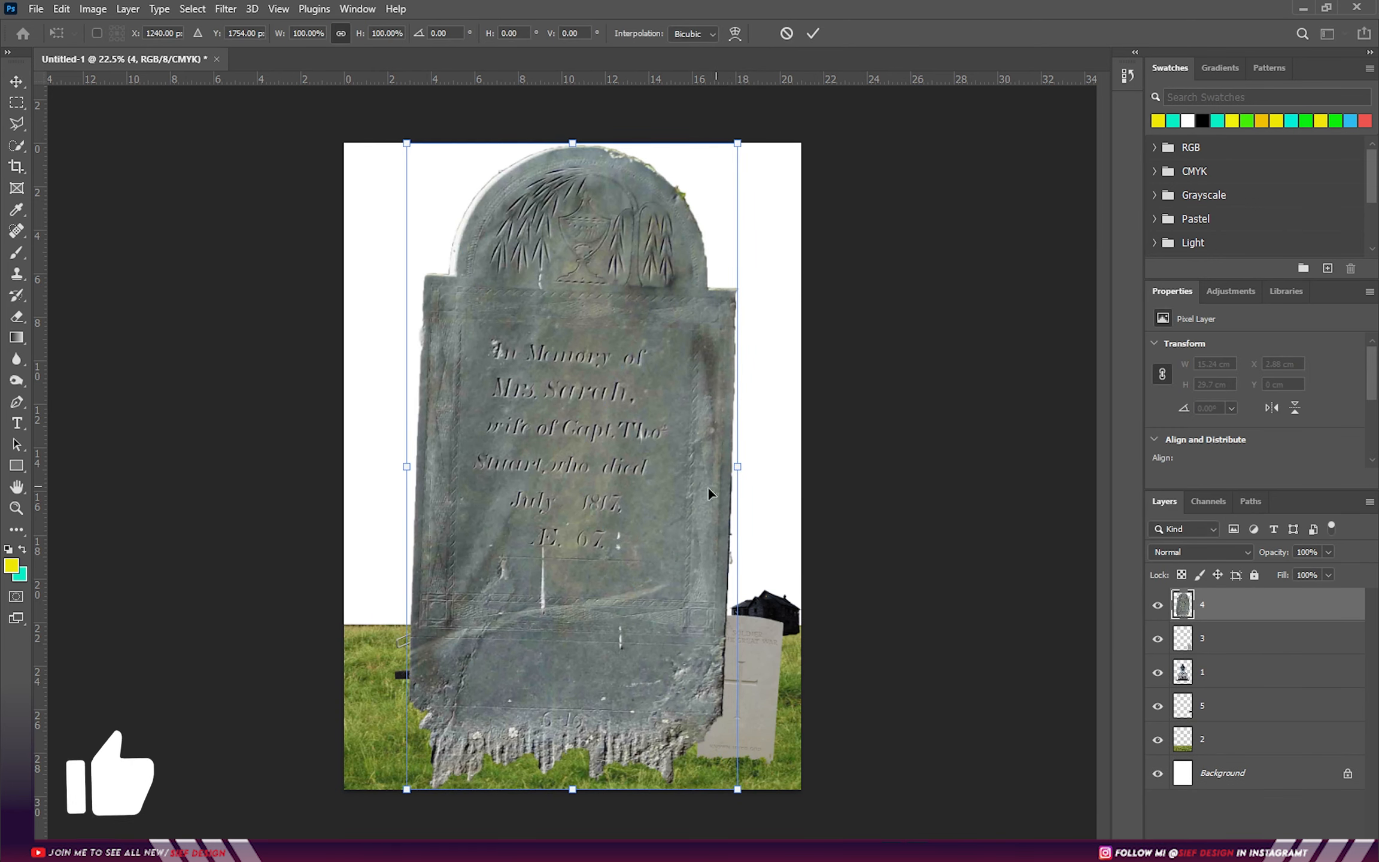
right_click(708, 492)
left_click(753, 774)
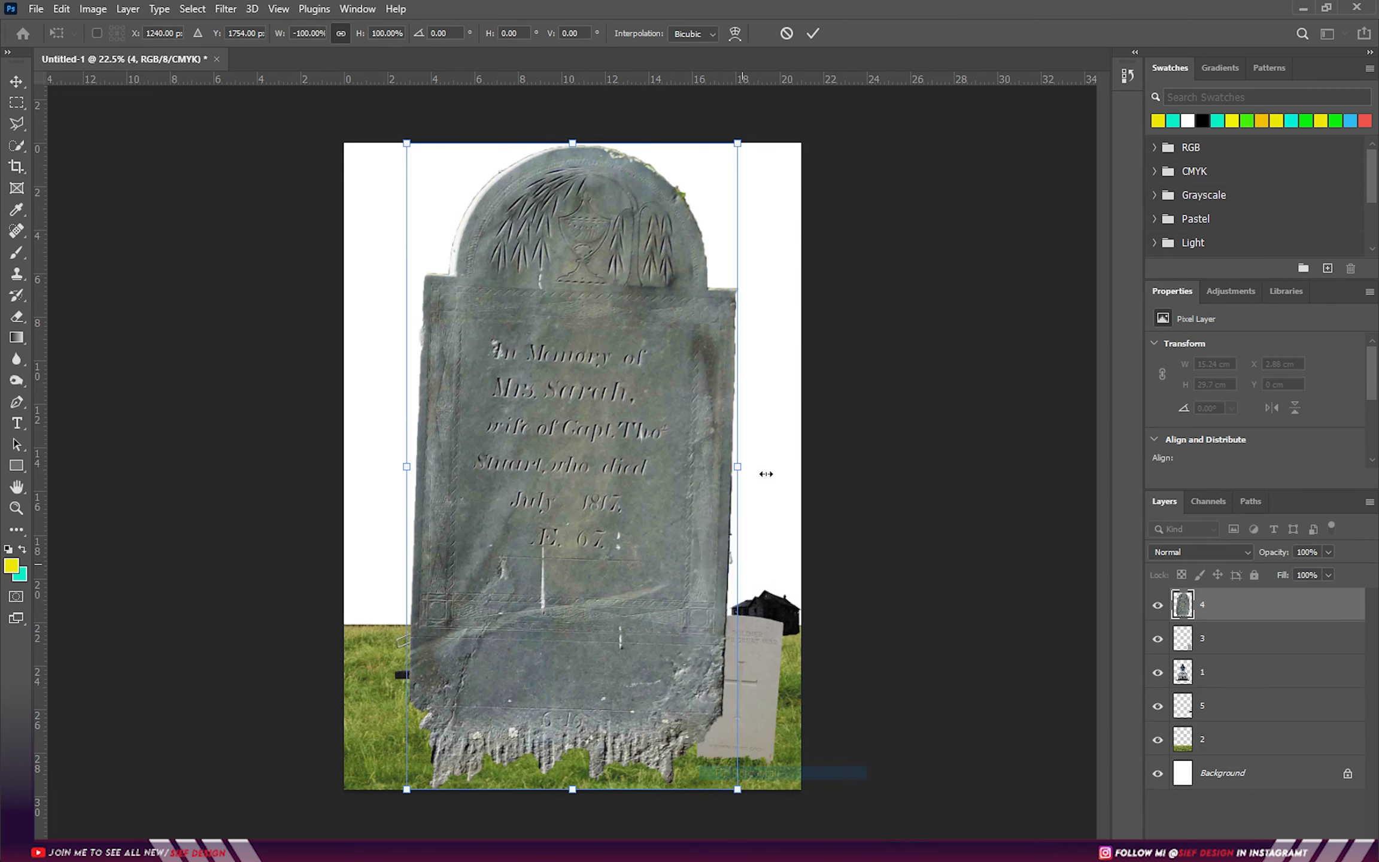
left_click_drag(737, 466, 435, 687)
left_click_drag(422, 752, 422, 719)
left_click_drag(418, 688, 405, 708)
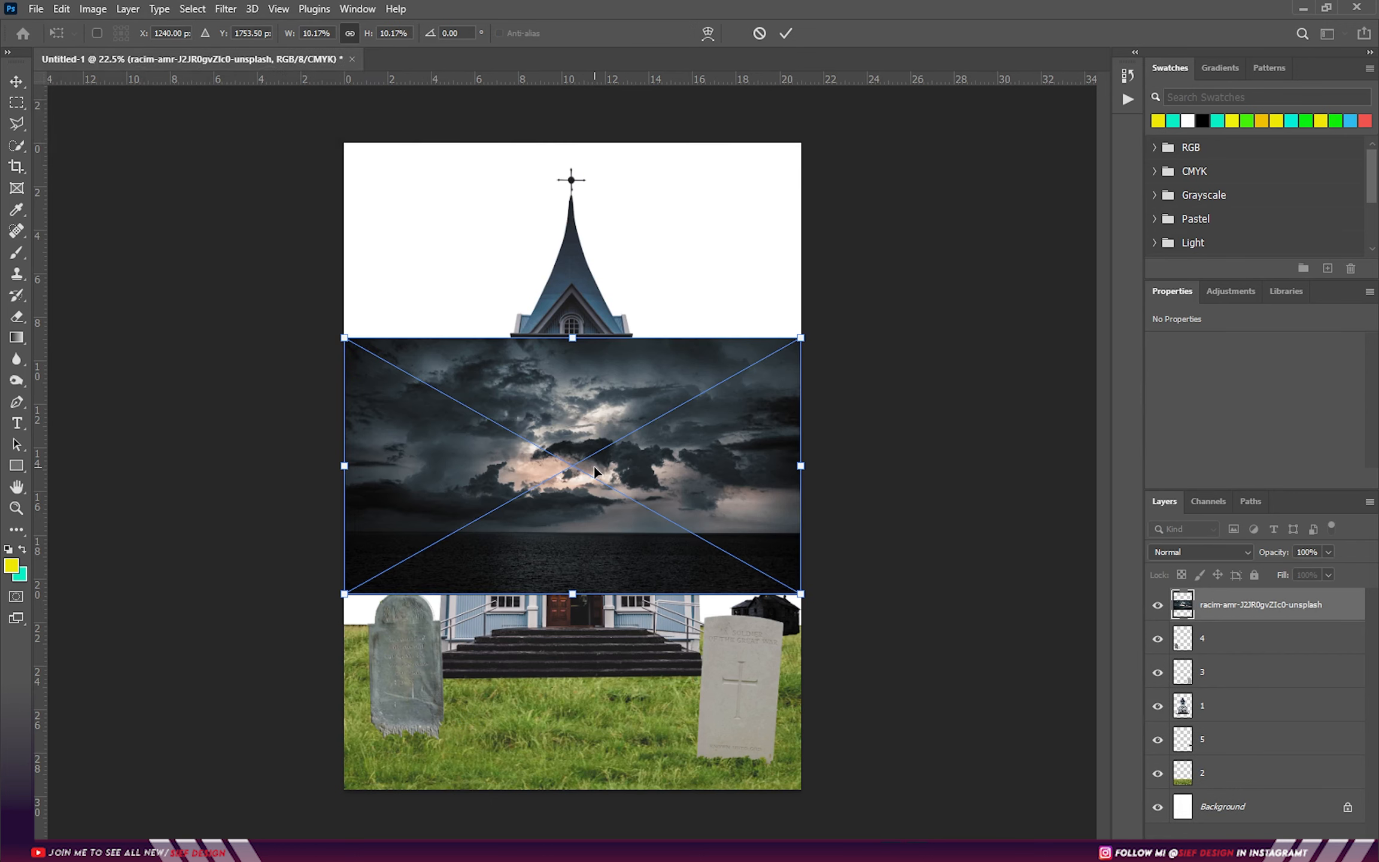
- Place the stormy sky image at full page width and outline the dark sea below its horizon with the Polygonal Lasso
key("Return")
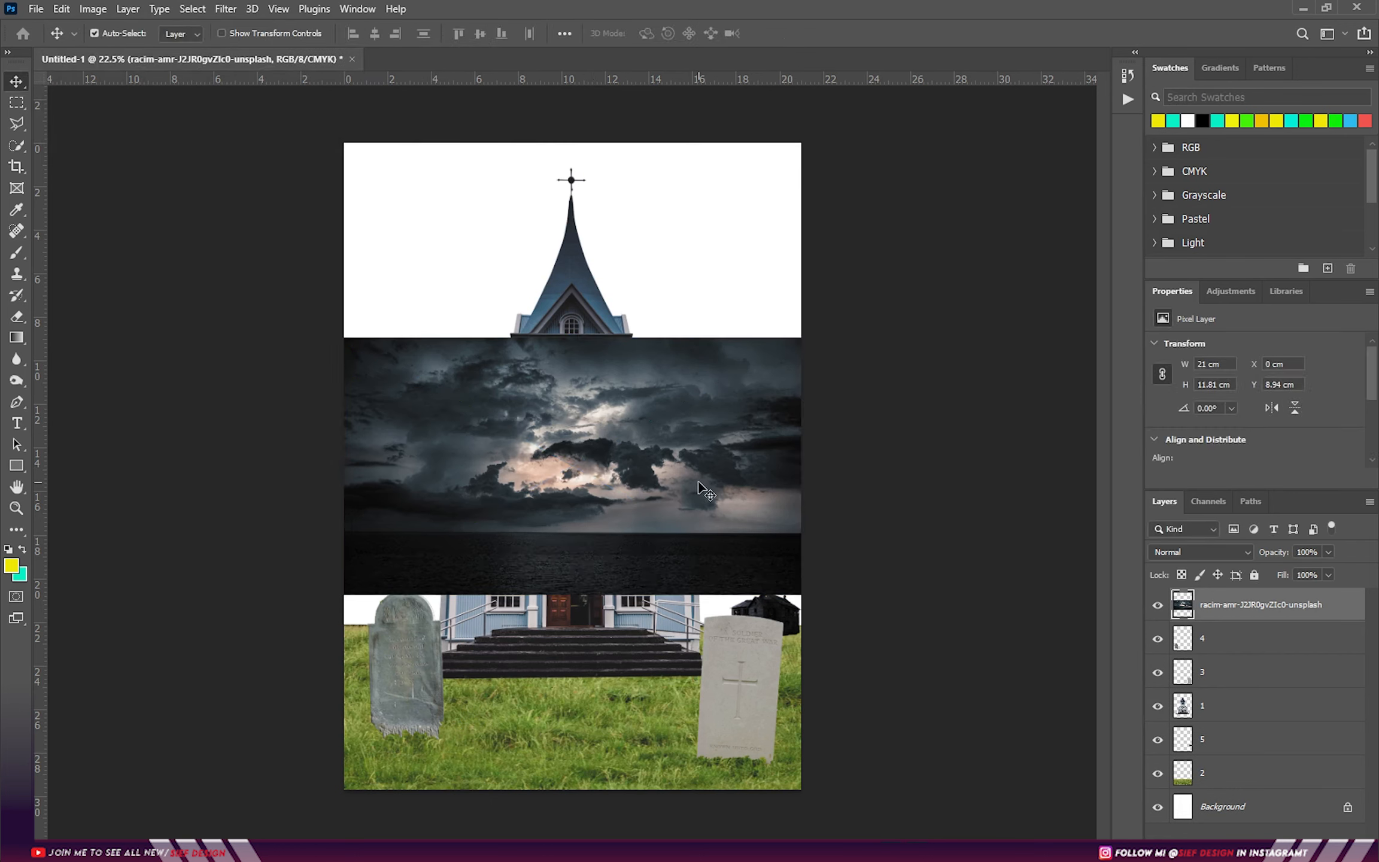
key("l")
left_click(814, 532)
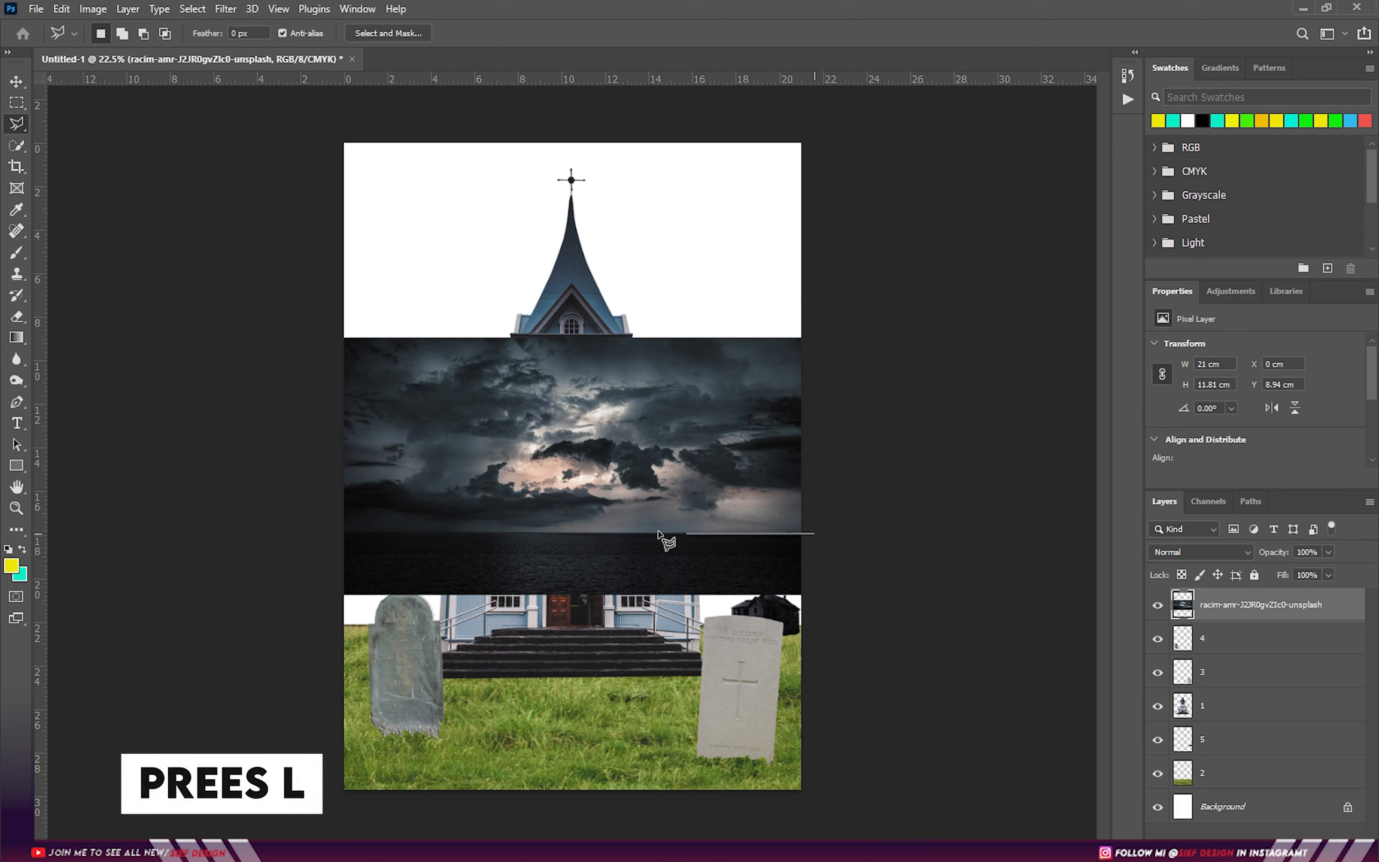
left_click(299, 531)
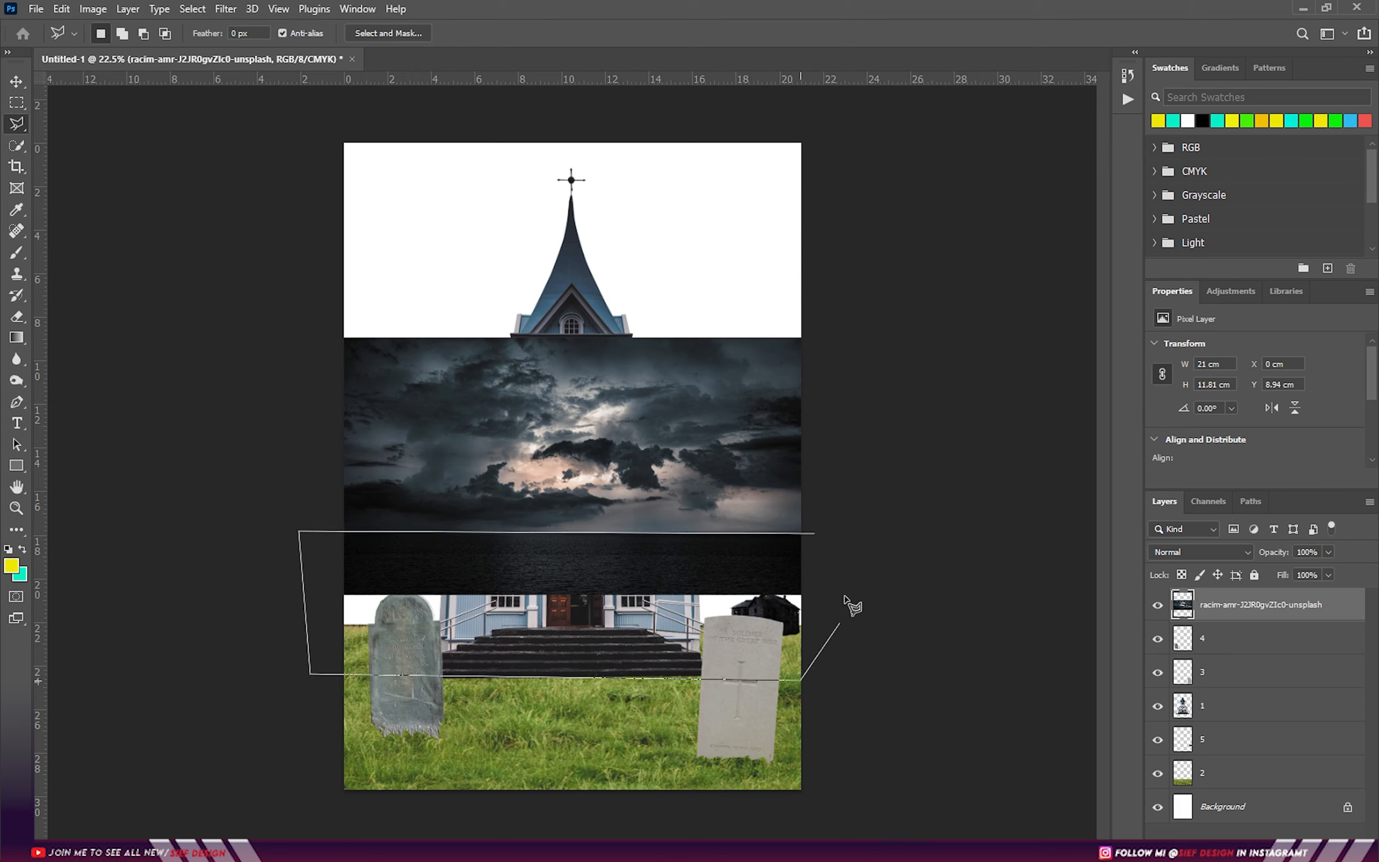
left_click(814, 538)
- Erase the sea inside the selection with a 600 px eraser and clear the selection
key("e")
left_click_drag(344, 569, 939, 584)
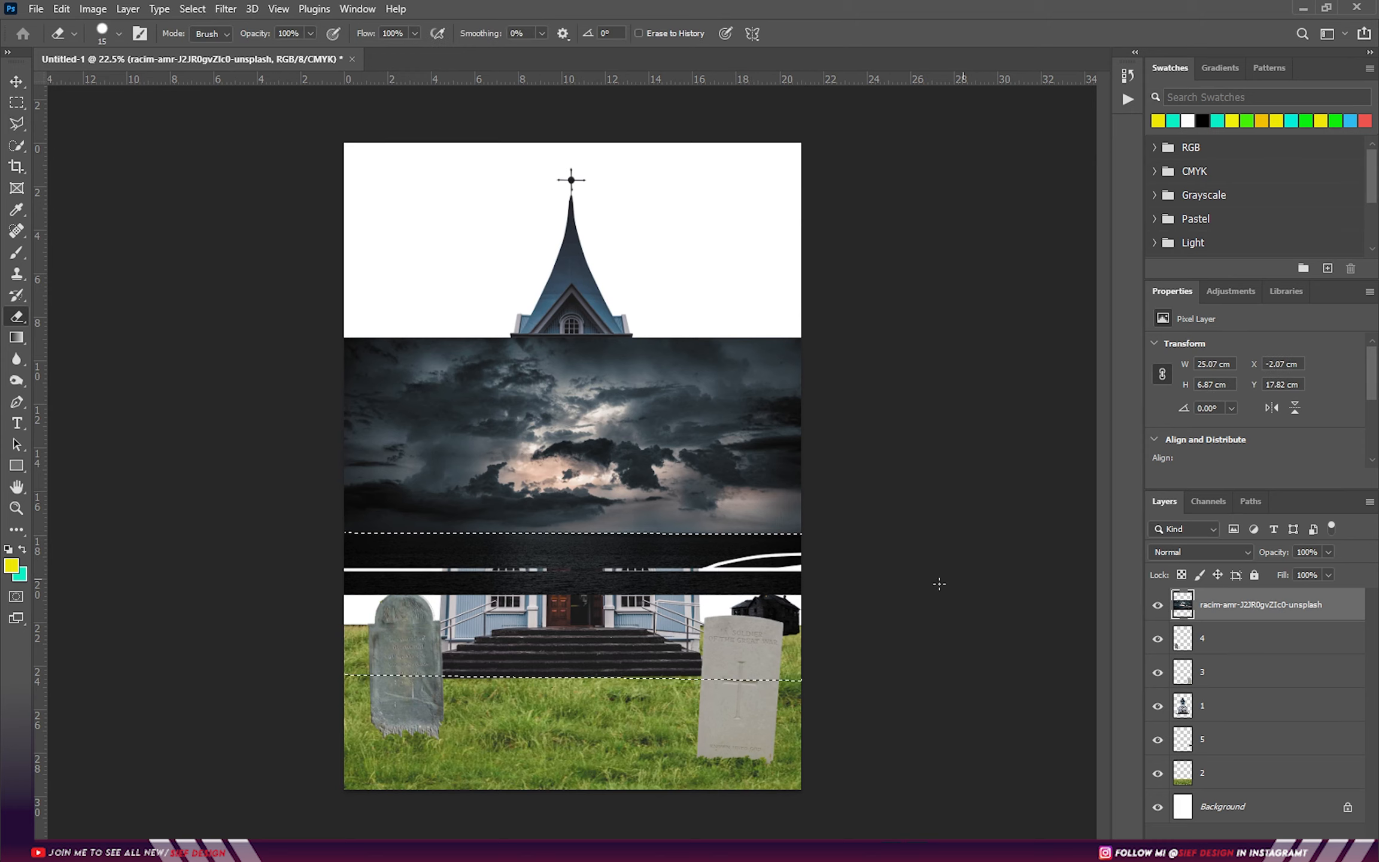
key("bracketright")
key("bracketright")
key("bracketright")
key("bracketright")
key("bracketright")
key("bracketright")
key("bracketright")
key("bracketright")
key("bracketright")
key("bracketright")
key("bracketright")
left_click_drag(760, 566, 548, 541)
key("ctrl+d")
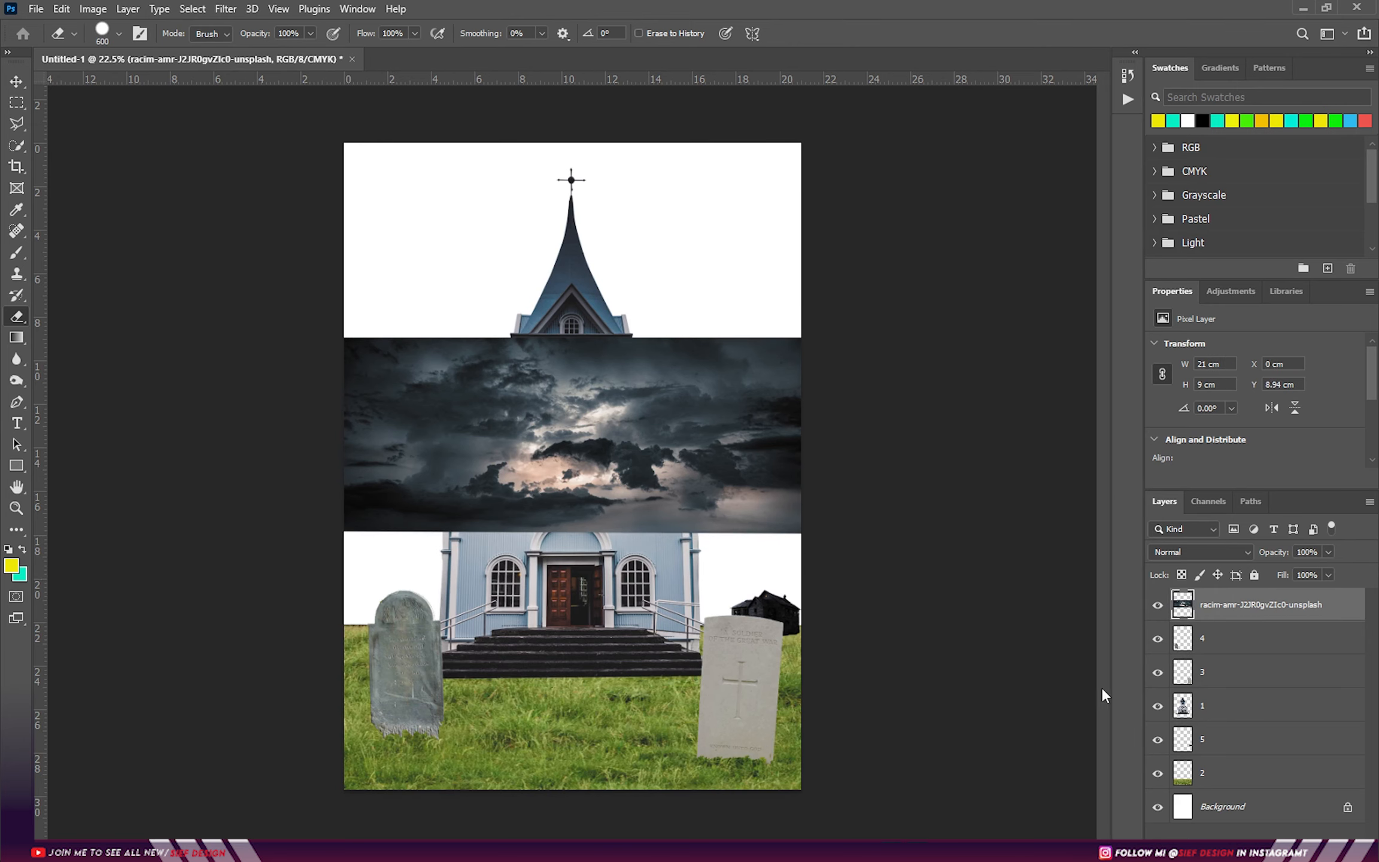
- Move the sky down to the grass horizon and enlarge it up to the top edge of the page
key("v")
left_click_drag(574, 453, 577, 575)
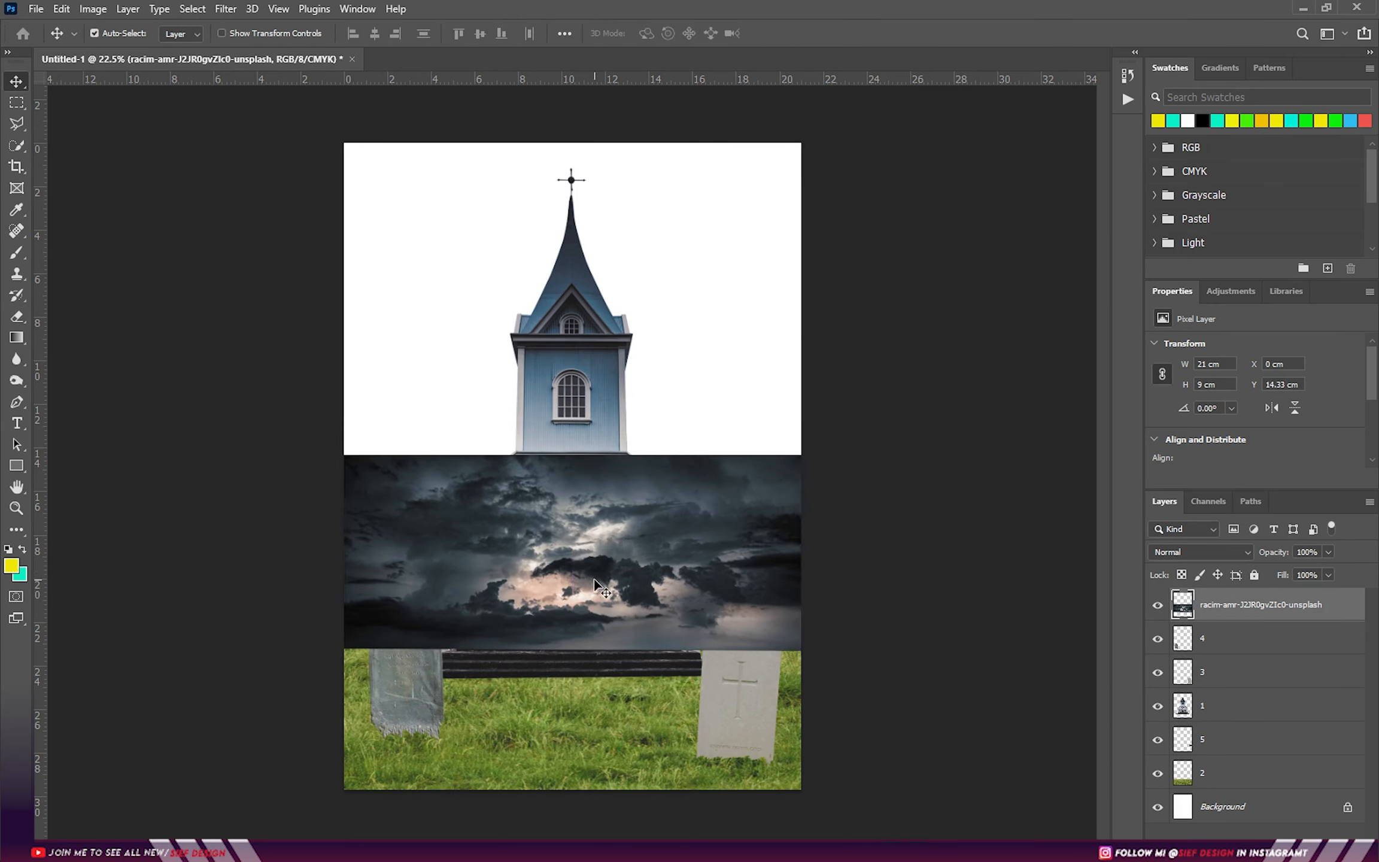
key("ctrl+t")
left_click_drag(578, 458, 573, 143)
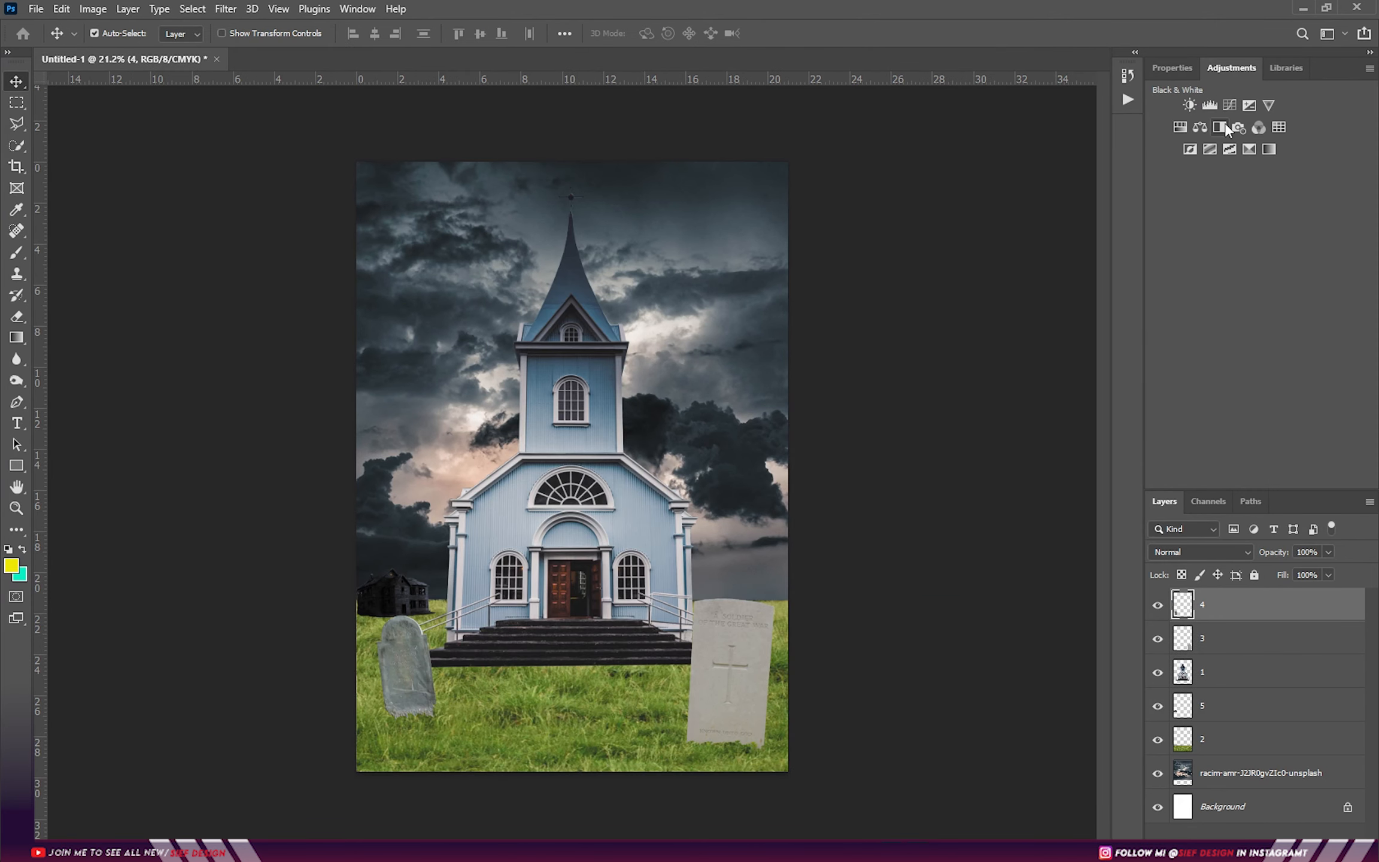
- Add a Black & White adjustment over all layers and darken the weathered gravestone on layer 4 with a clipped Curves adjustment
left_click(1219, 126)
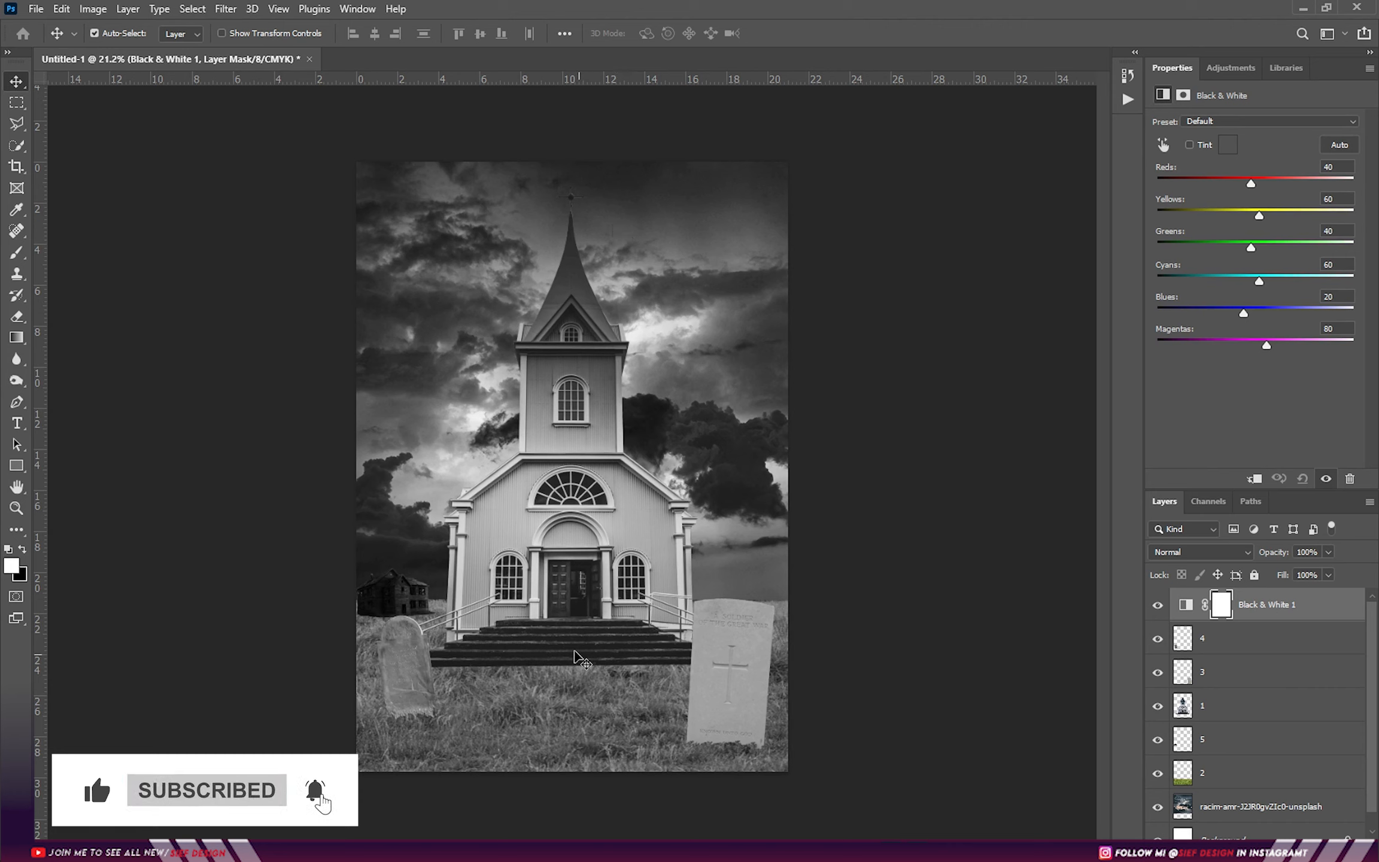
left_click(1215, 648)
left_click(1155, 639)
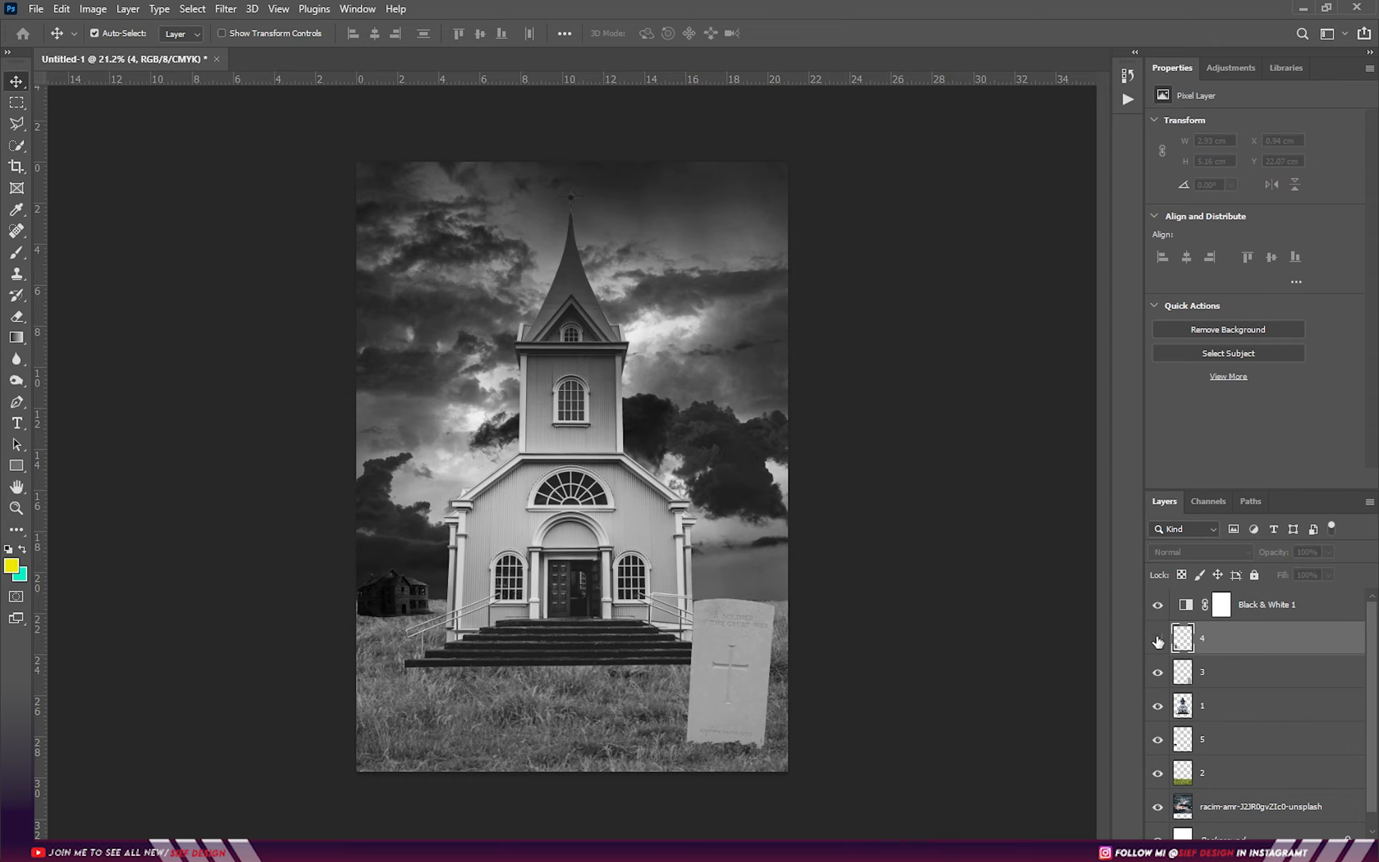
left_click(1155, 638)
left_click(1218, 72)
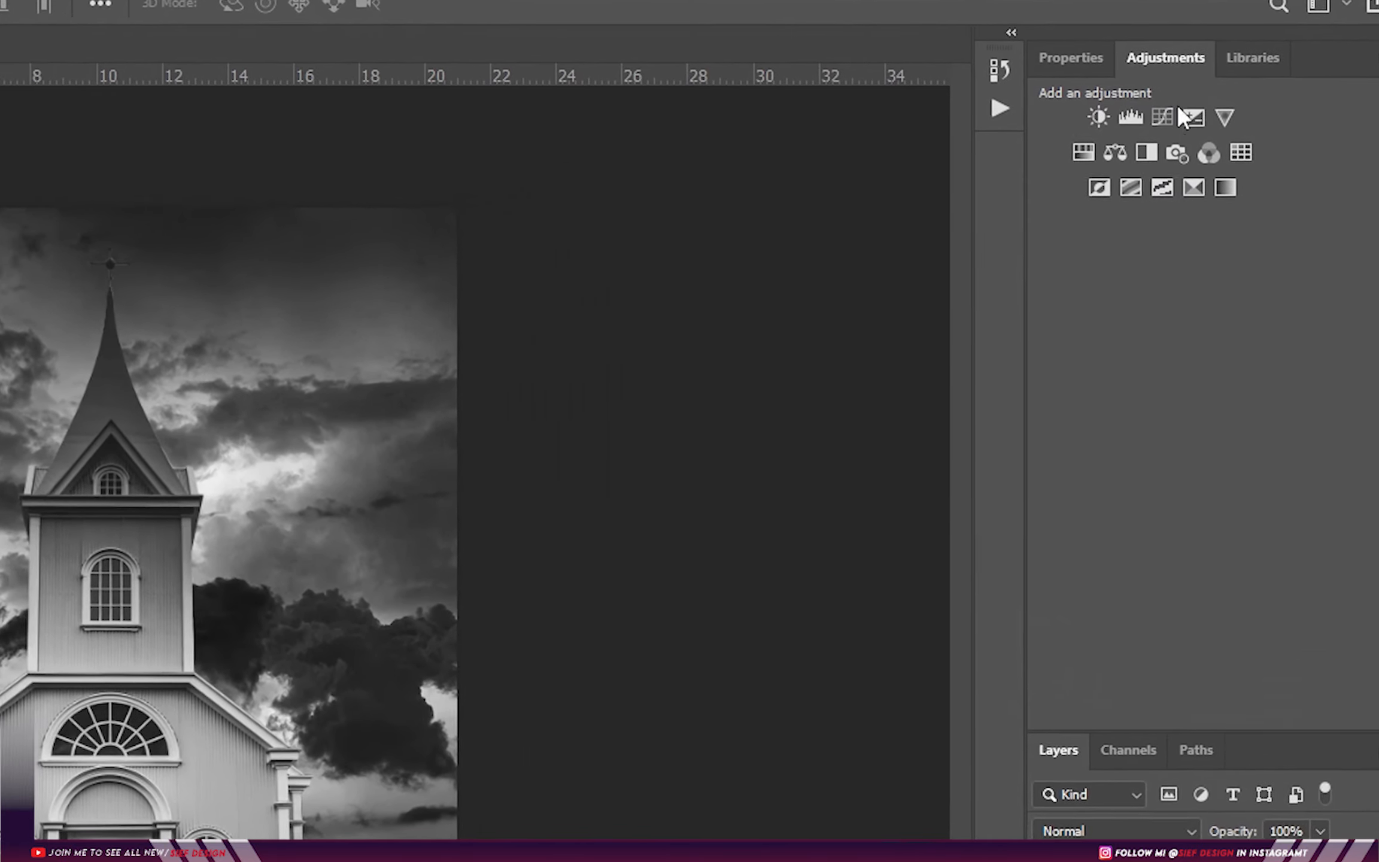
left_click(1200, 110)
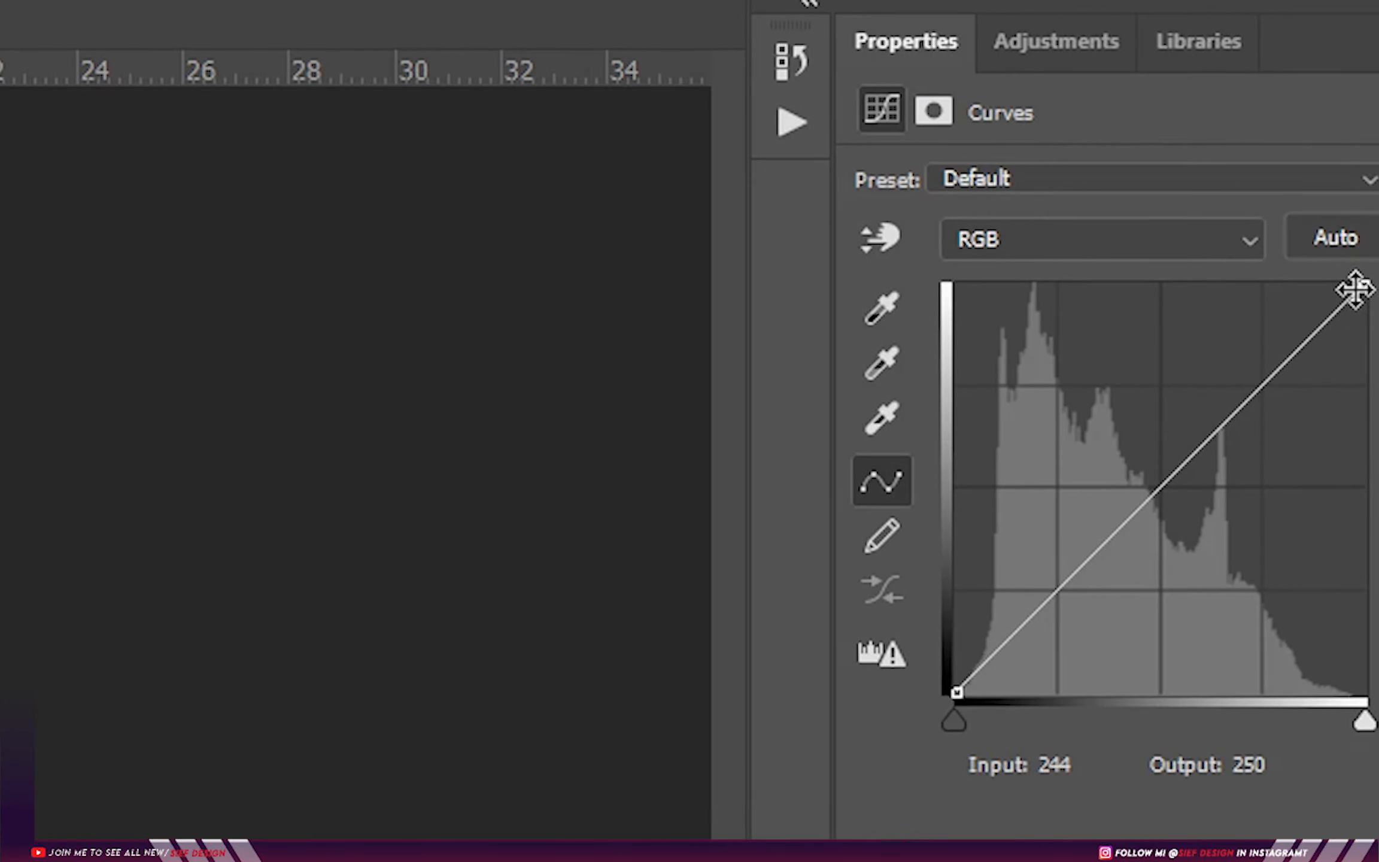
left_click_drag(1355, 289, 1361, 296)
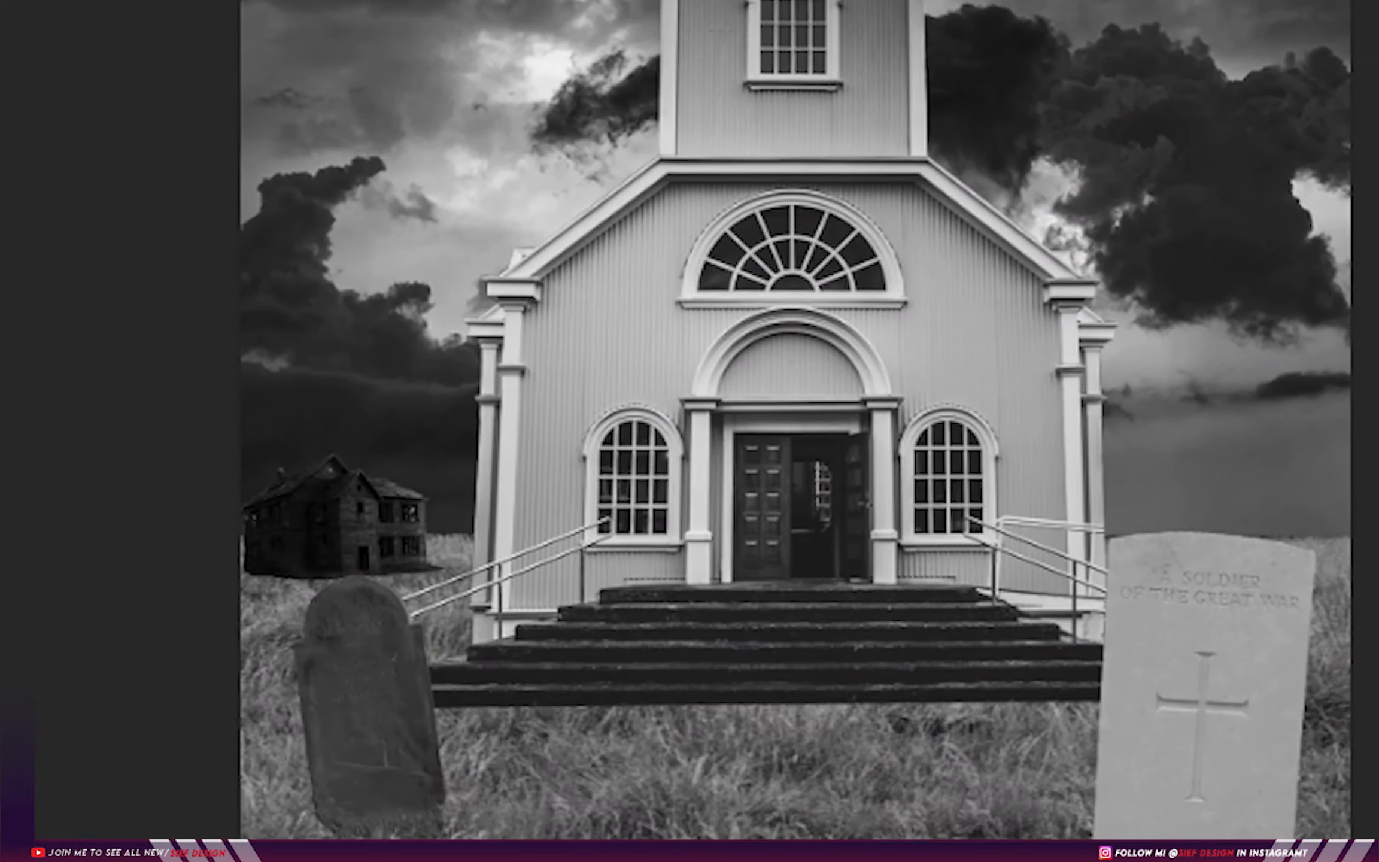
- Darken the soldier's gravestone and the church with clipped Curves adjustments, lowering the church's white point output to 69
left_click(1257, 676)
left_click(1231, 73)
left_click(1228, 111)
left_click_drag(1351, 167, 1374, 280)
left_click(1257, 744)
left_click(1230, 73)
left_click(1228, 110)
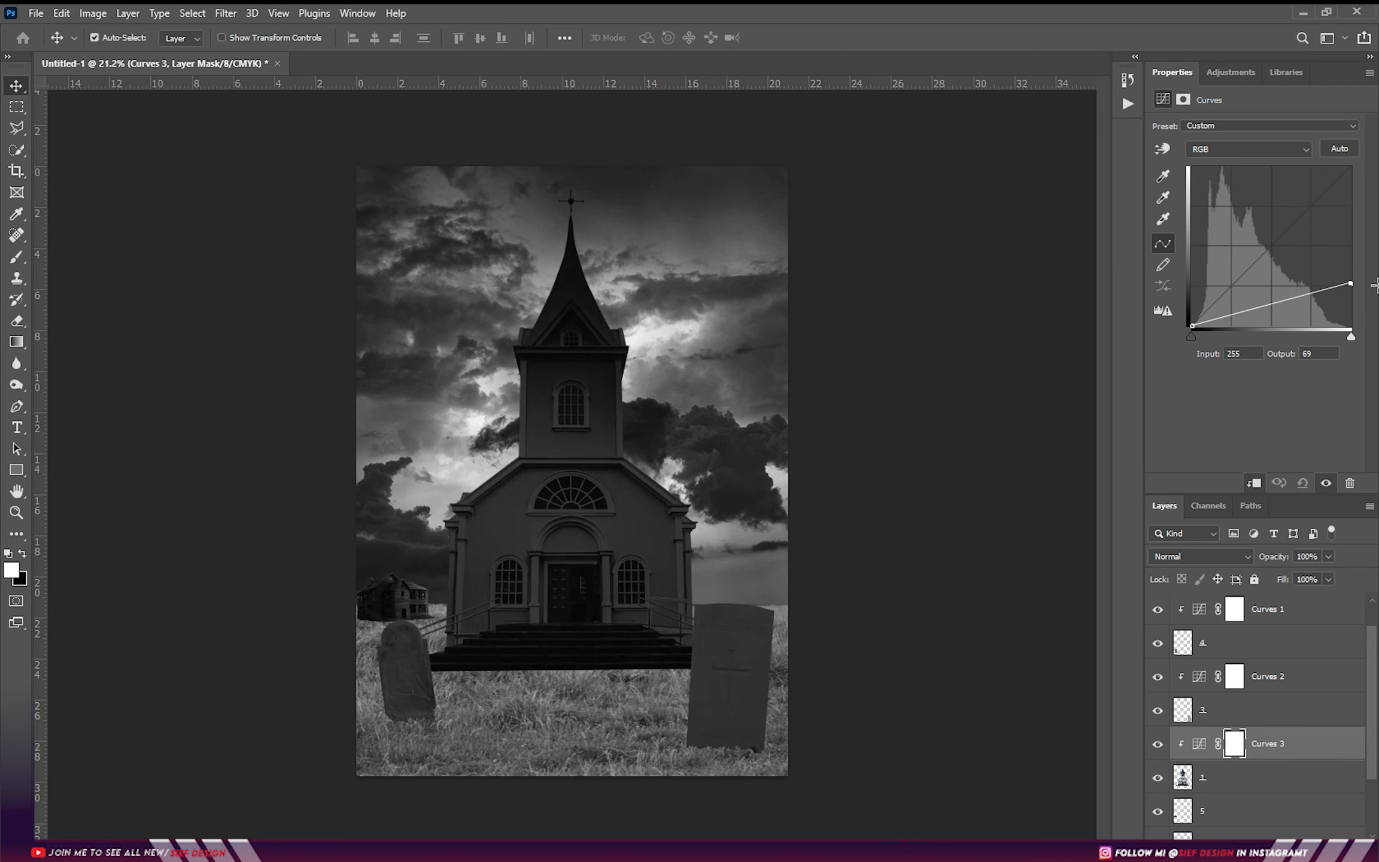
- Add a clipped Curves adjustment to the grass on layer 2 and lower its white point output to 62
scroll(1223, 717, "down", 3)
left_click(1222, 721)
left_click(1231, 72)
left_click(1198, 107)
left_click(1227, 760)
left_click_drag(1352, 168, 1355, 289)
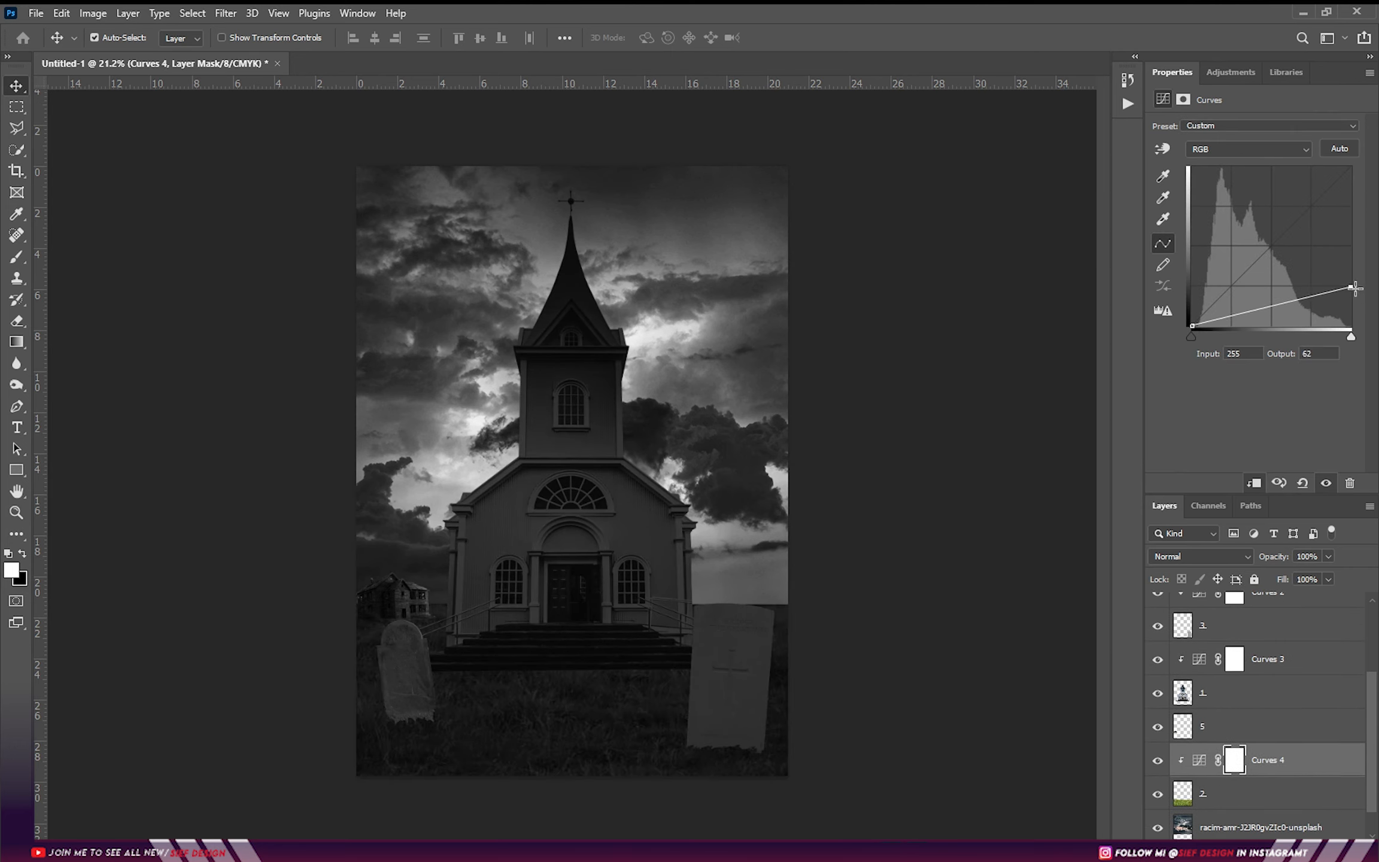
- Add a Curves adjustment to the distant house on layer 5, raising its black point and lowering its white point
scroll(1227, 664, "up", 3)
left_click(1232, 643)
scroll(1227, 688, "down", 4)
left_click(1222, 693)
left_click(1231, 72)
left_click(1228, 110)
left_click_drag(1192, 326, 1191, 271)
left_click_drag(1351, 169, 1352, 207)
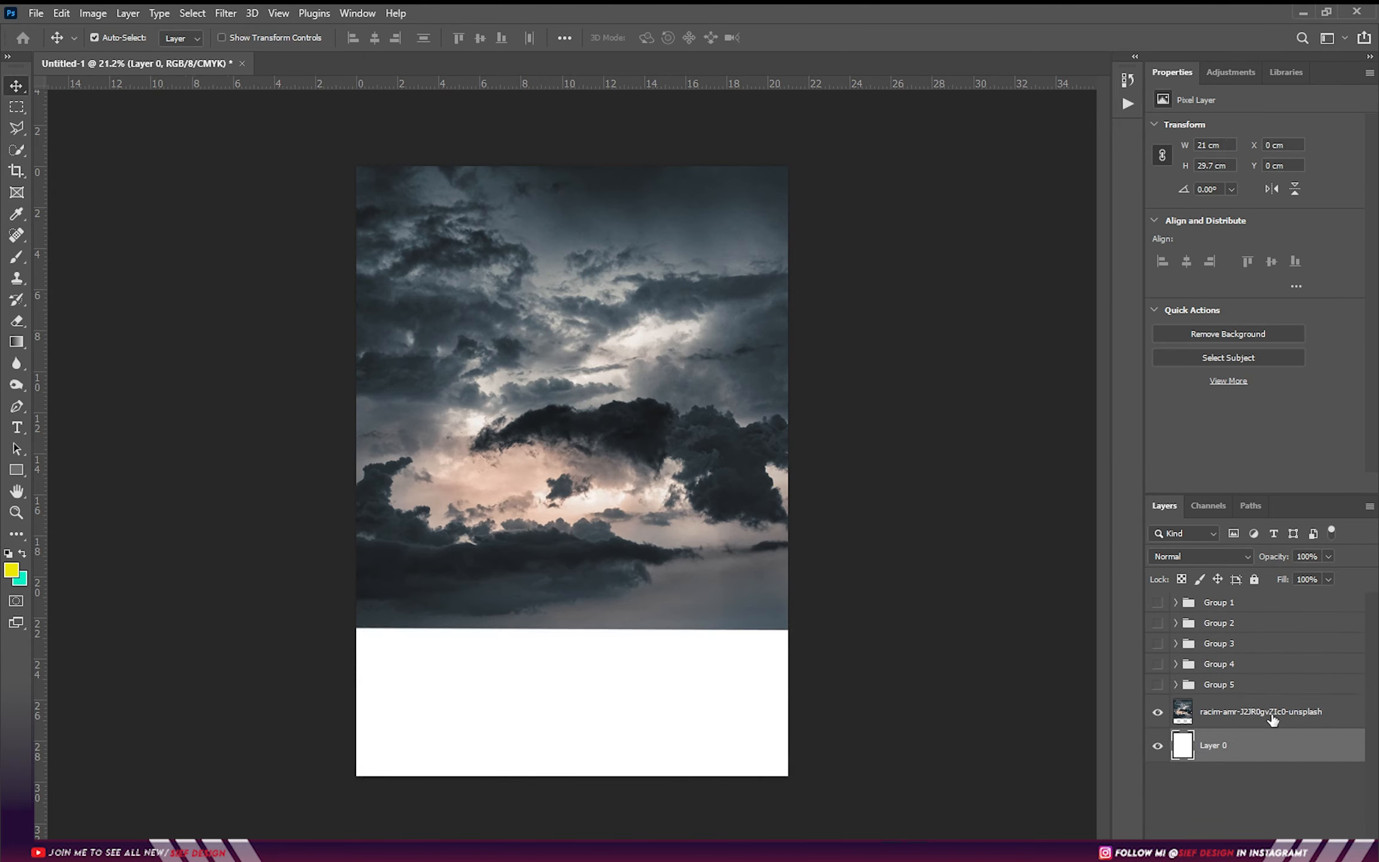
- Add a clipped Levels adjustment to the sky with input levels 8, 0.83 and 215 and black output 13, and compare before and after
left_click(1230, 72)
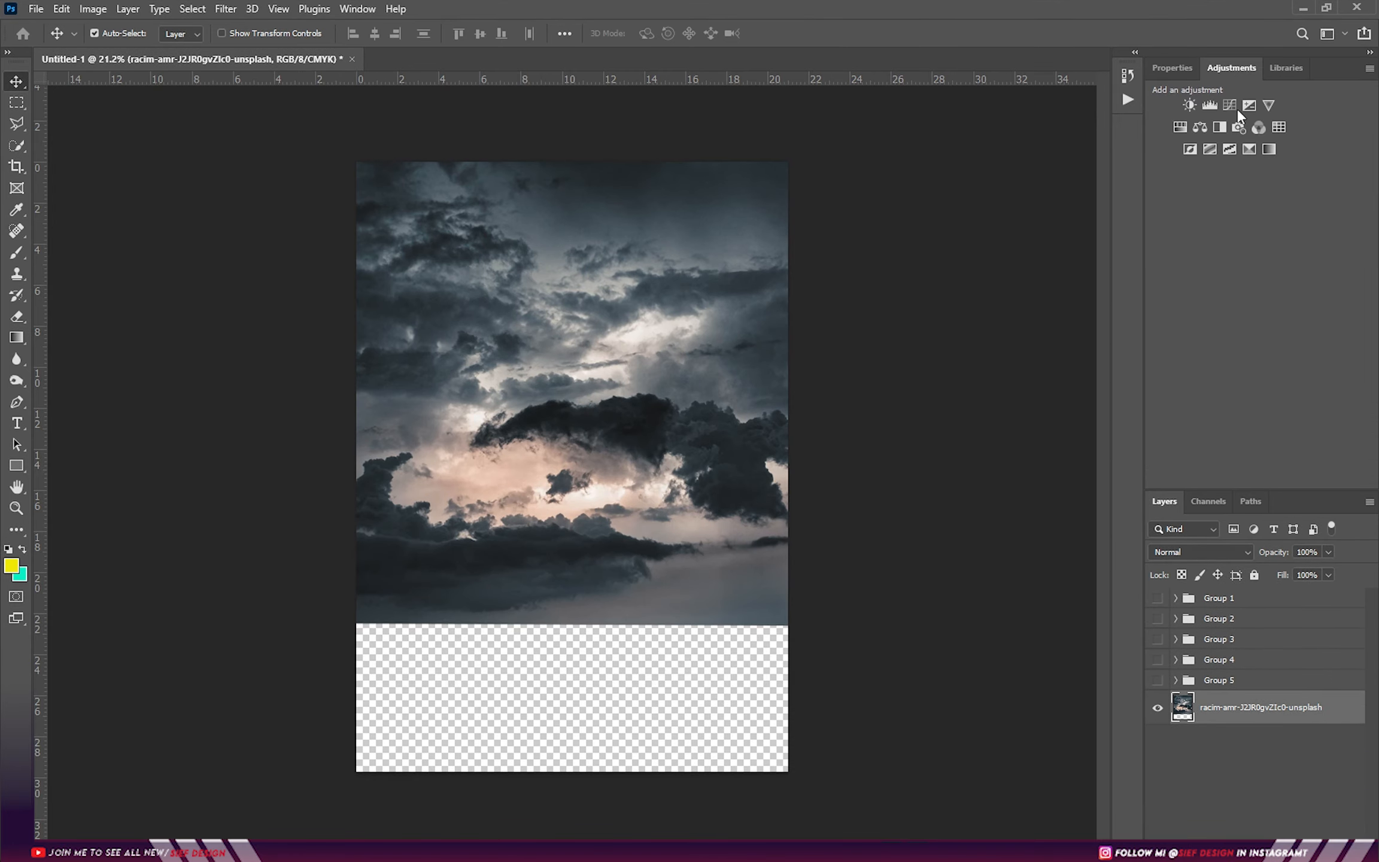
left_click(1209, 106)
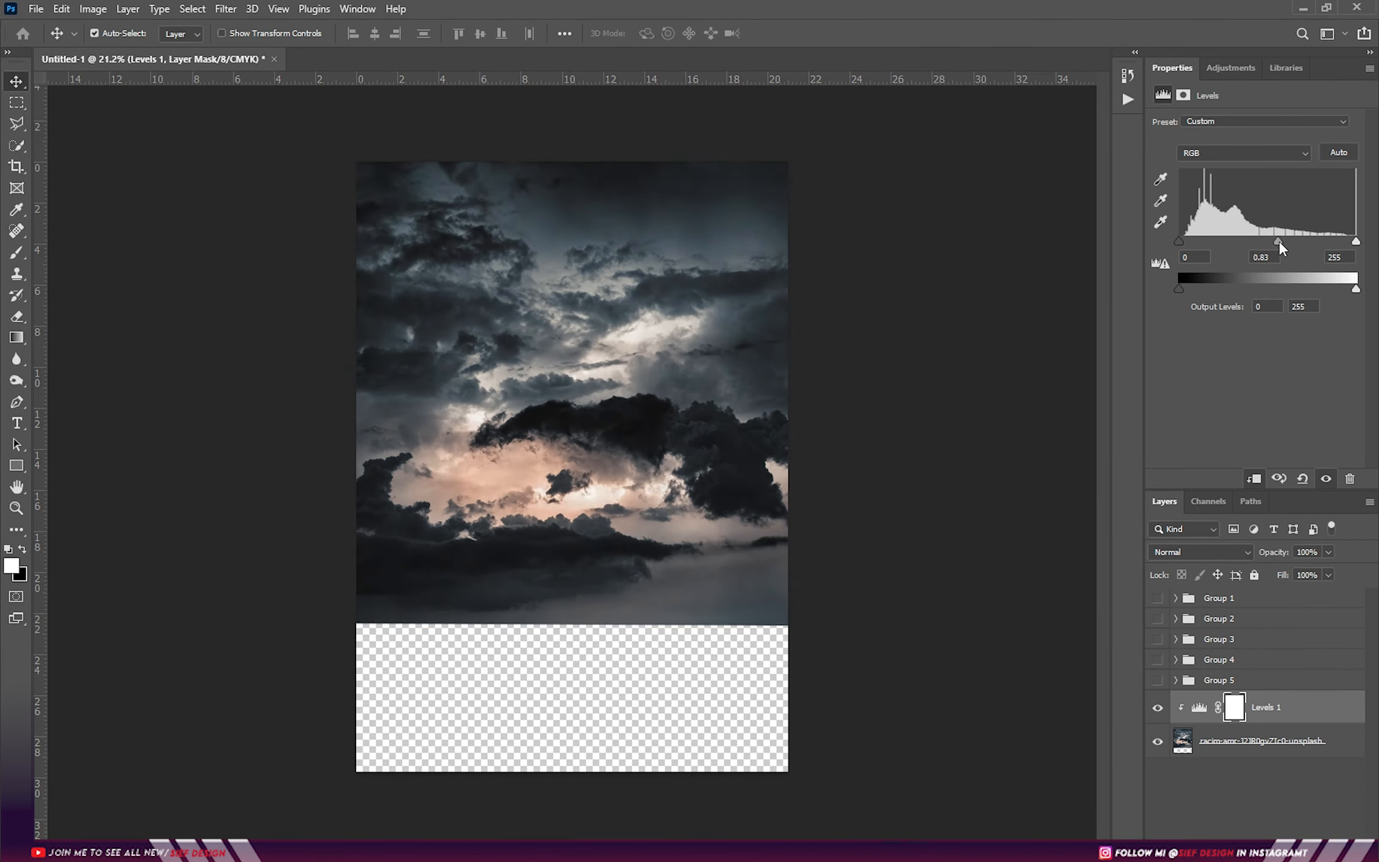
left_click_drag(1354, 241, 1328, 242)
left_click_drag(1179, 241, 1187, 289)
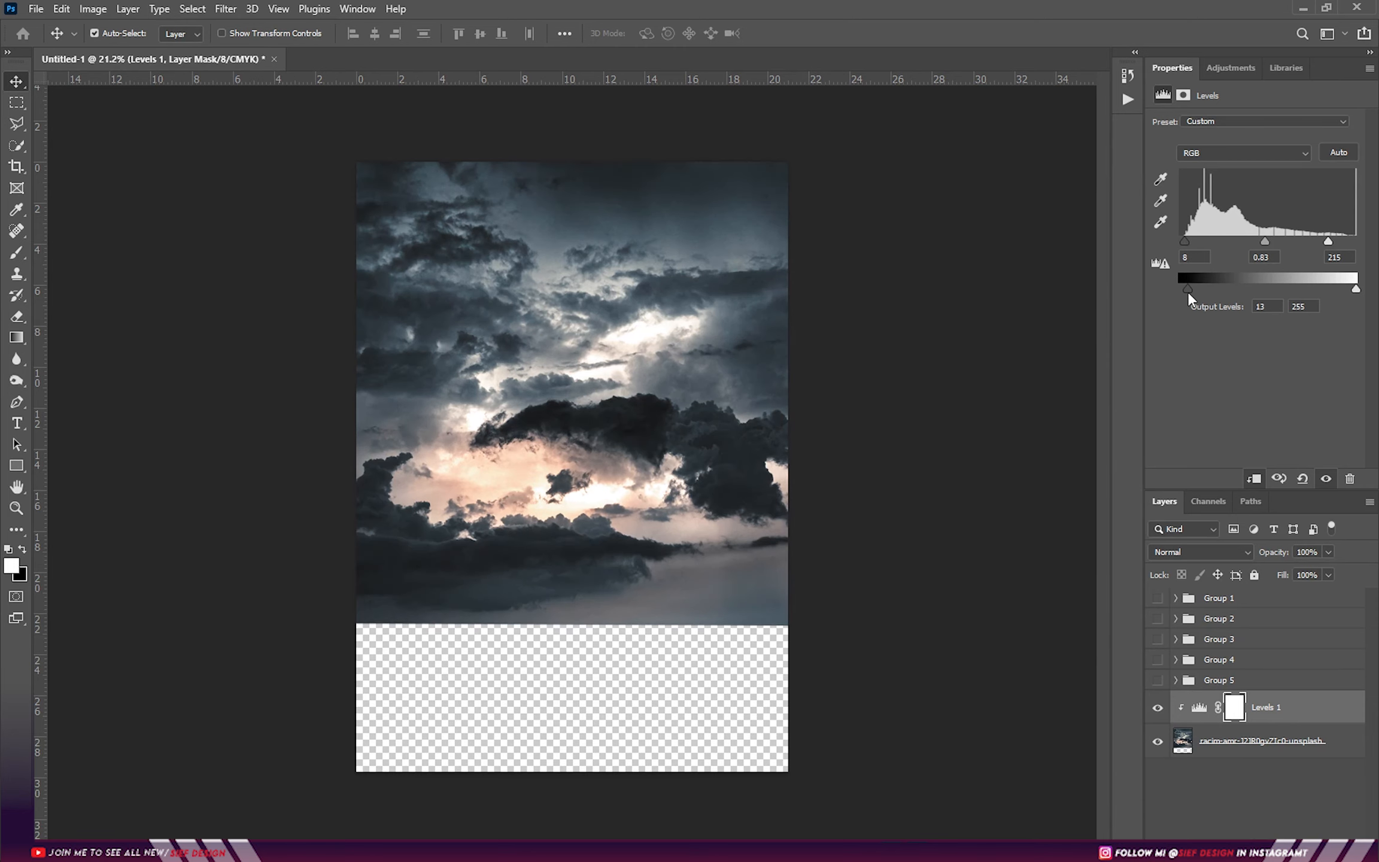
left_click(1158, 709)
left_click(1158, 709)
- Add a clipped Color Balance adjustment to the sky with midtones at Cyan-Red -22, Magenta-Green +5 and slightly more blue
left_click(1221, 69)
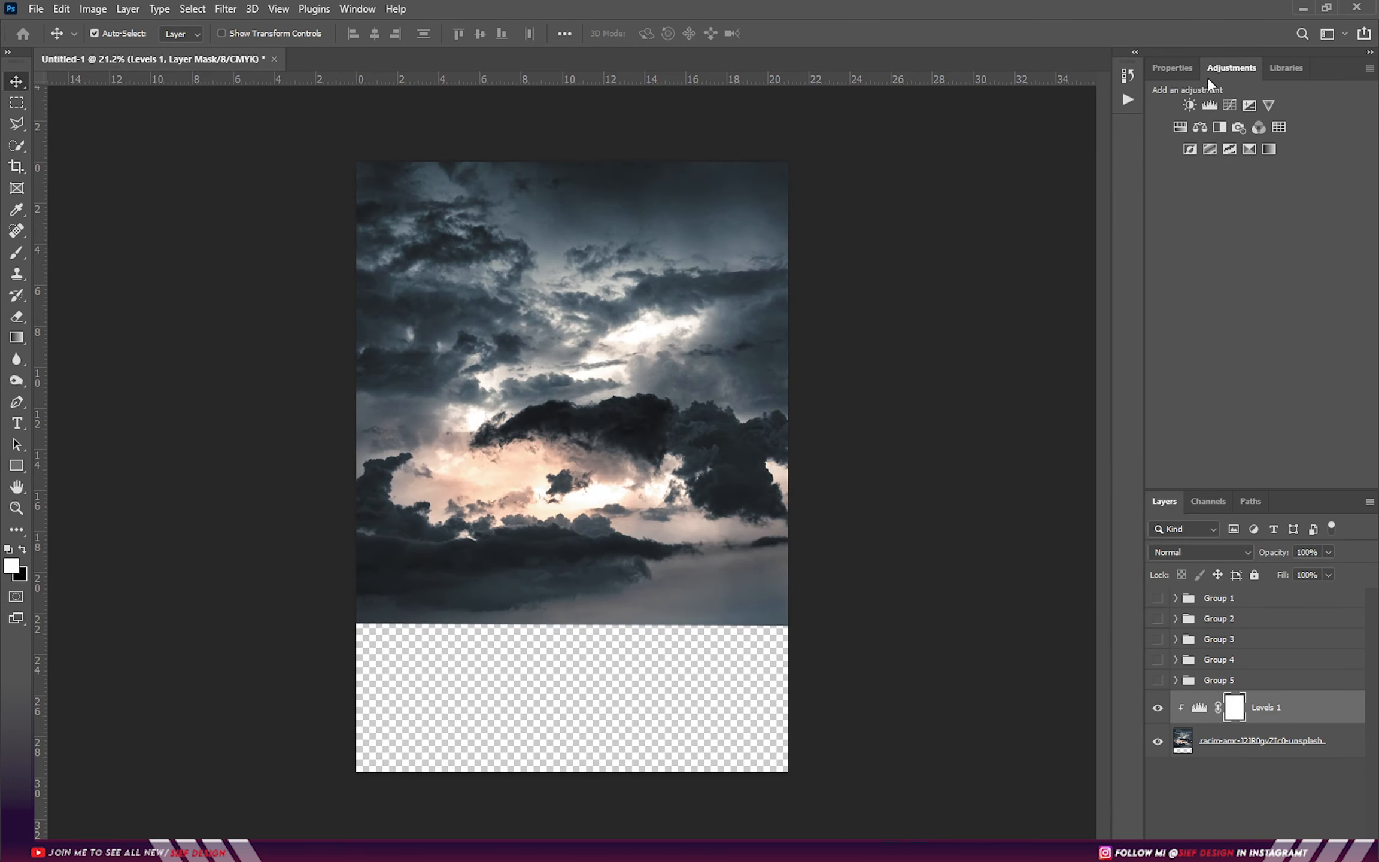
left_click(1199, 128)
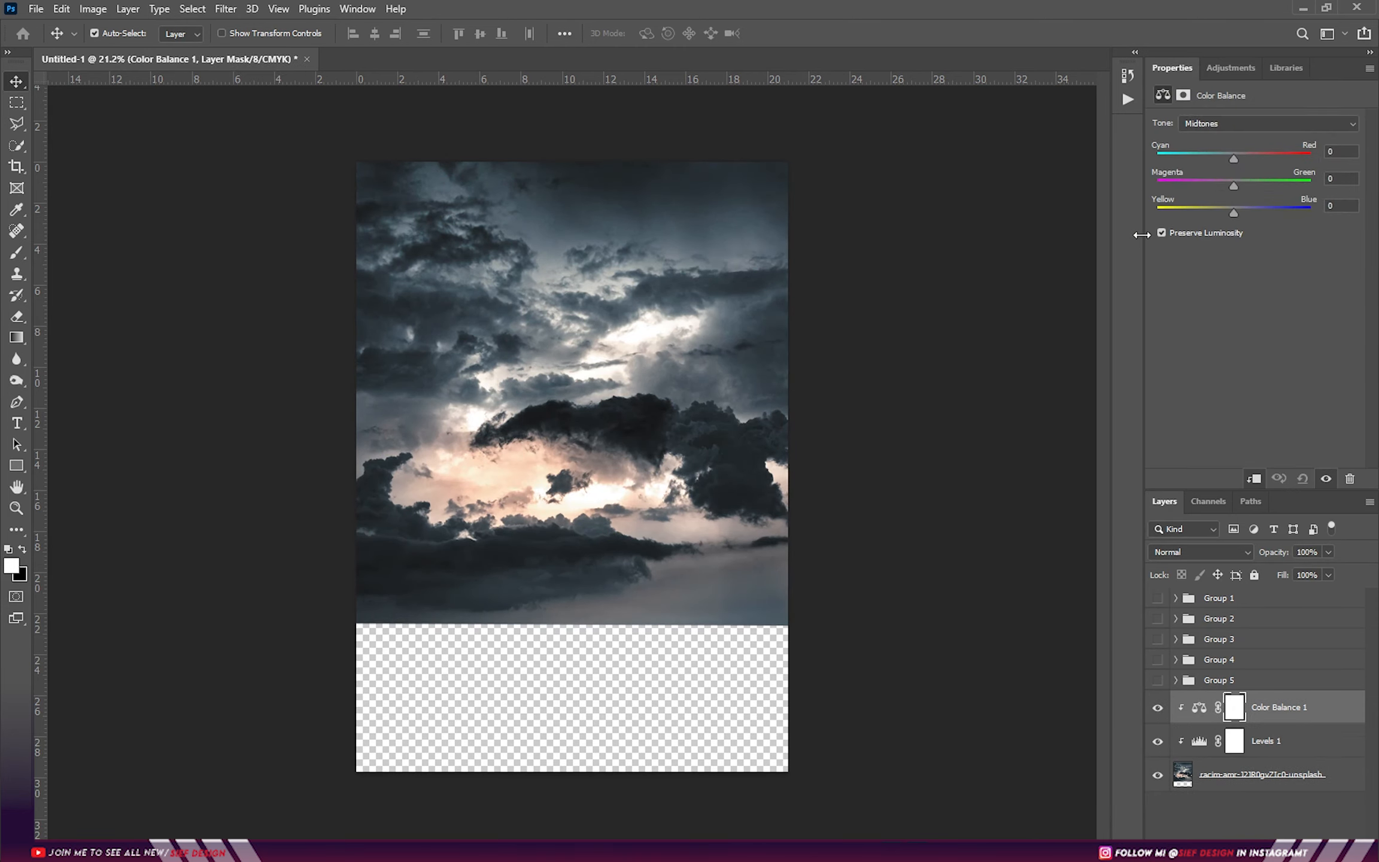
left_click_drag(1142, 235, 877, 235)
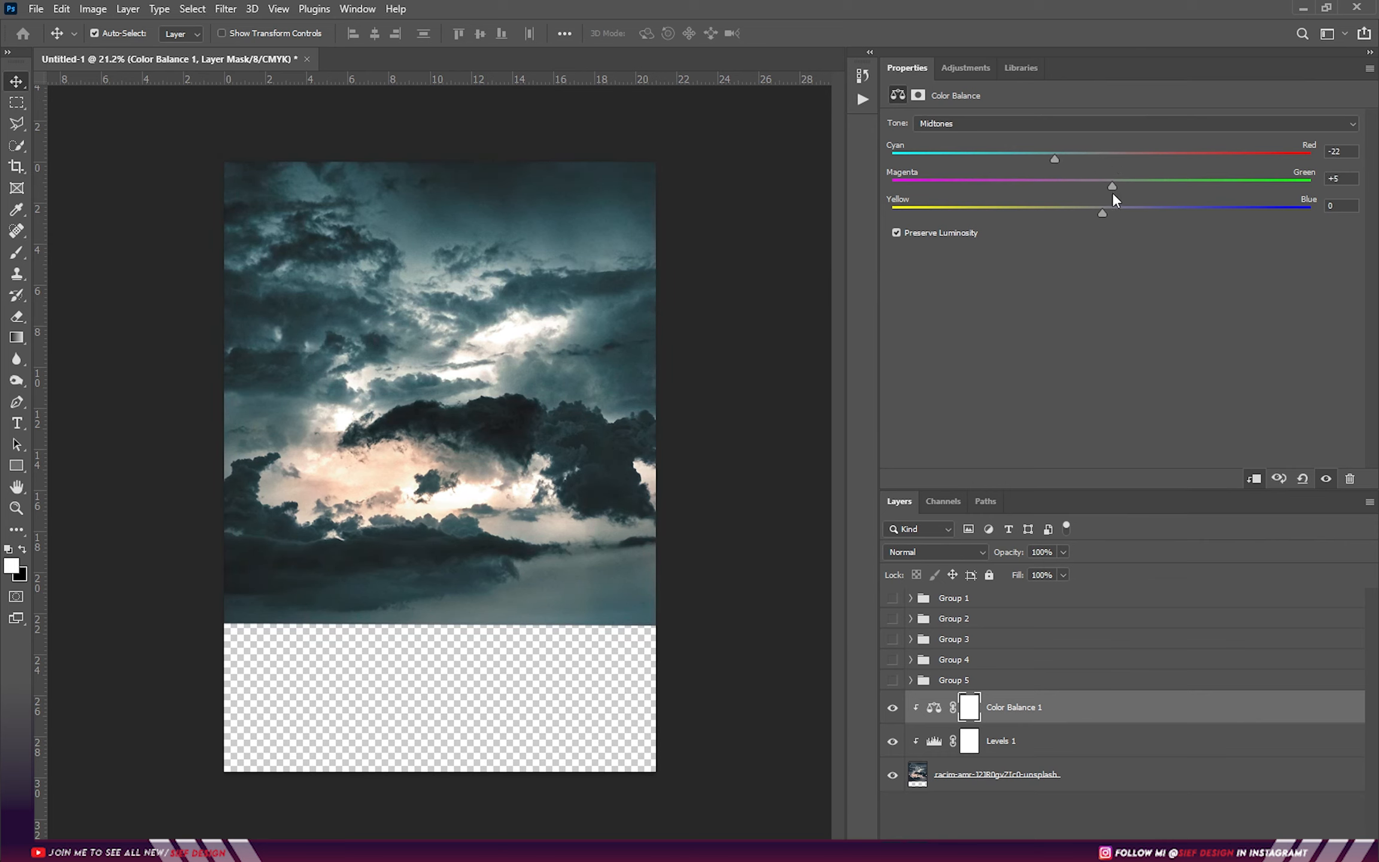
left_click_drag(1103, 214, 1107, 215)
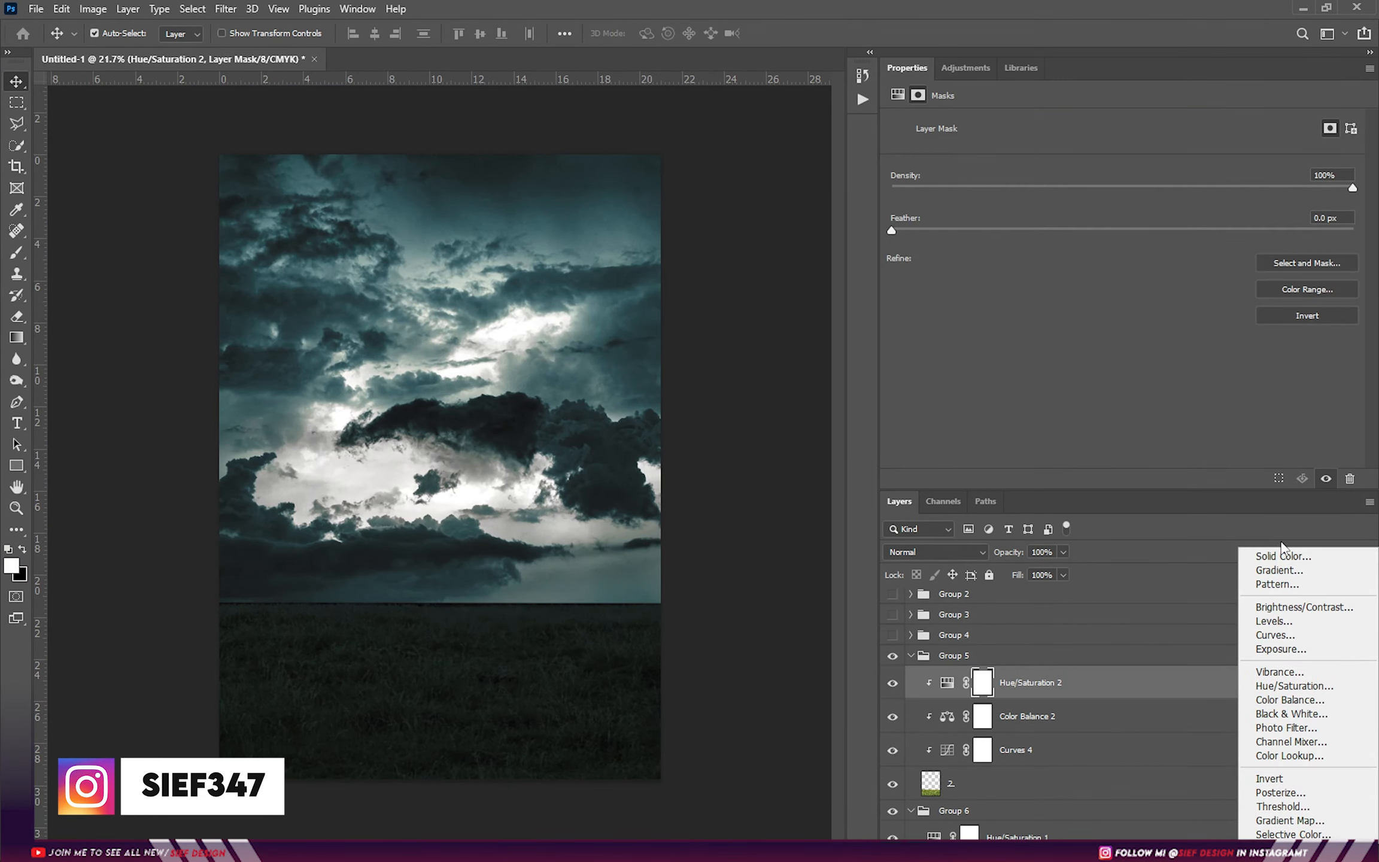
- Add a light blue Solid Color fill layer above the grass adjustments in Group 5
left_click(1283, 556)
left_click_drag(812, 489, 812, 415)
left_click_drag(682, 330, 685, 303)
left_click_drag(823, 414, 819, 401)
left_click(956, 306)
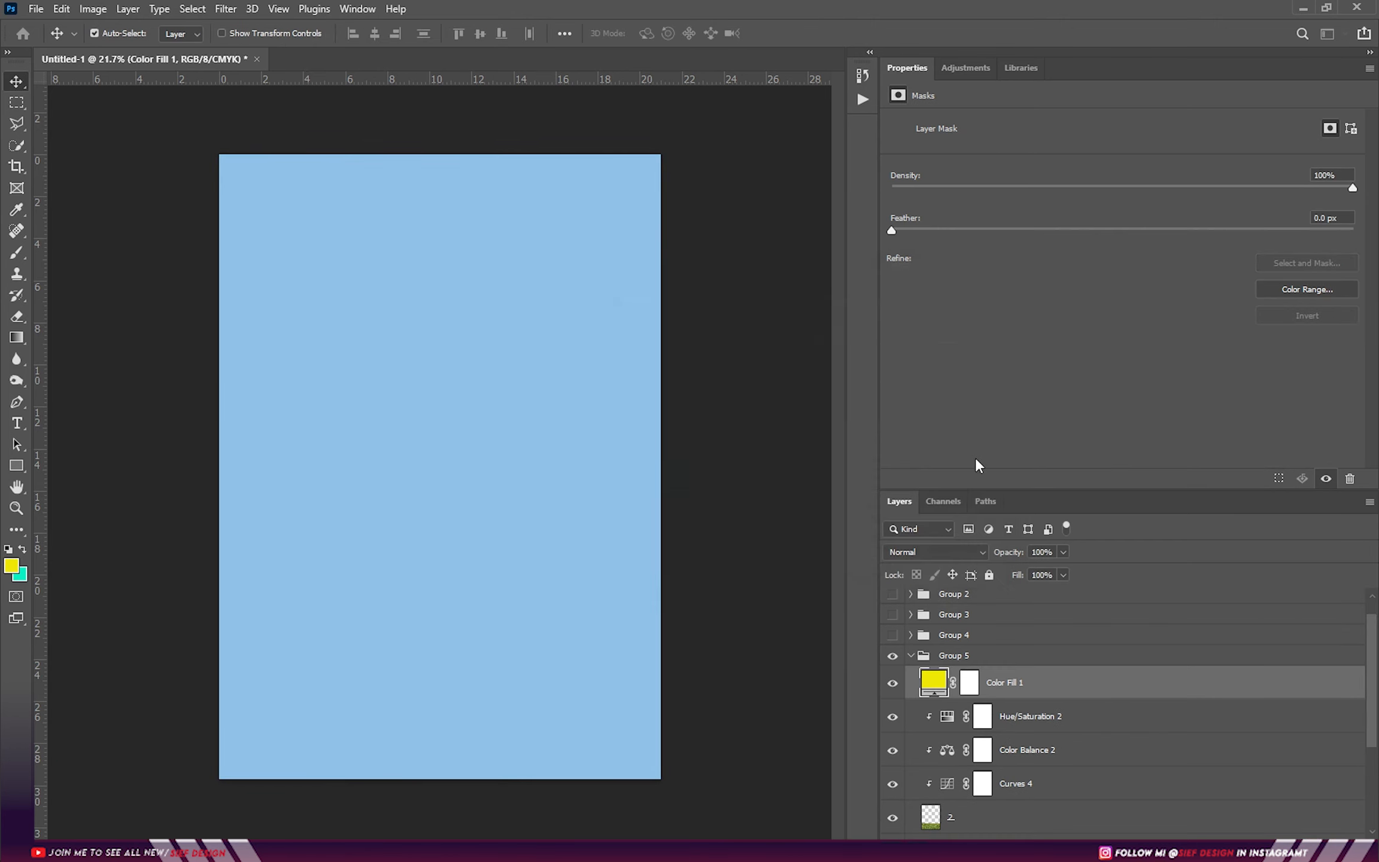
- Set the colour fill's blend mode to Linear Dodge (Add) and invert its mask to black
left_click(935, 551)
left_click(931, 614)
left_click(969, 687)
key("ctrl+i")
- Paint white along the horizon on Color Fill 1's mask with a soft round brush, then open the layer's blending options
key("b")
right_click(555, 525)
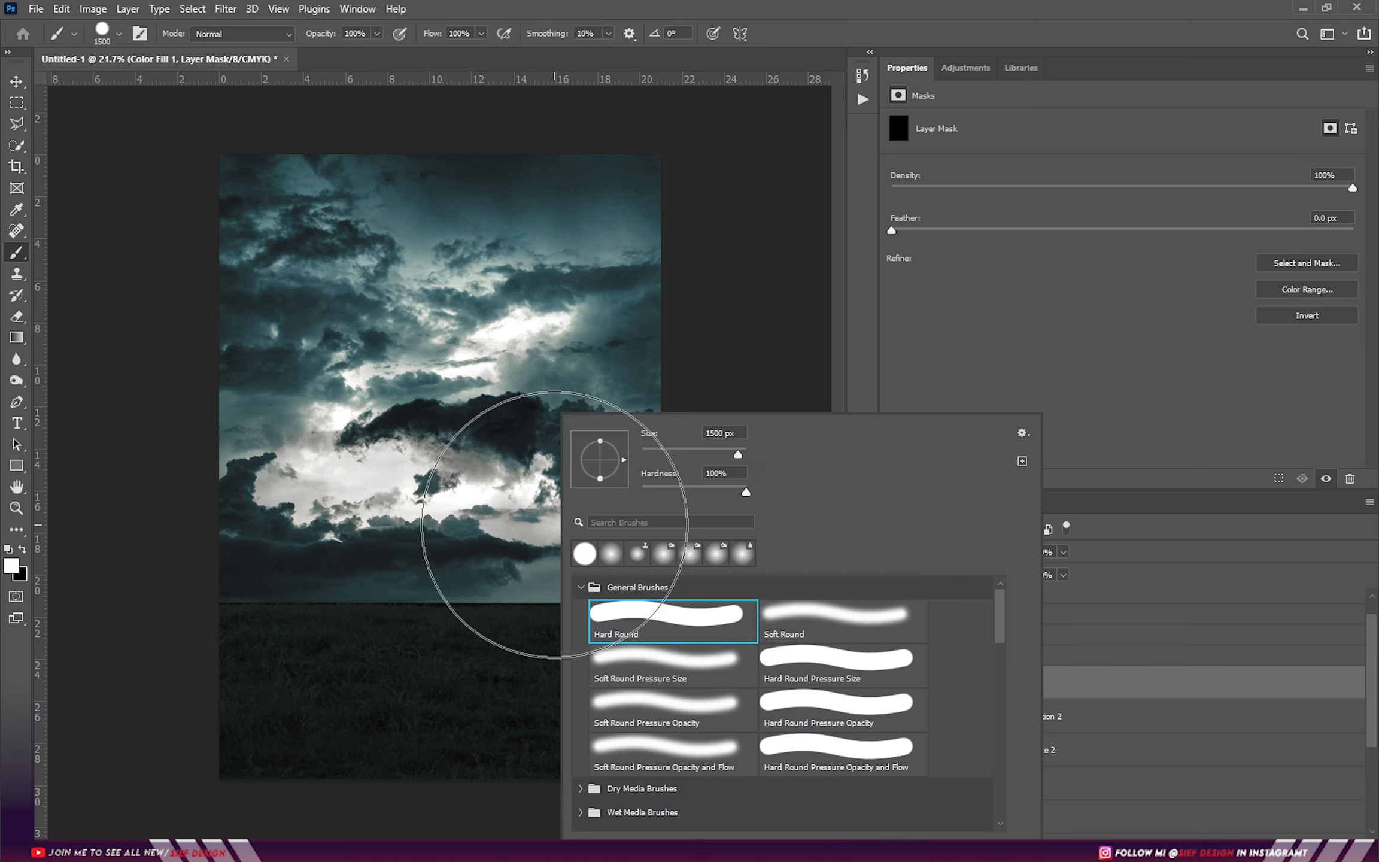
left_click(793, 620)
left_click(477, 571)
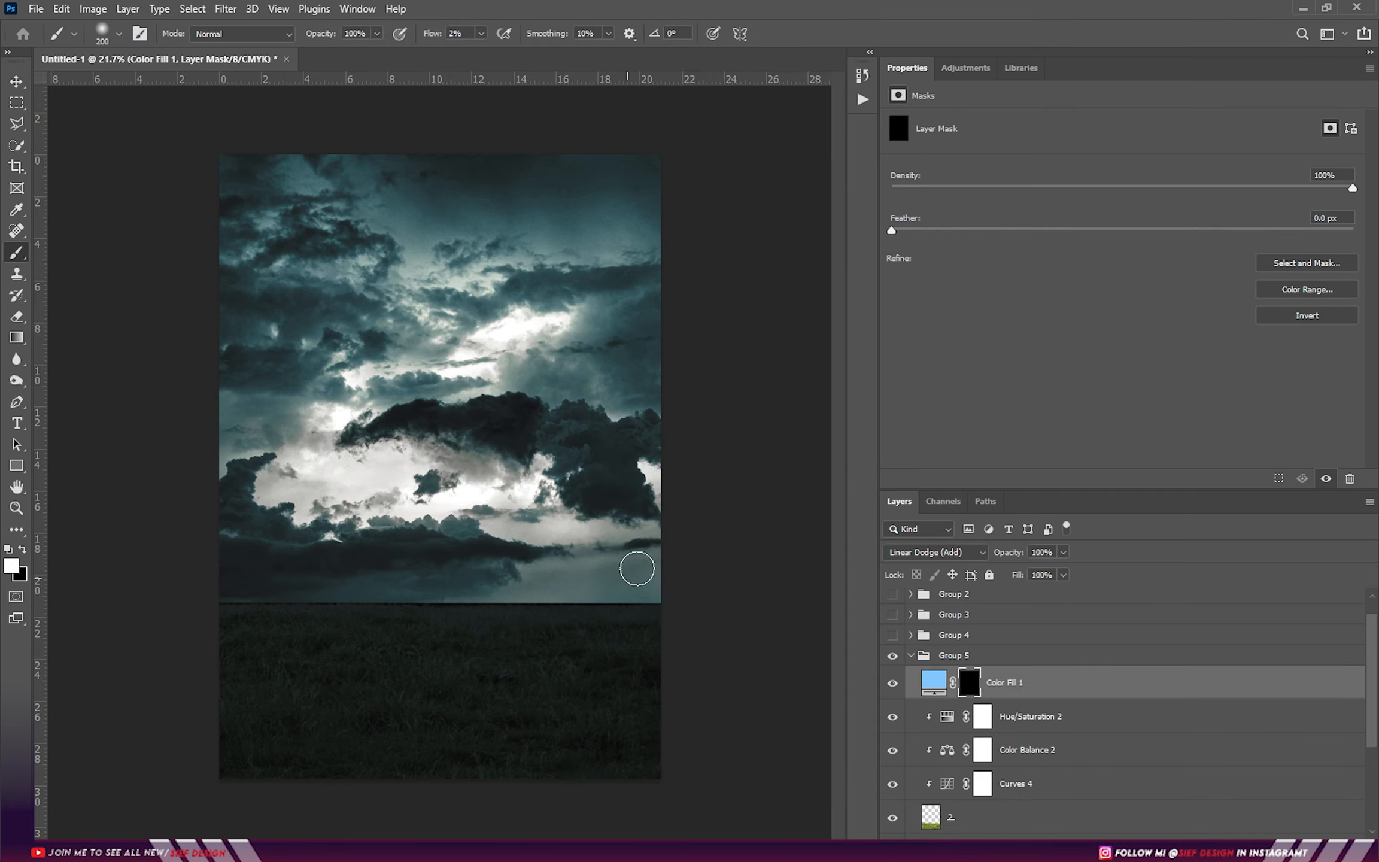
key("bracketright")
key("bracketright")
key("bracketright")
key("bracketright")
mouse_move(648, 593)
left_mouse_down()
mouse_move(718, 592)
mouse_move(556, 599)
left_mouse_up()
key("bracketright")
key("bracketright")
key("bracketright")
key("bracketright")
mouse_move(664, 564)
left_mouse_down()
mouse_move(28, 521)
mouse_move(636, 578)
left_mouse_up()
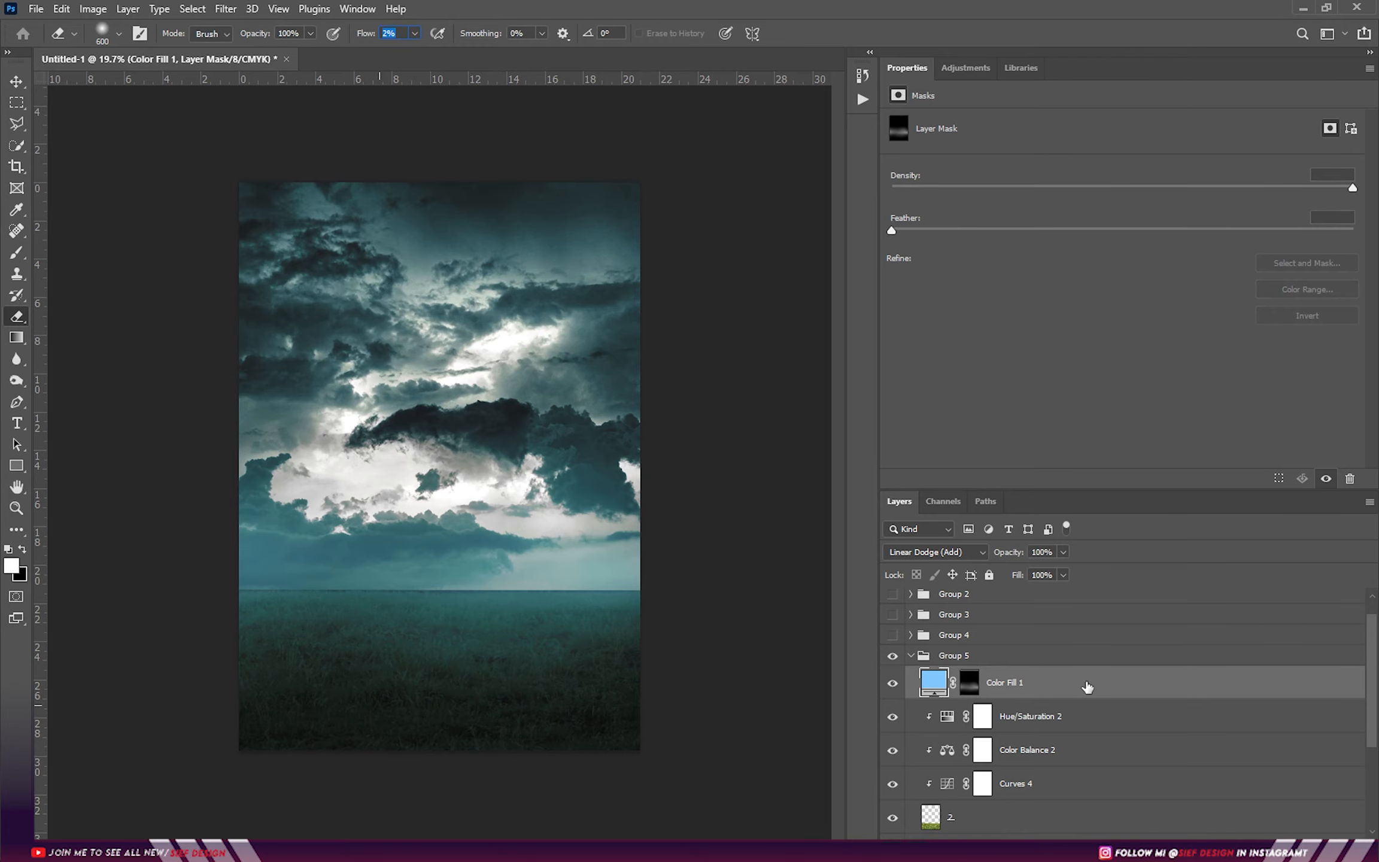
double_click(1087, 686)
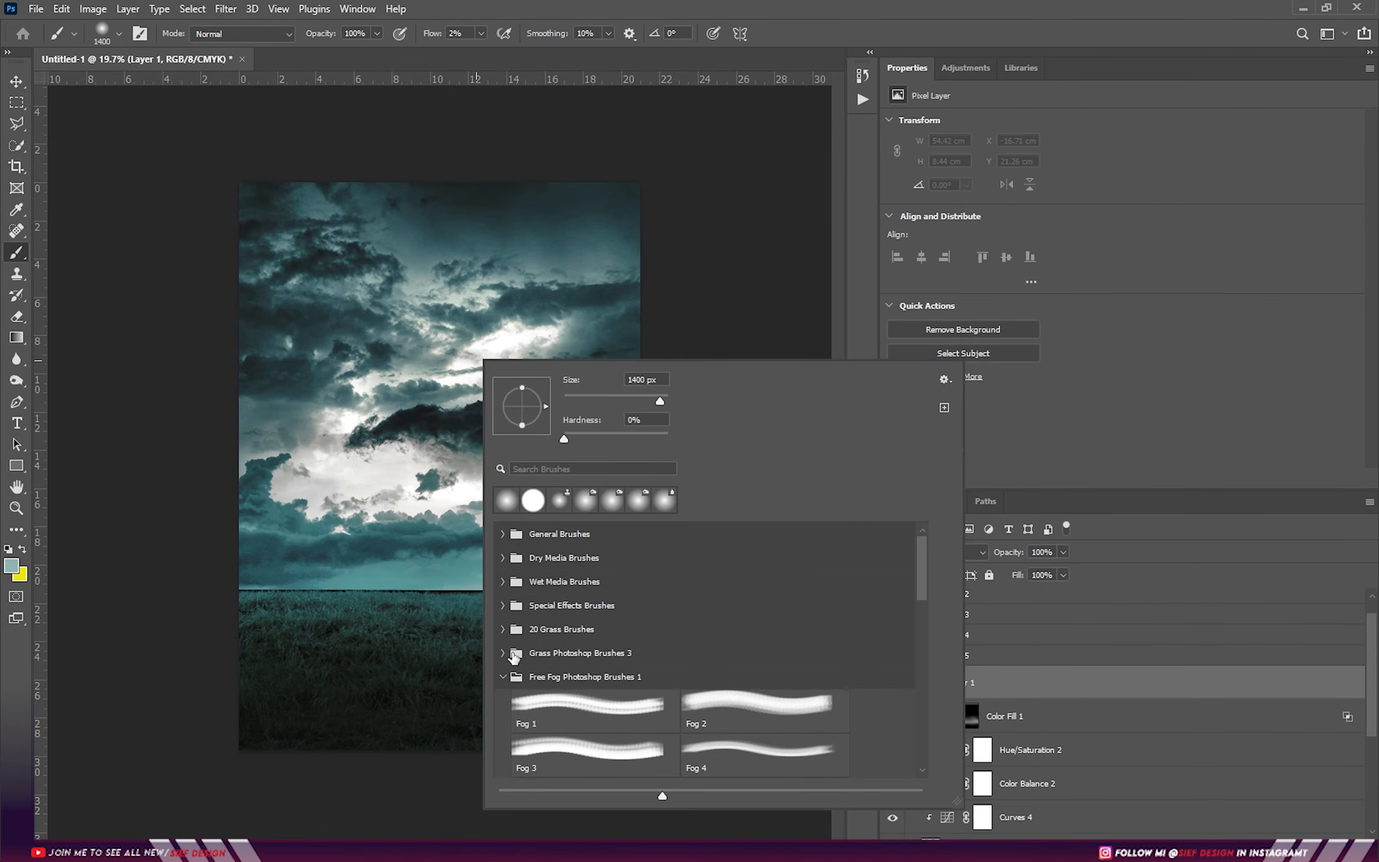
- Paint fog across the horizon on Layer 1 using a fog brush and a colour sampled from the scene
scroll(513, 657, "down", 3)
left_click(587, 665)
left_click(509, 290)
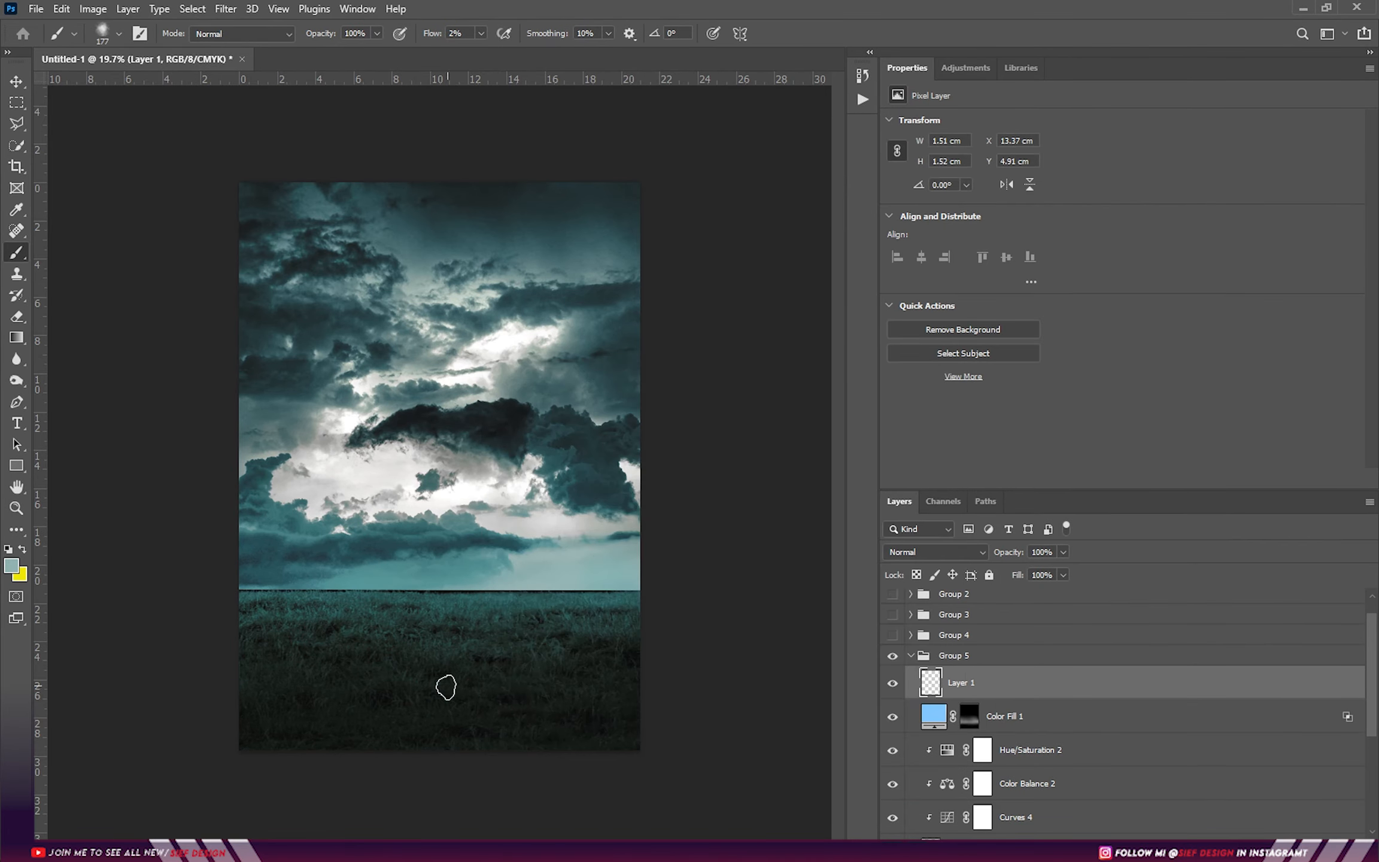
left_click(267, 575, "alt")
left_click_drag(267, 575, 743, 592)
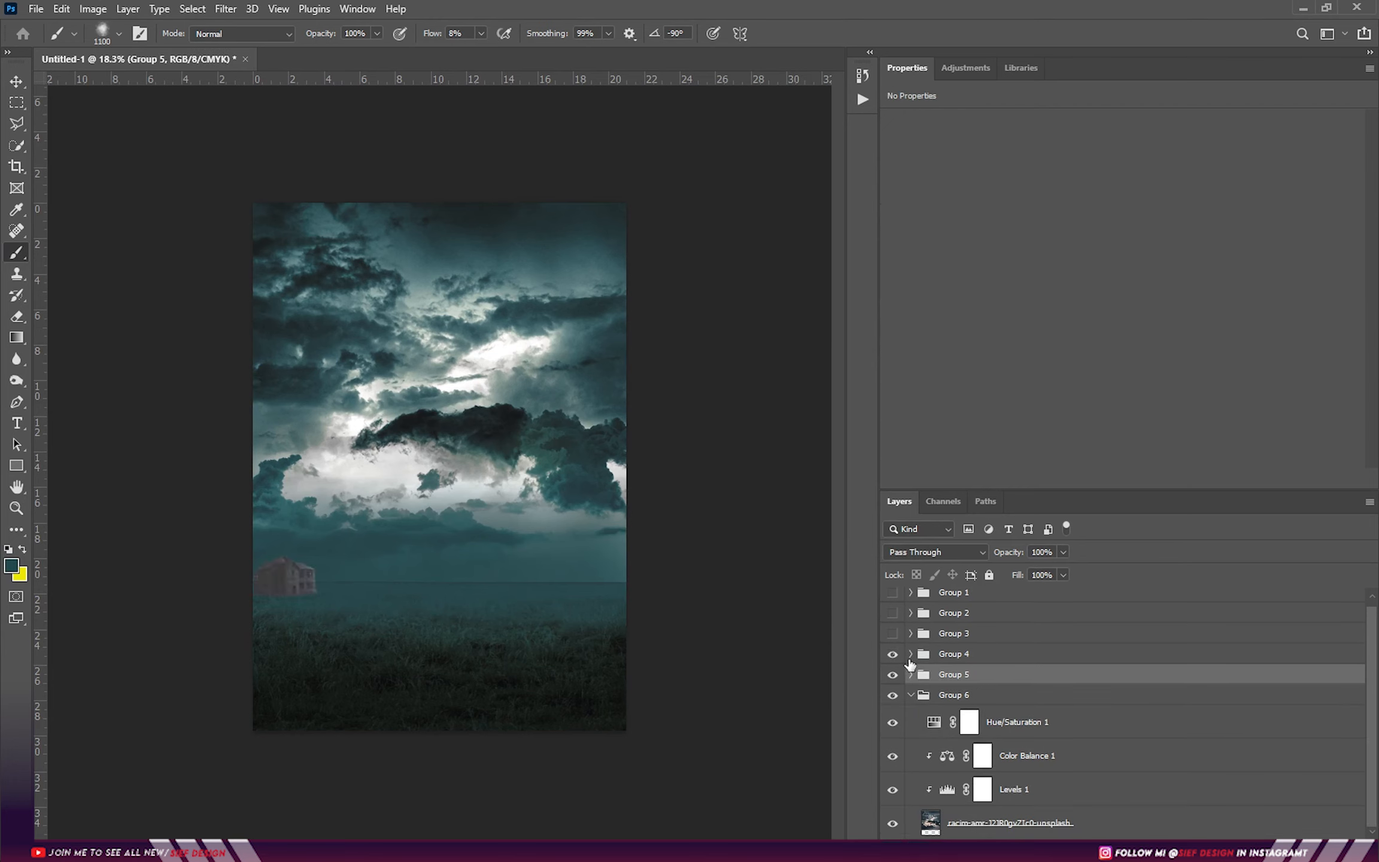
- Add a Color Balance adjustment clipped to the house in Group 4, with midtones at Cyan-Red -35, Magenta-Green +1 and Yellow-Blue +2
left_click(910, 655)
left_click(1017, 680)
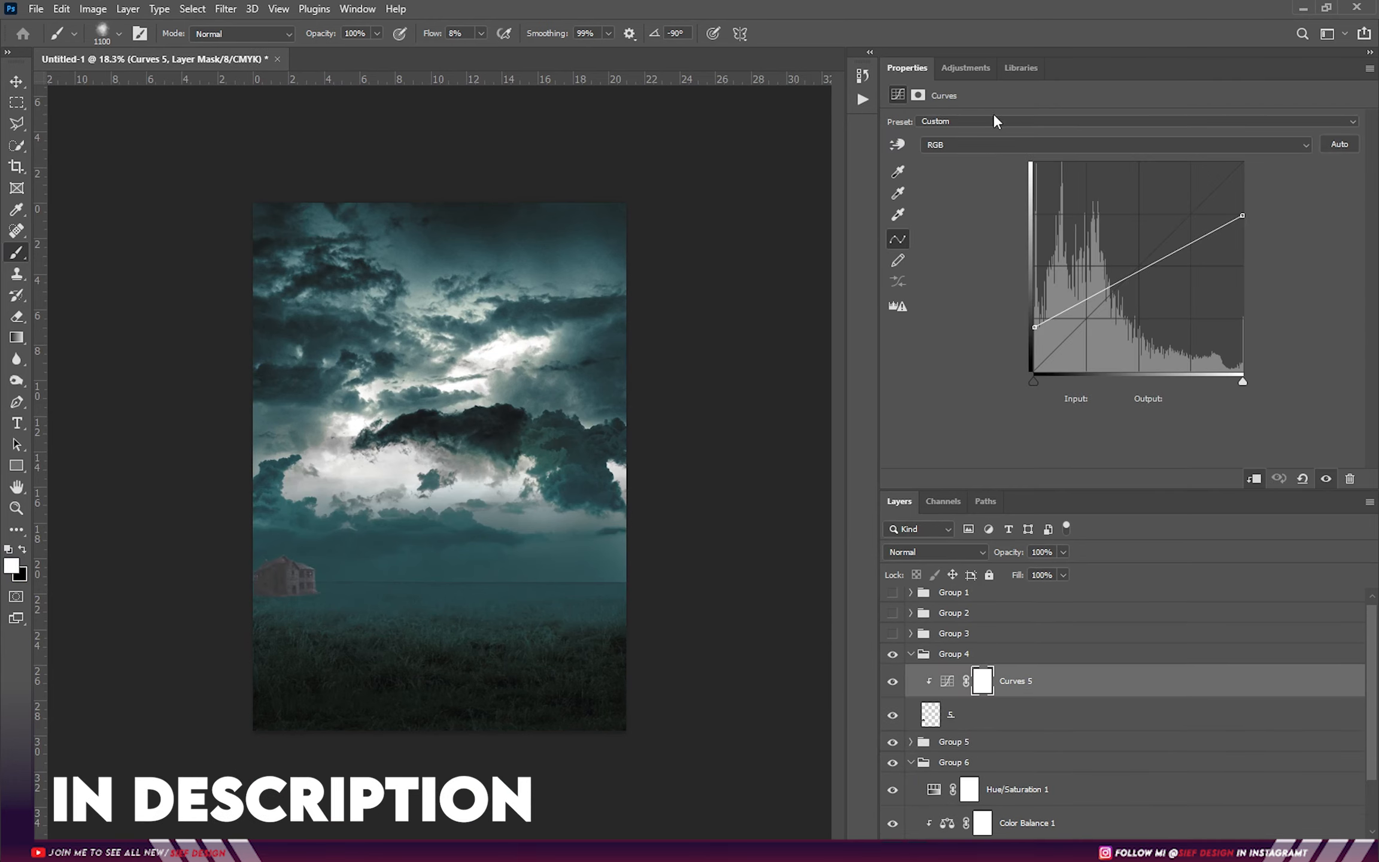
left_click(961, 68)
left_click(960, 96)
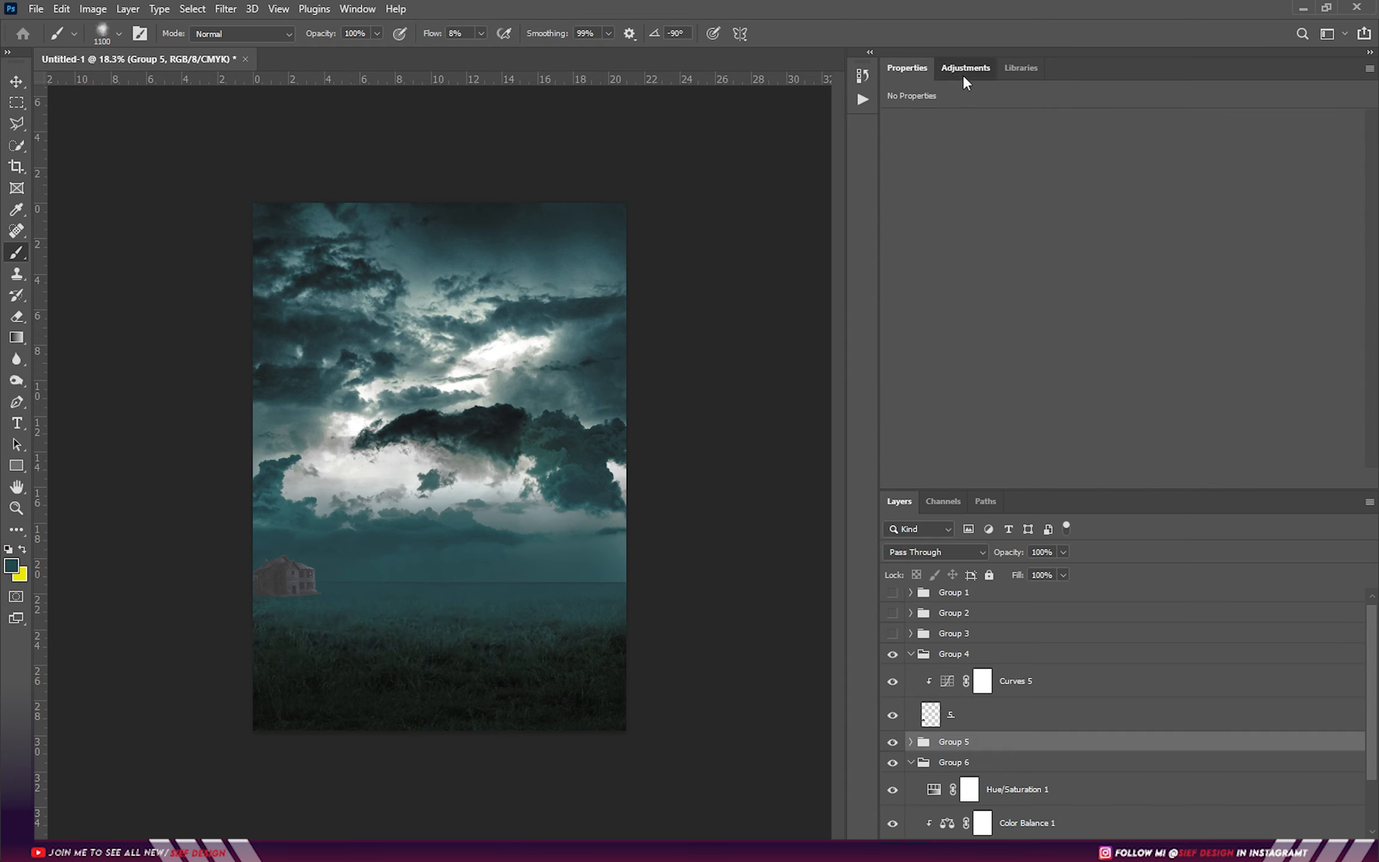
left_click(962, 72)
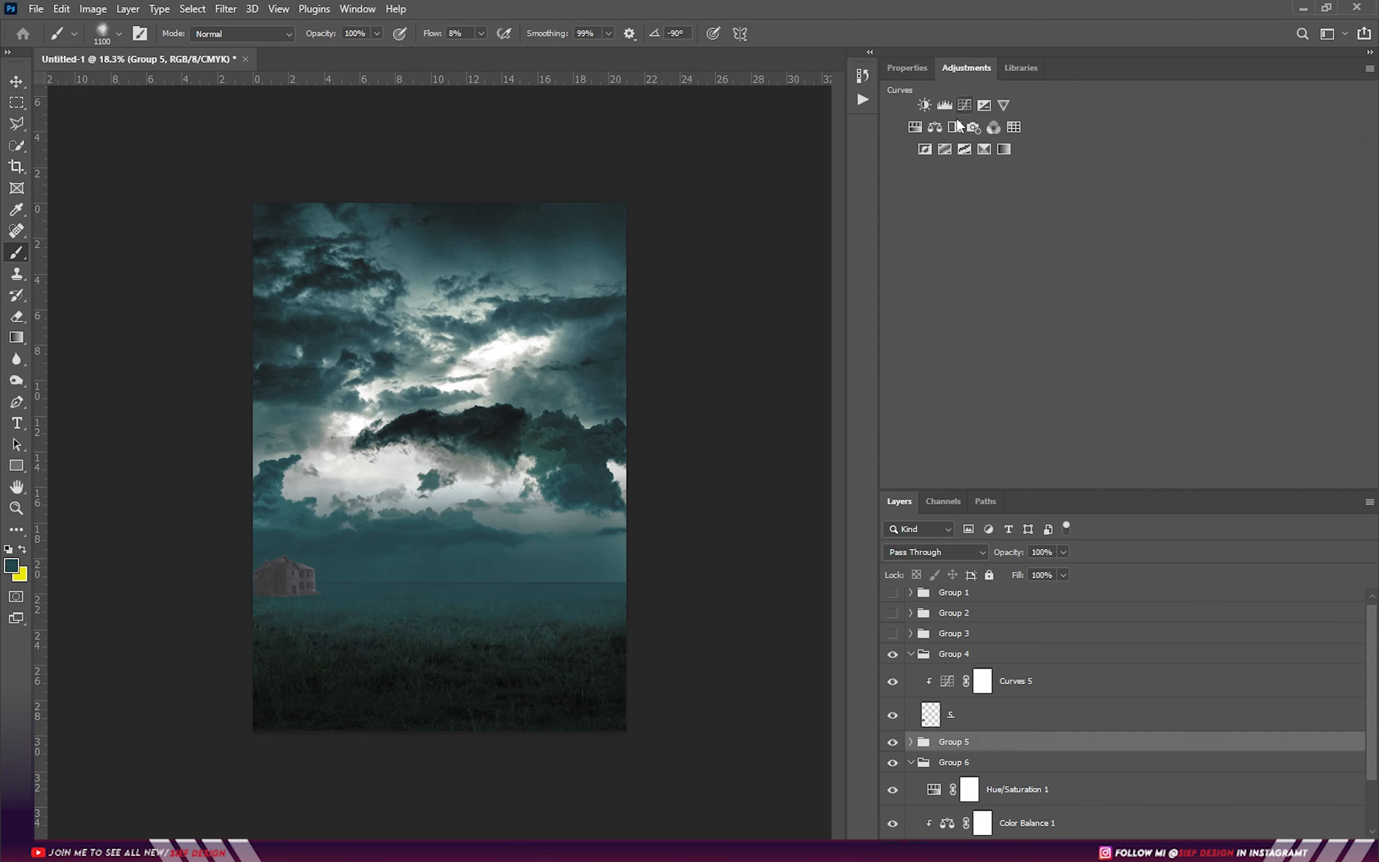
left_click(939, 126)
left_click(1254, 479)
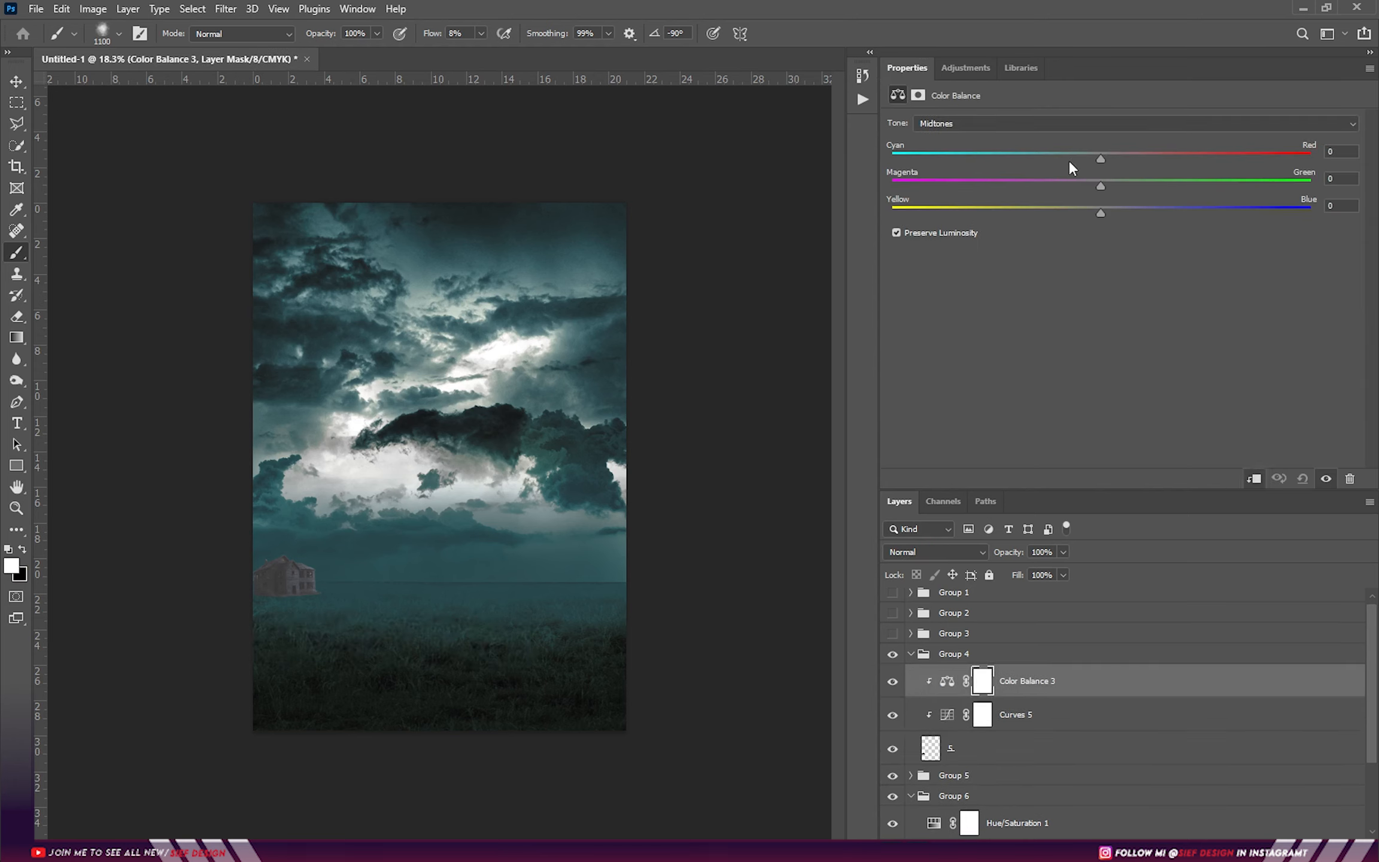
scroll(290, 576, "up", 9)
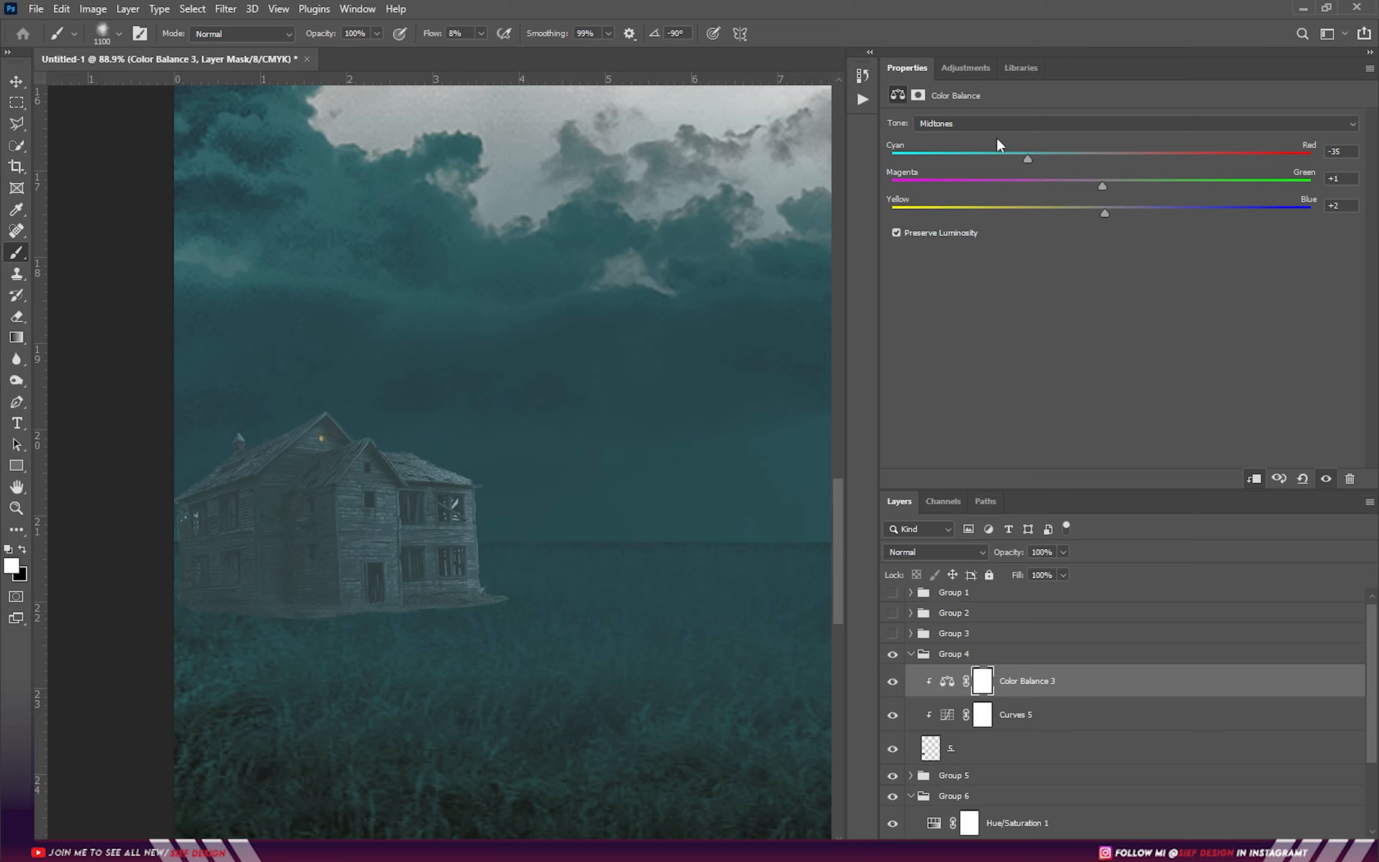
- Set the house's Color Balance highlights to Magenta-Green +2 and Yellow-Blue +2, and fine-tune the midtones' Cyan-Red balance
left_click(978, 124)
left_click_drag(1110, 216, 1104, 187)
left_click(975, 161)
left_click_drag(1101, 215, 1104, 221)
left_click(973, 123)
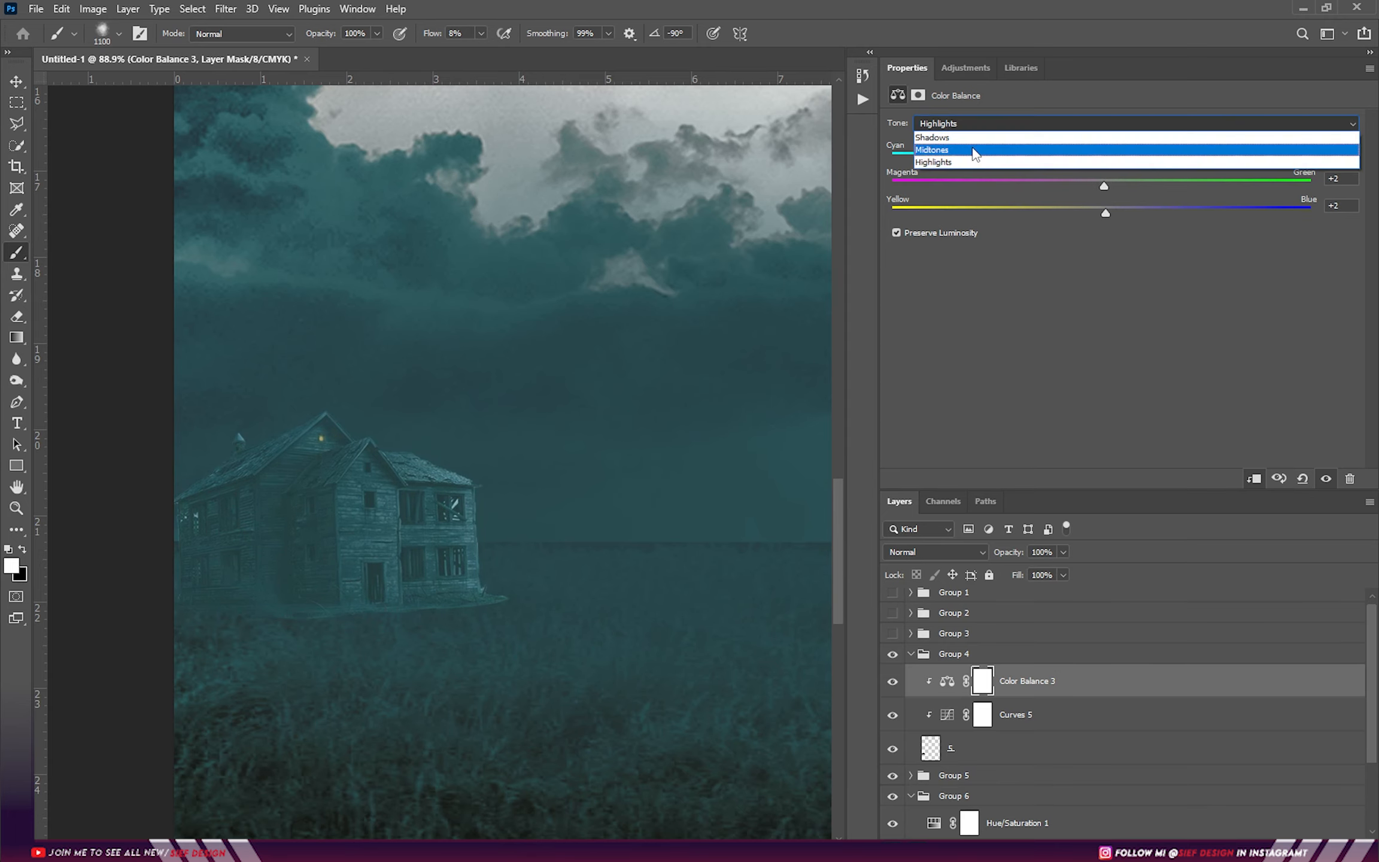
left_click(973, 149)
left_click_drag(1047, 162, 1043, 166)
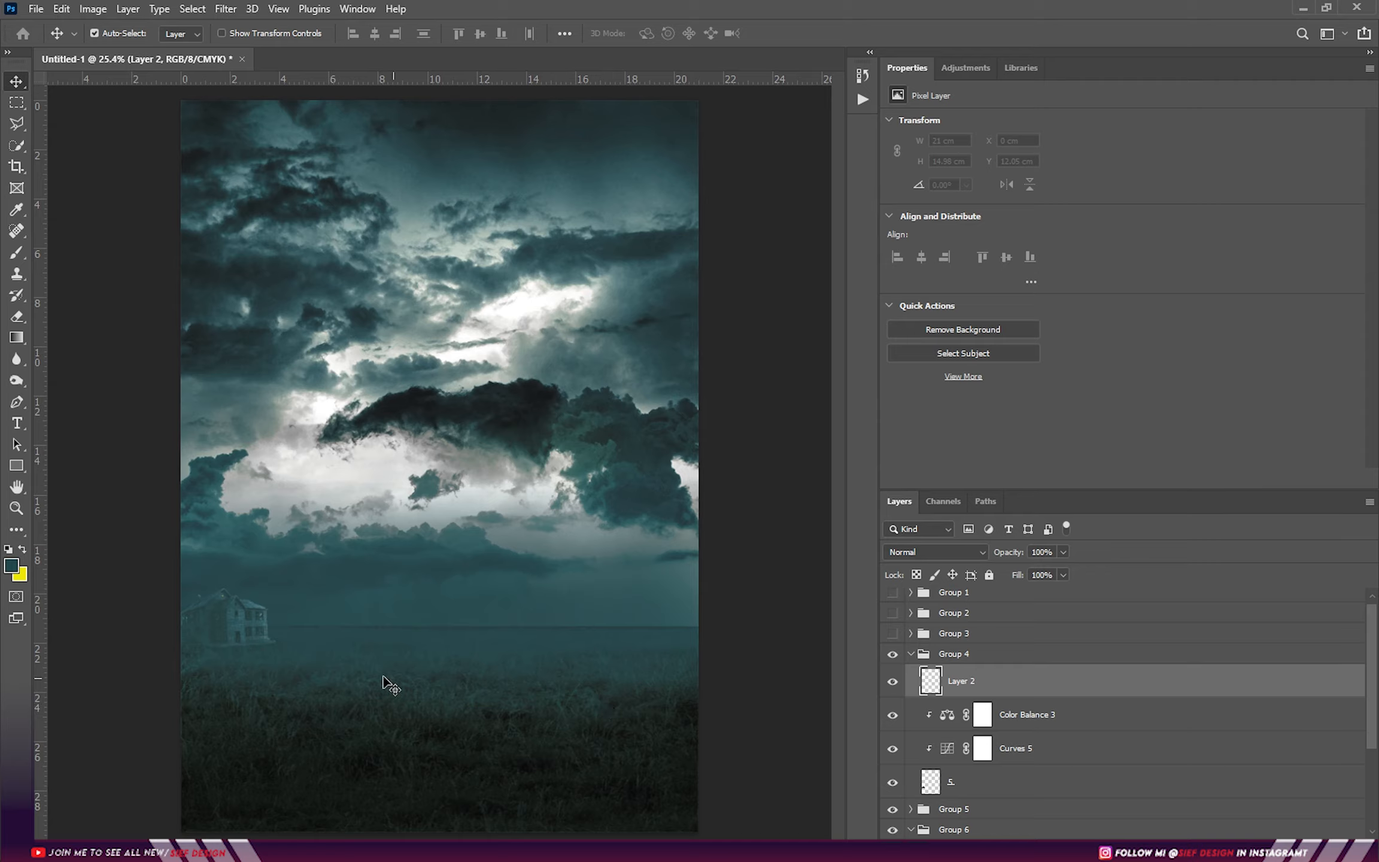
- Paint dark teal fog over the house and along the horizon on Layer 2 with progressively smaller fog brush sizes
key("b")
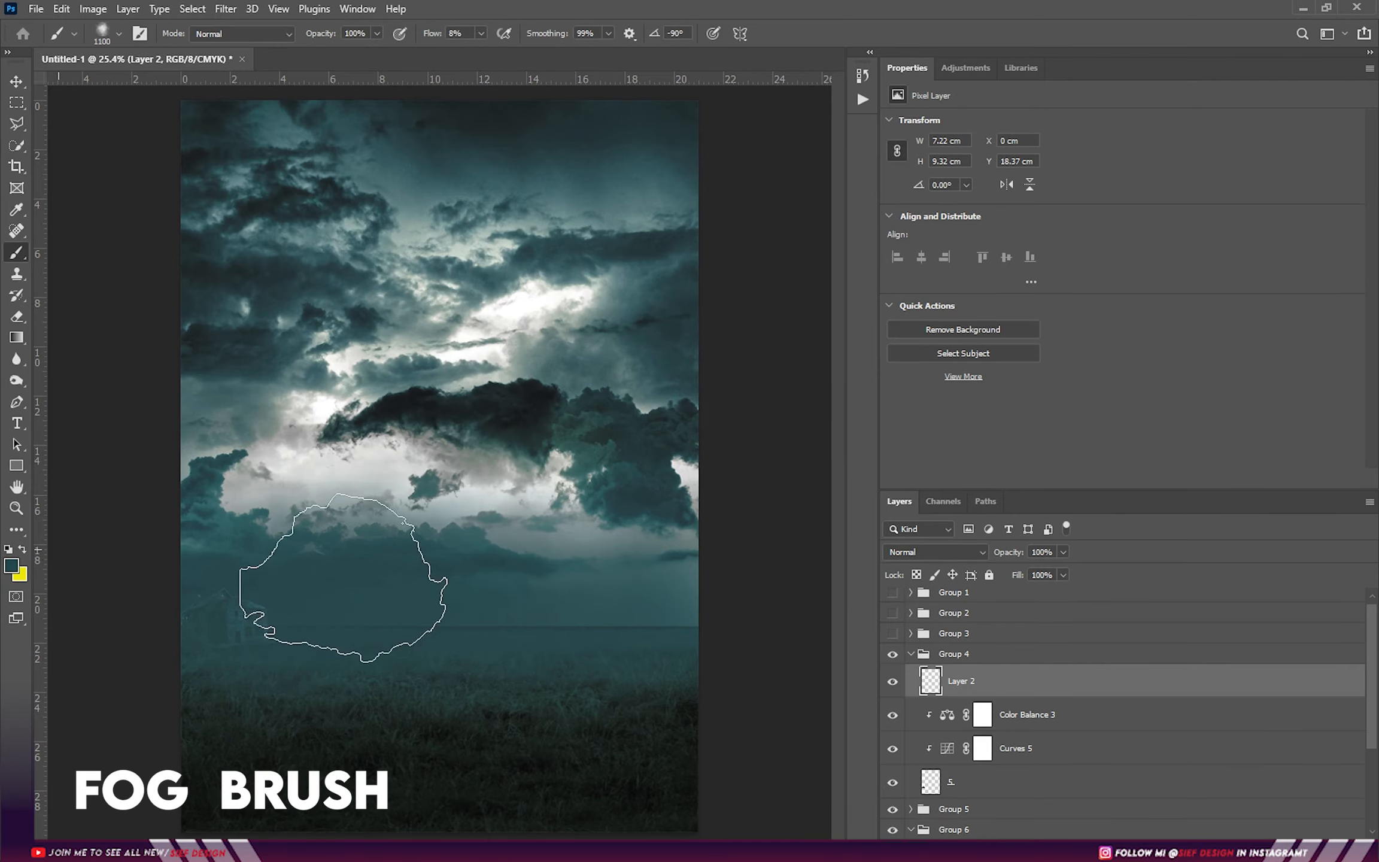
key("bracketleft")
key("bracketleft")
key("bracketleft")
key("bracketleft")
key("bracketleft")
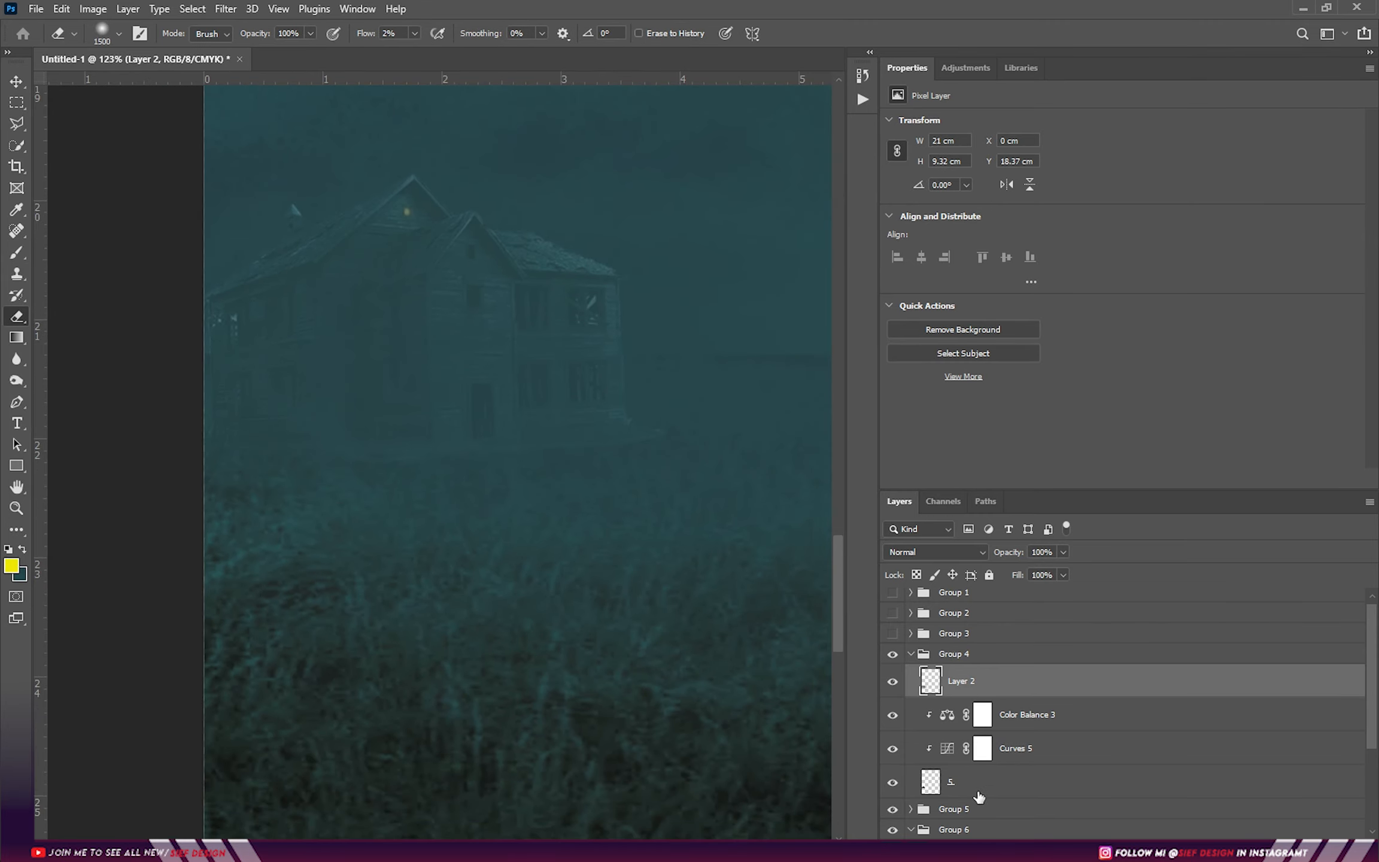
- Erase along the house's base on layer 5 with brush 3 from Grass Photoshop Brushes 3 at 83 px
left_click(978, 796)
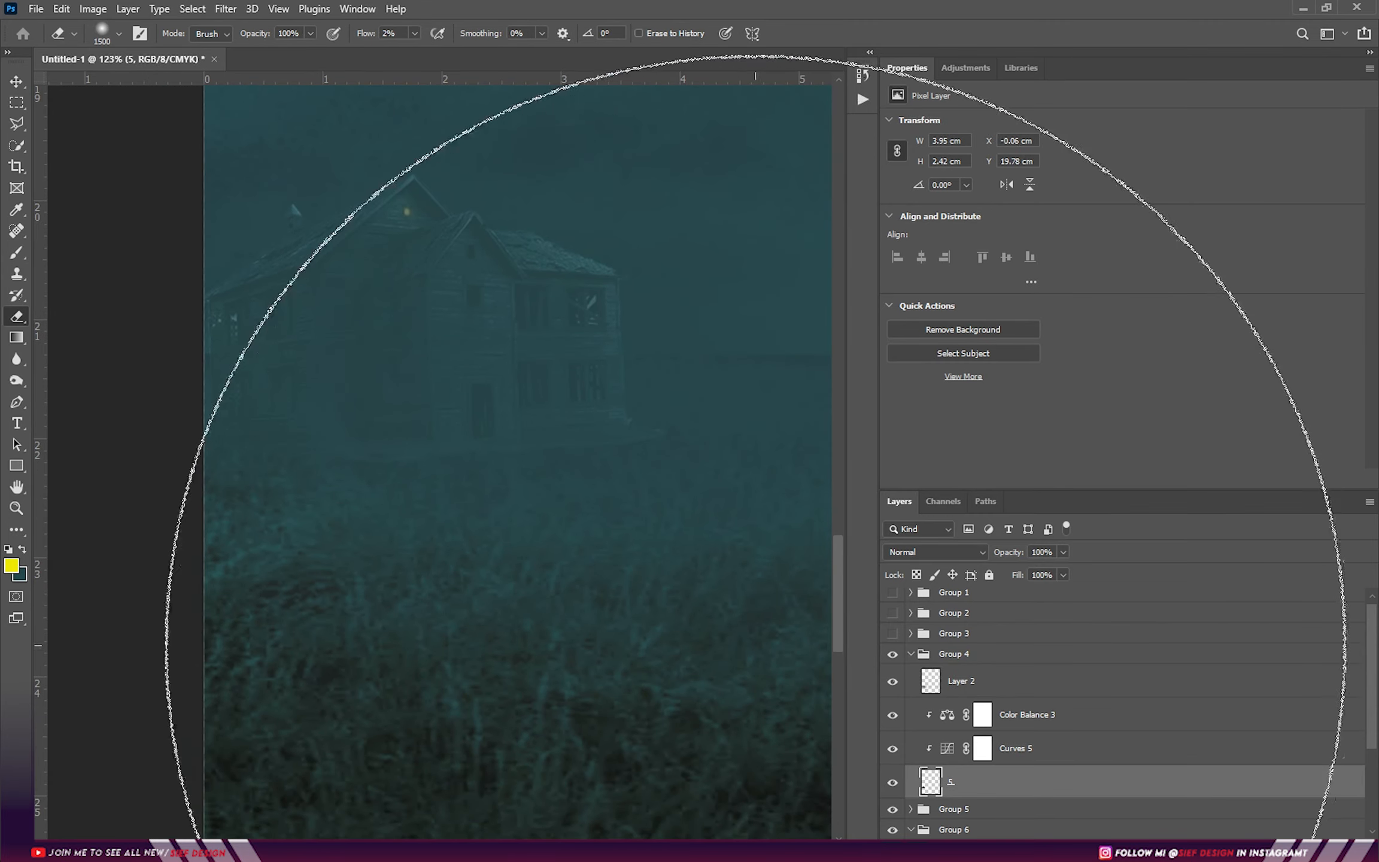
scroll(642, 520, "up", 4)
right_click(479, 369)
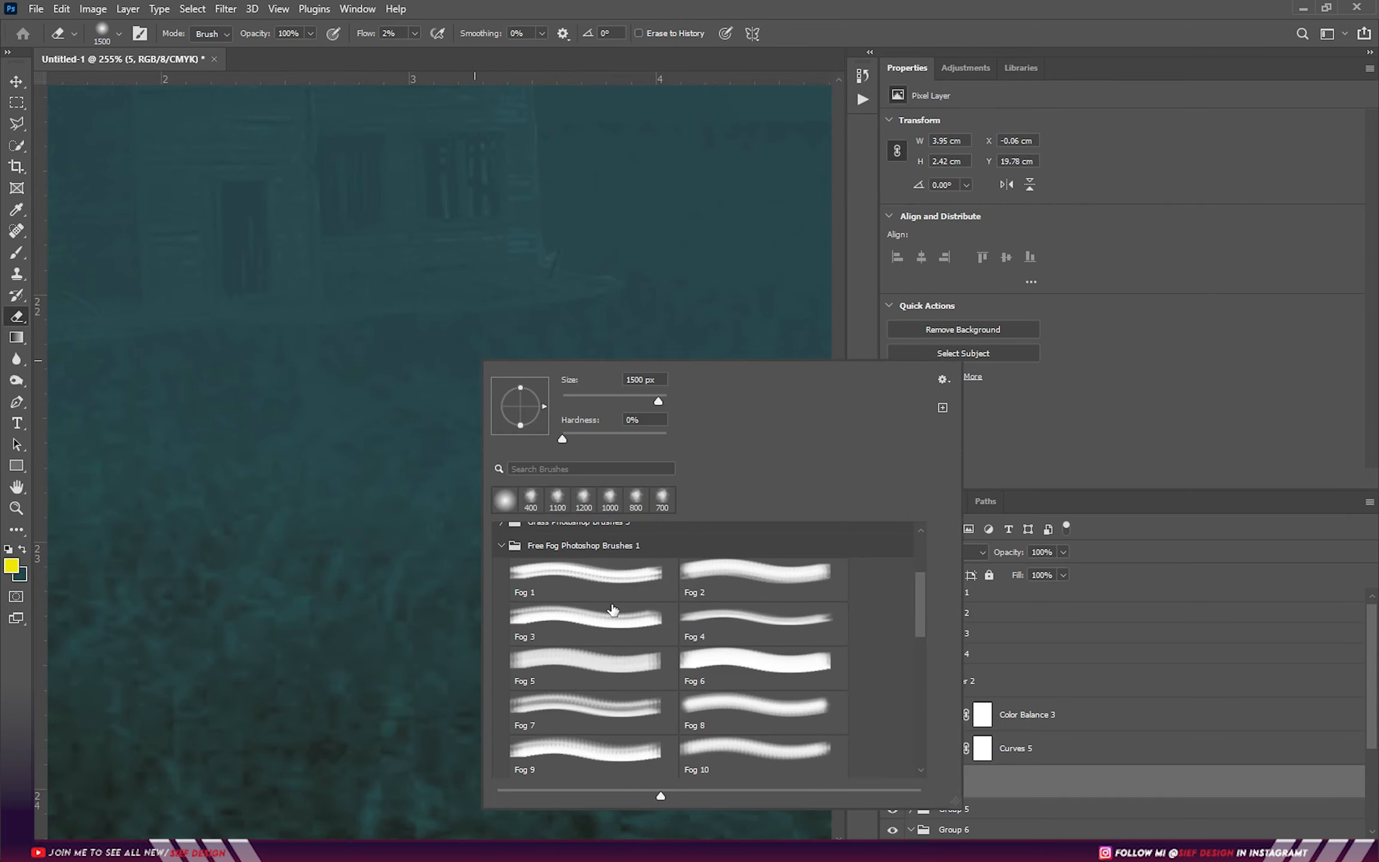
scroll(612, 610, "up", 1)
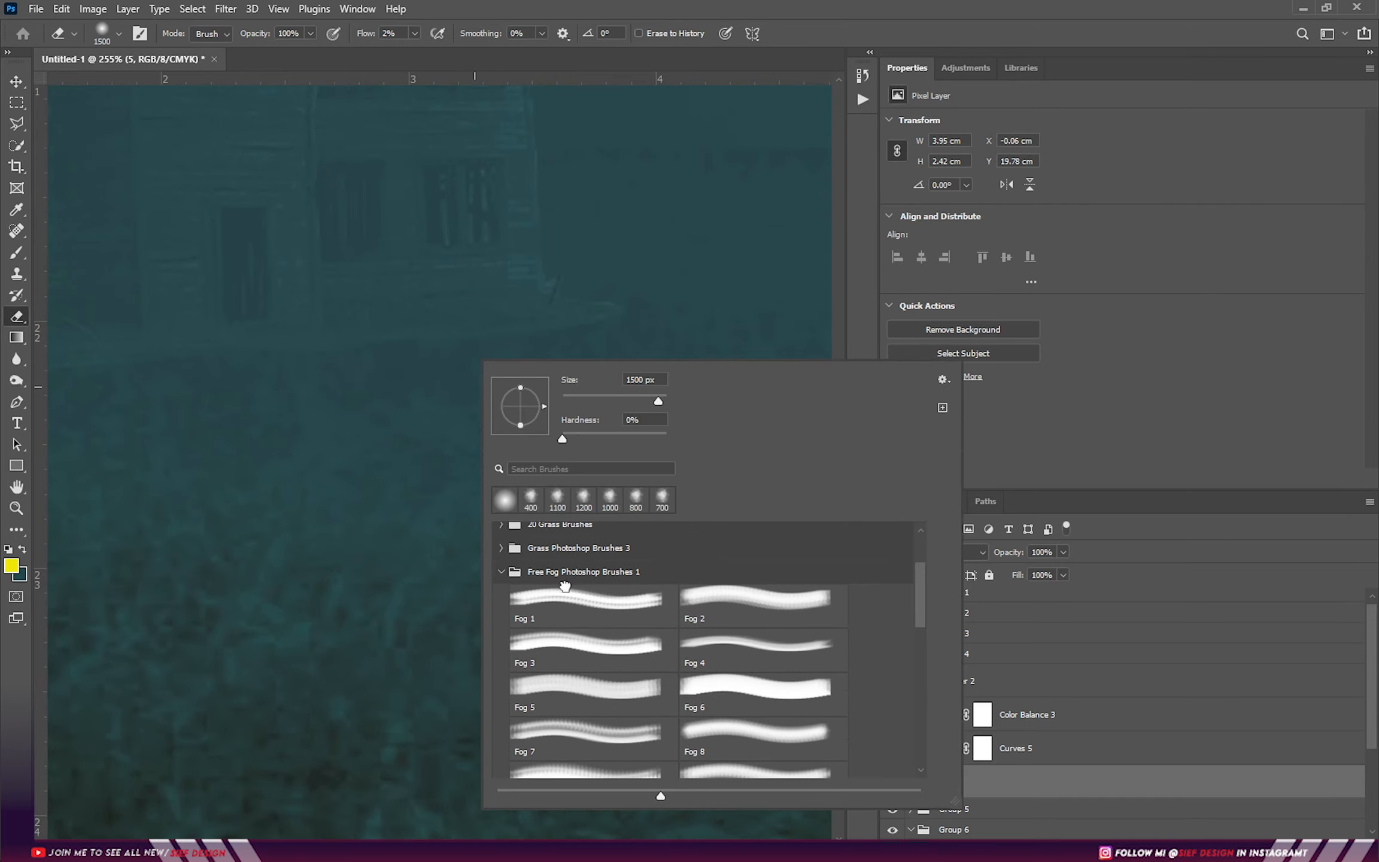
left_click(501, 548)
left_click(579, 616)
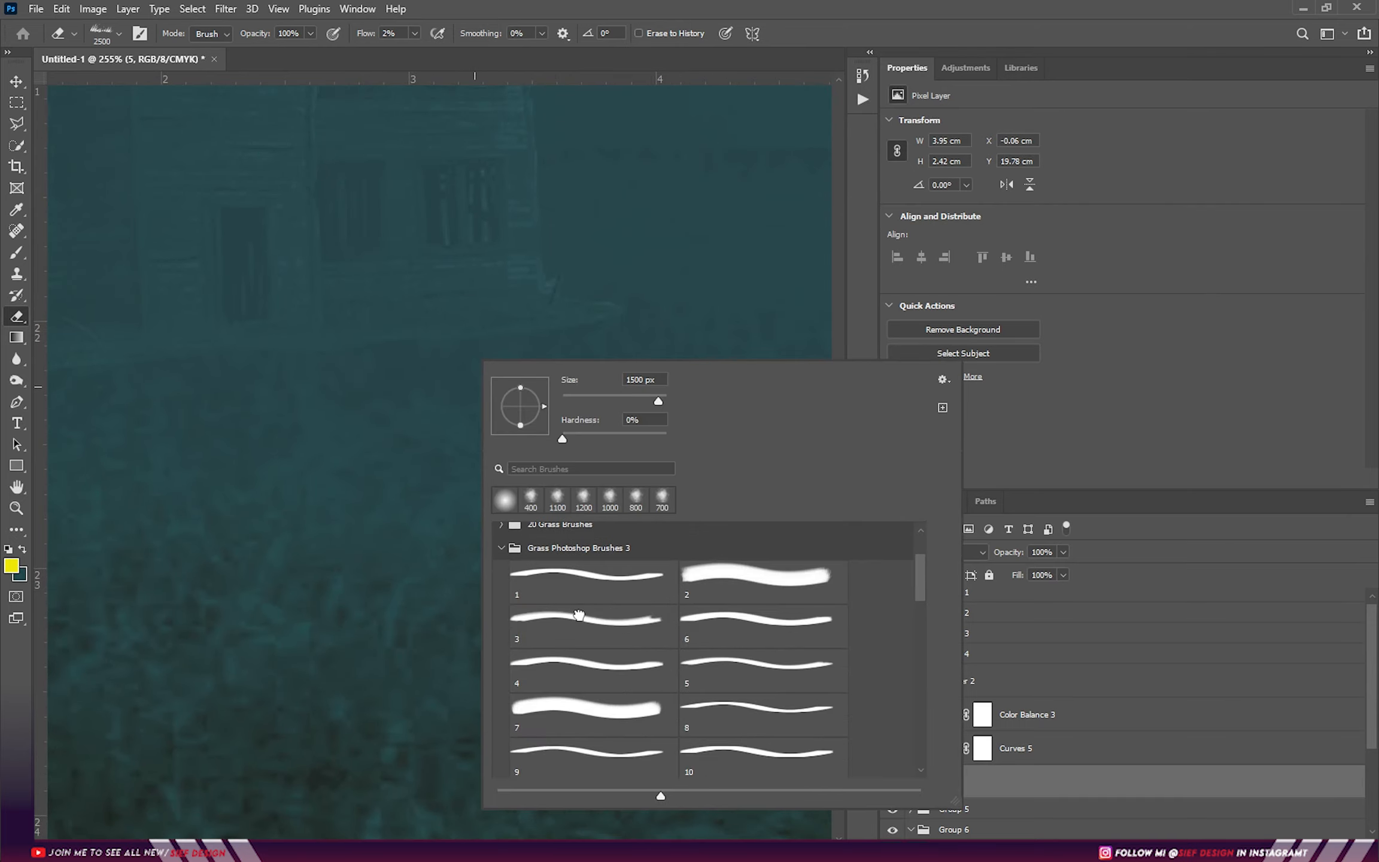
left_click(604, 397)
left_click(344, 501)
left_click_drag(370, 487, 615, 592)
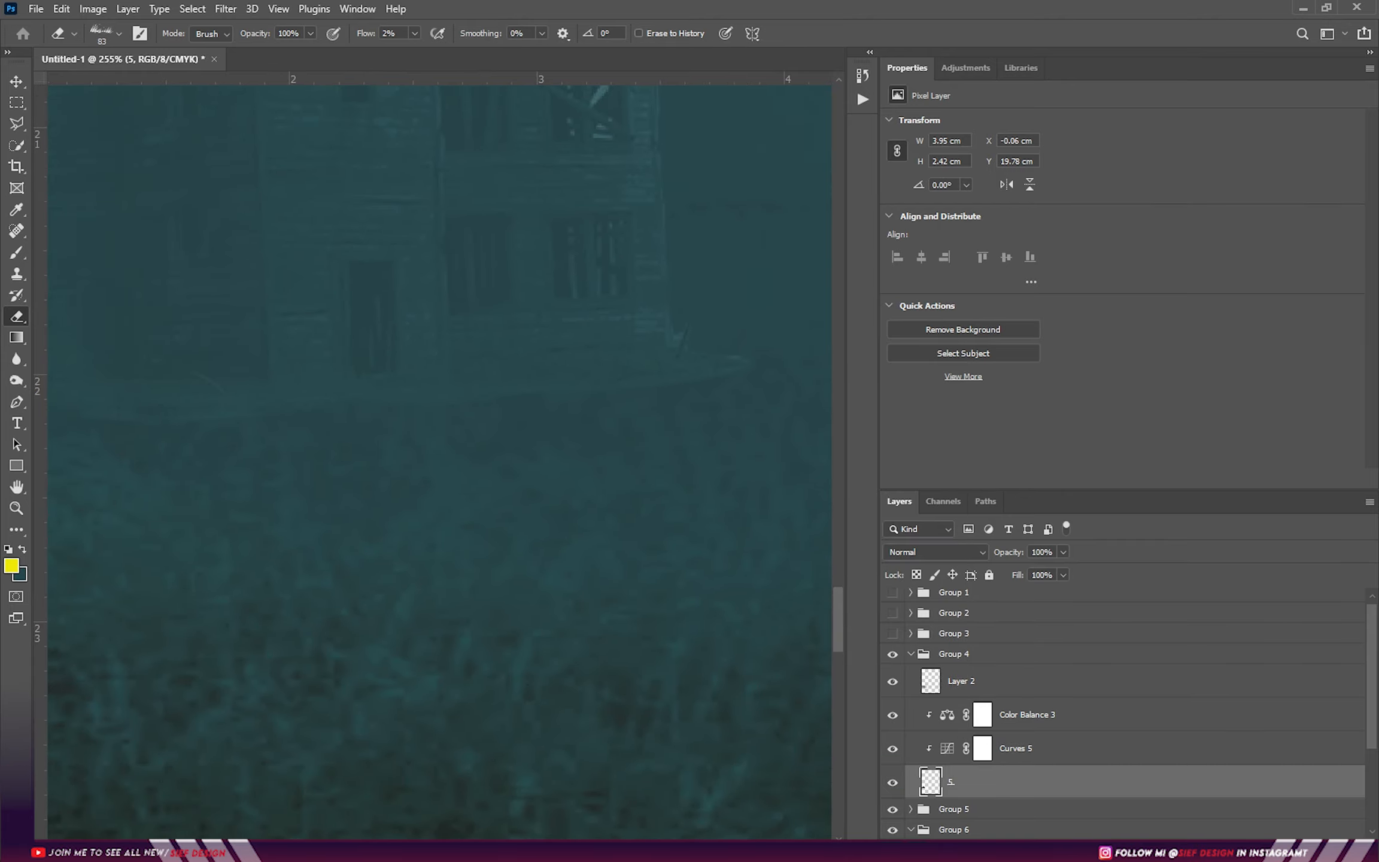
- Add a layer mask to the house layer and mask its base with grass-shaped eraser strokes at 79% flow
left_click(1105, 848)
key("x")
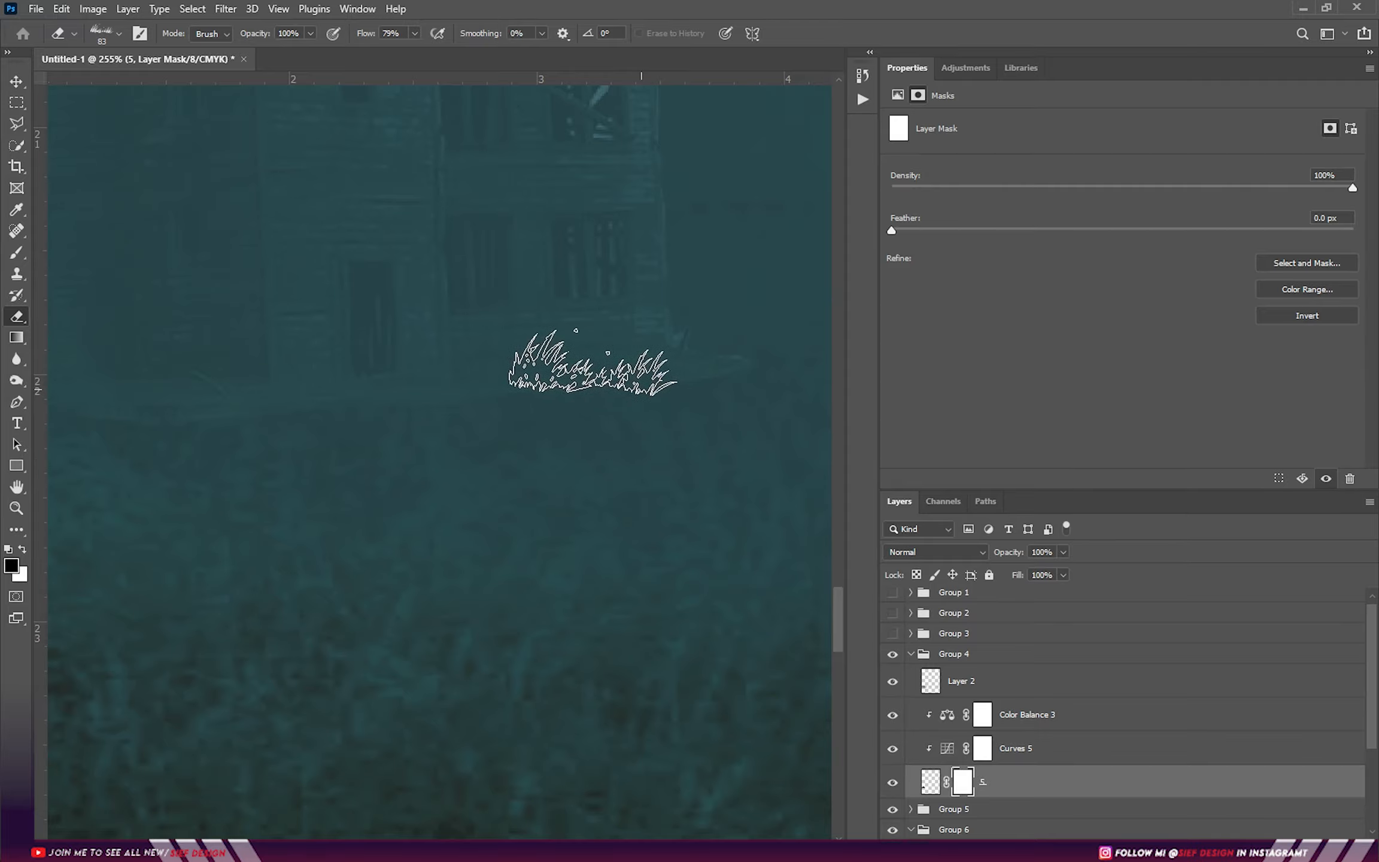
key("x")
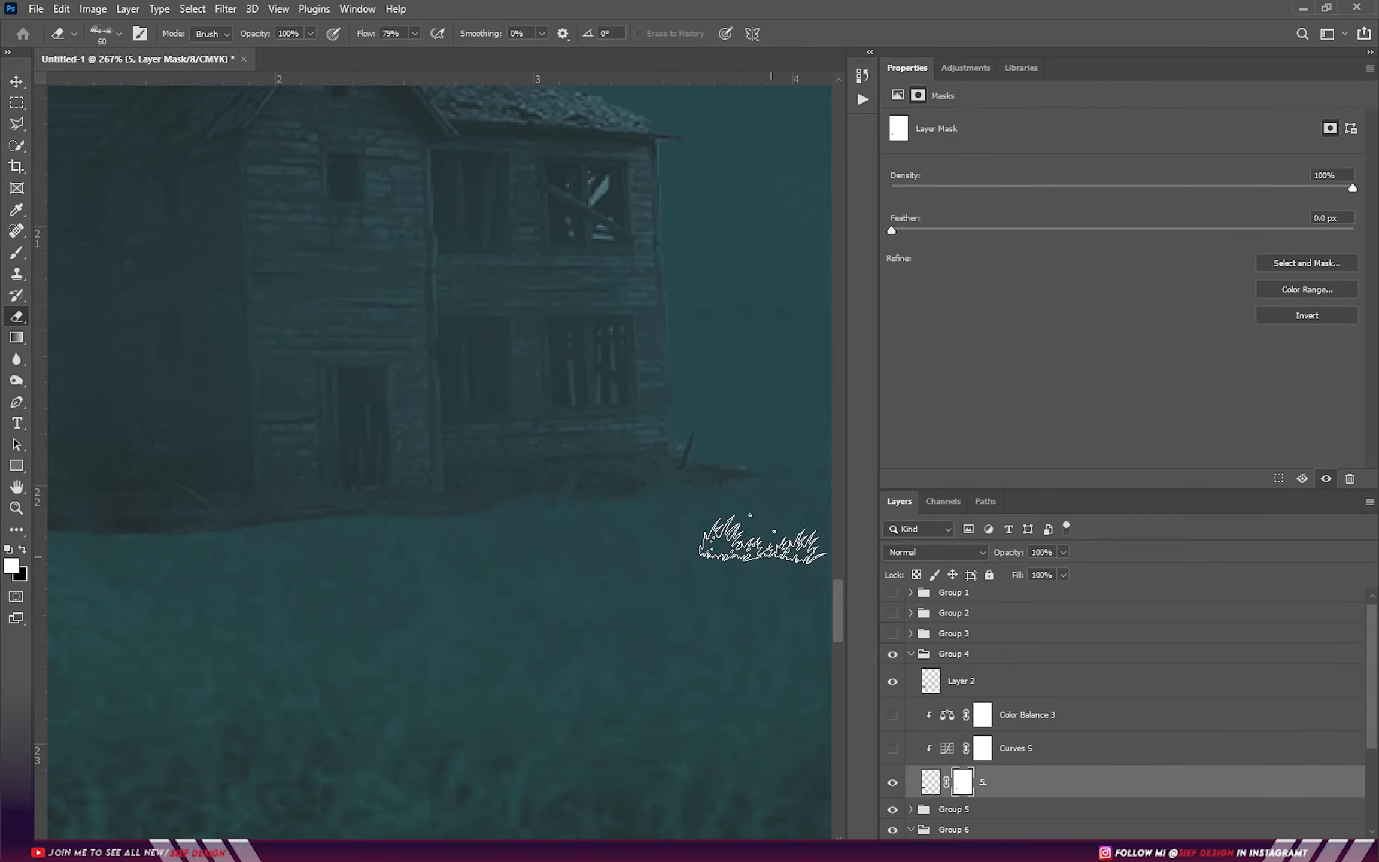
left_click_drag(258, 571, 422, 541)
right_click(397, 541)
left_click(497, 615)
left_click_drag(302, 526, 688, 562)
left_click_drag(551, 557, 403, 553)
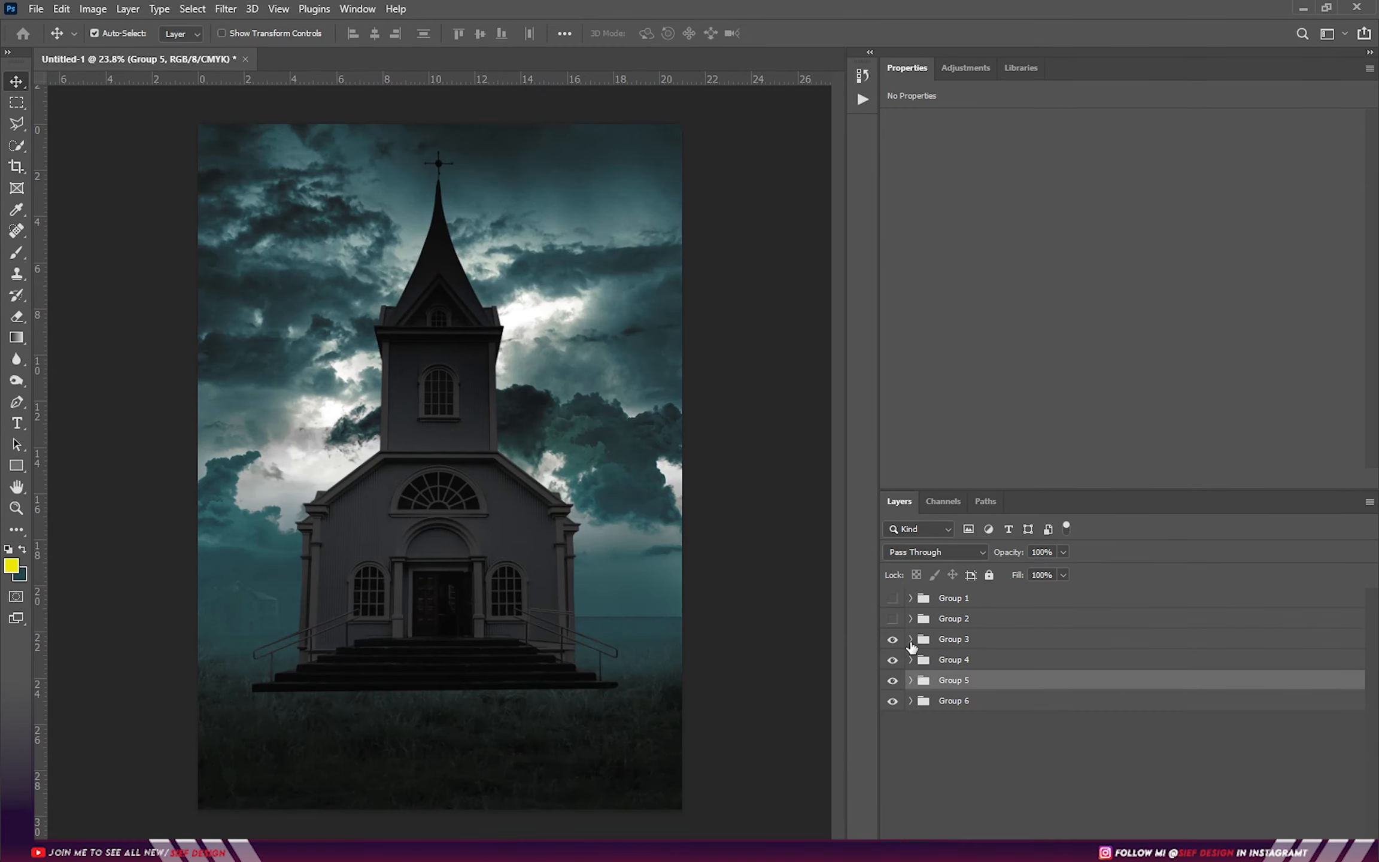
- Add a Color Balance adjustment clipped above the church's Curves 3 in Group 3 and shift its midtones slightly towards green
left_click(910, 639)
left_click(1011, 673)
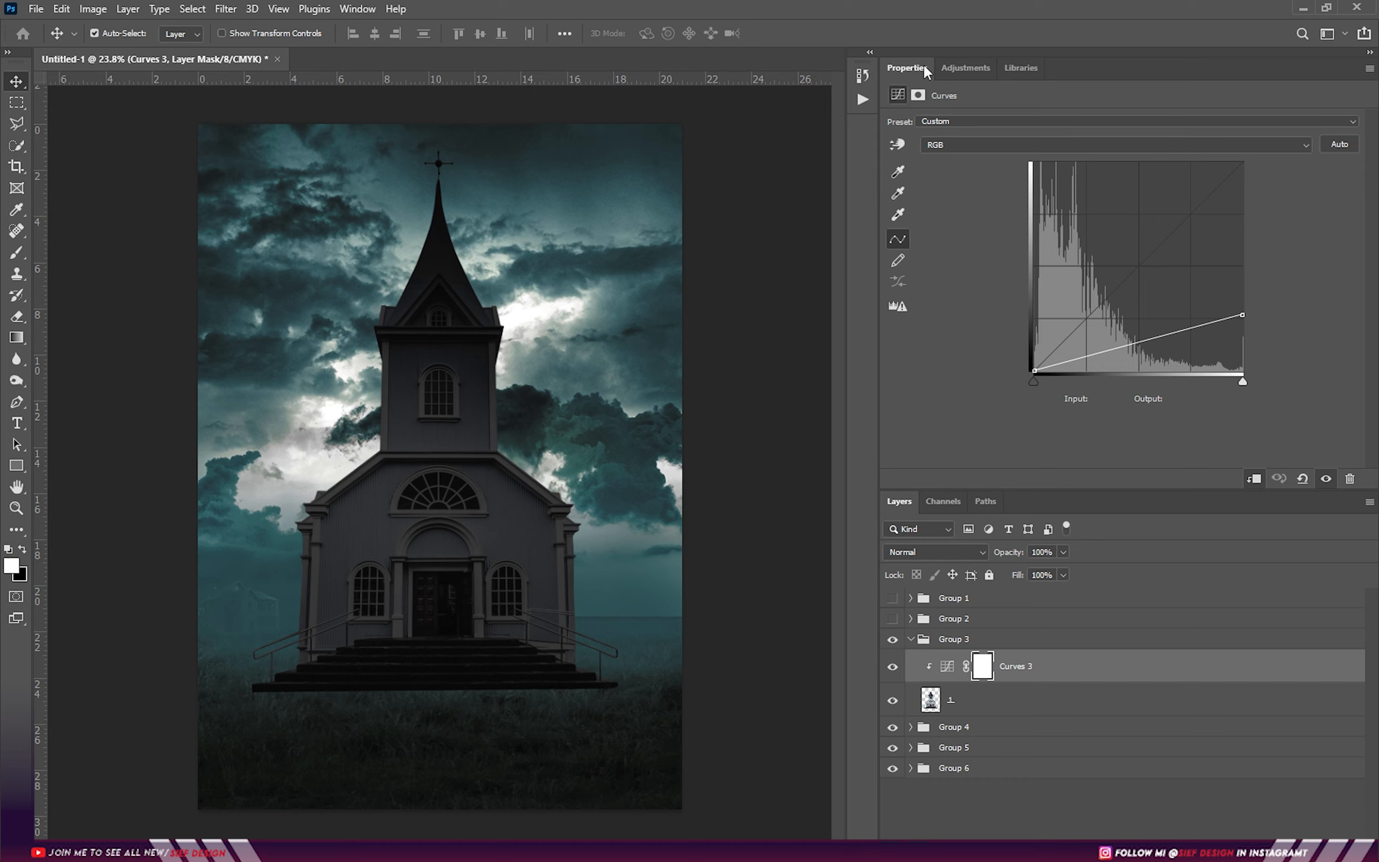
left_click(966, 68)
left_click(941, 118)
left_click_drag(1101, 186, 1109, 186)
- Set the church's Color Balance shadows to Cyan-Red -12 and Yellow-Blue +7, and switch the tone back to Midtones
left_click(1100, 124)
left_click(1089, 139)
left_click_drag(1101, 160, 1076, 160)
left_click_drag(1102, 214, 1116, 208)
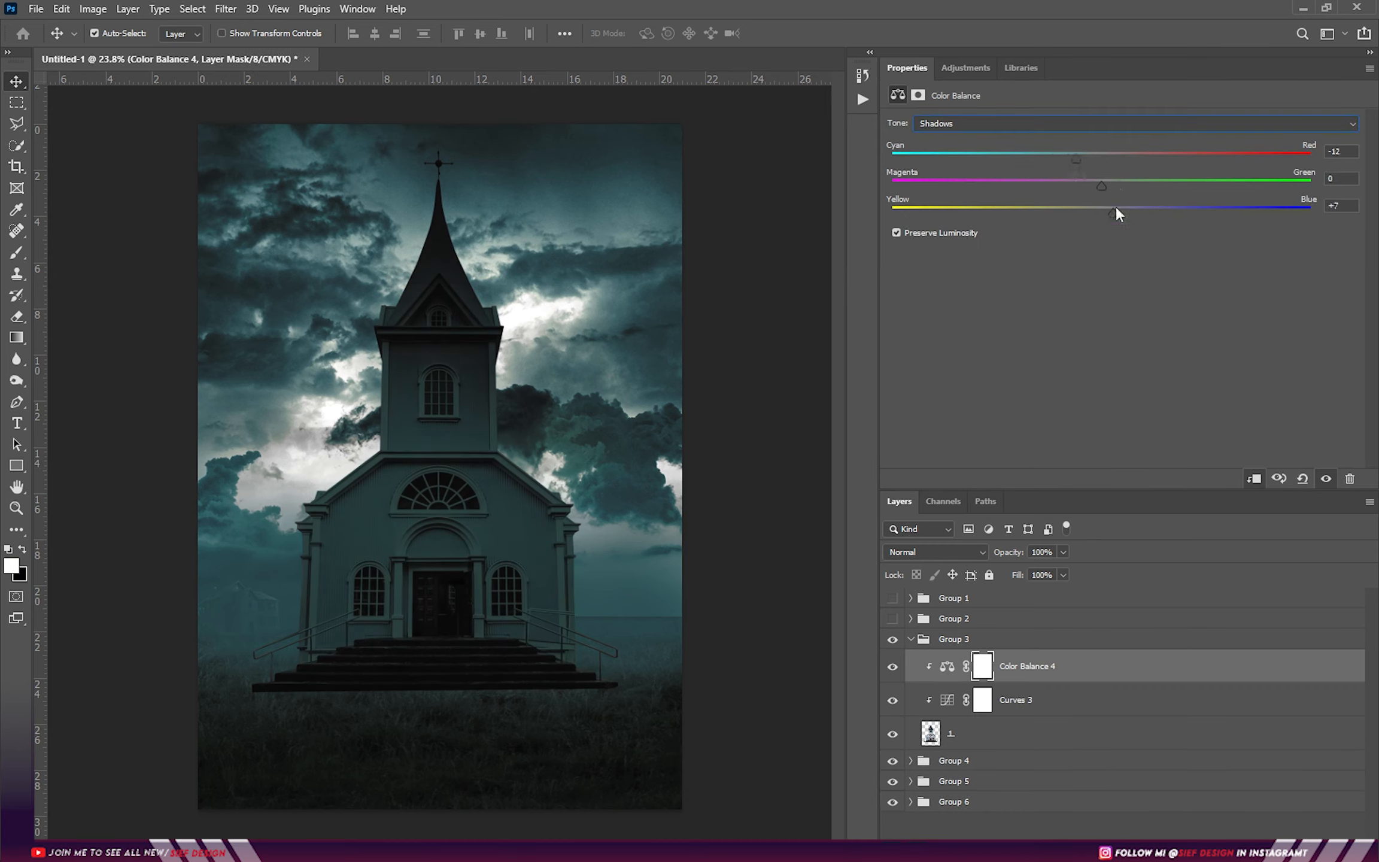
left_click(1114, 124)
left_click(1063, 152)
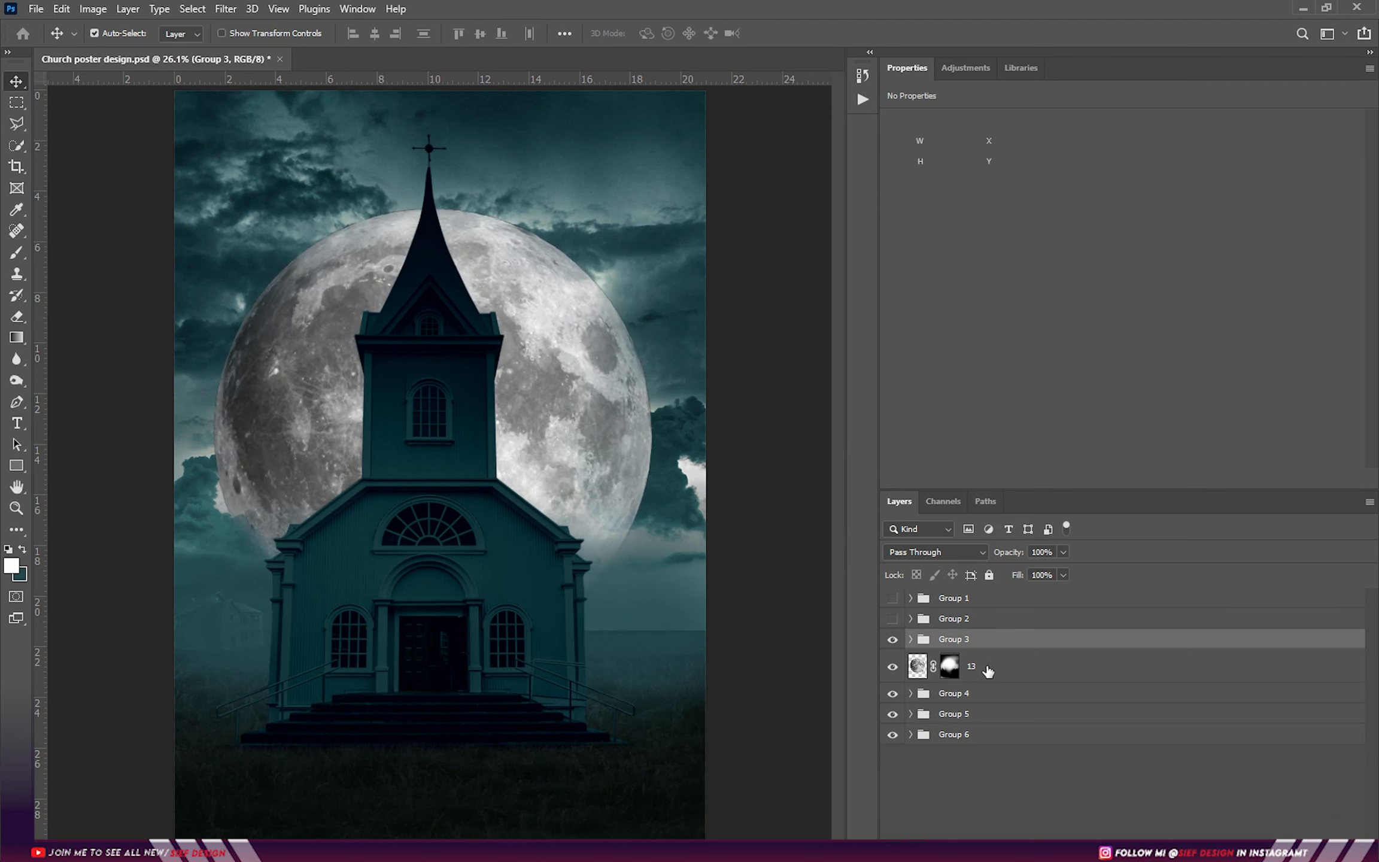
- Add a Color Balance adjustment clipped to moon layer 13 with midtones at Cyan-Red -14
left_click(987, 671)
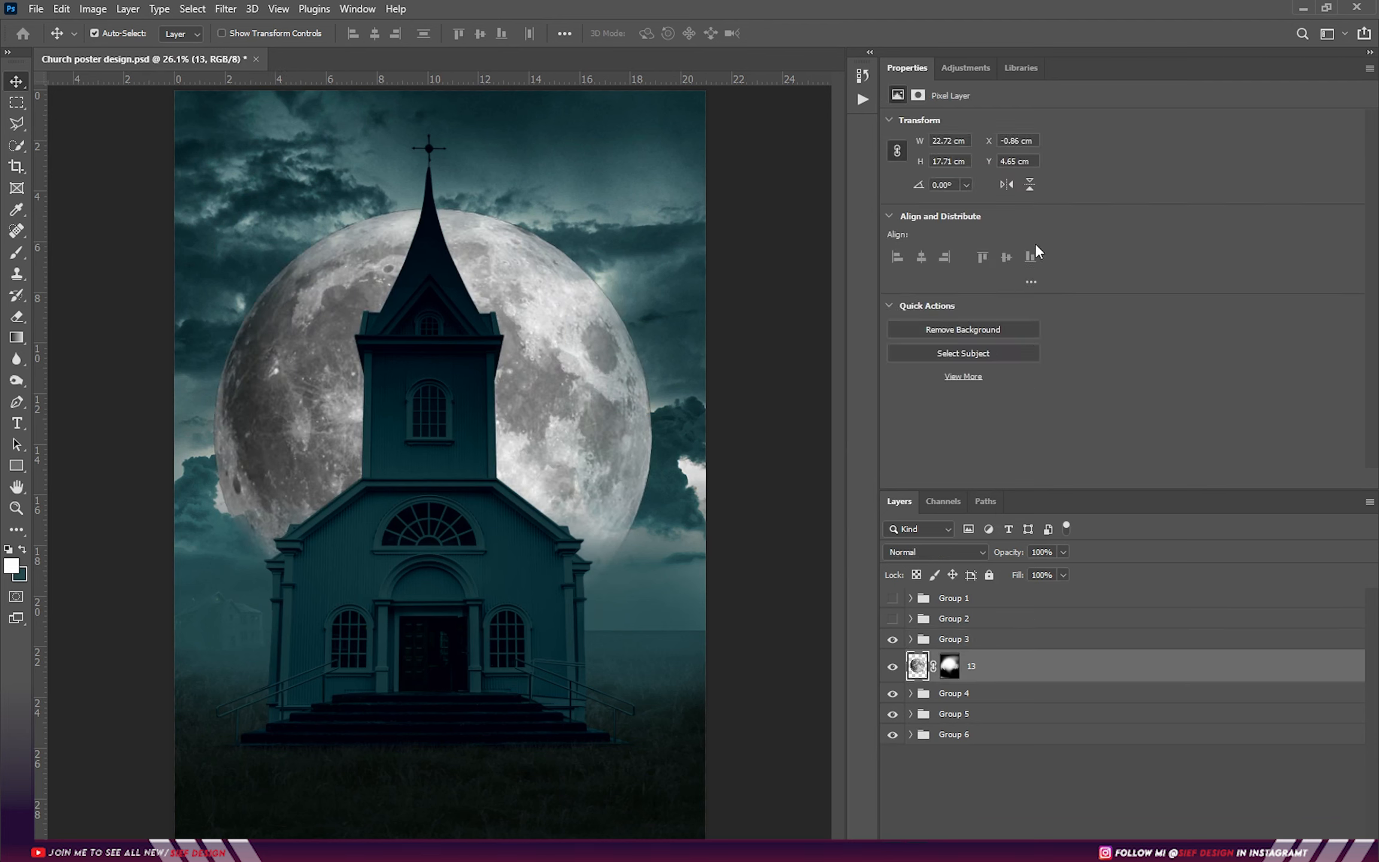
left_click(976, 71)
left_click(934, 127)
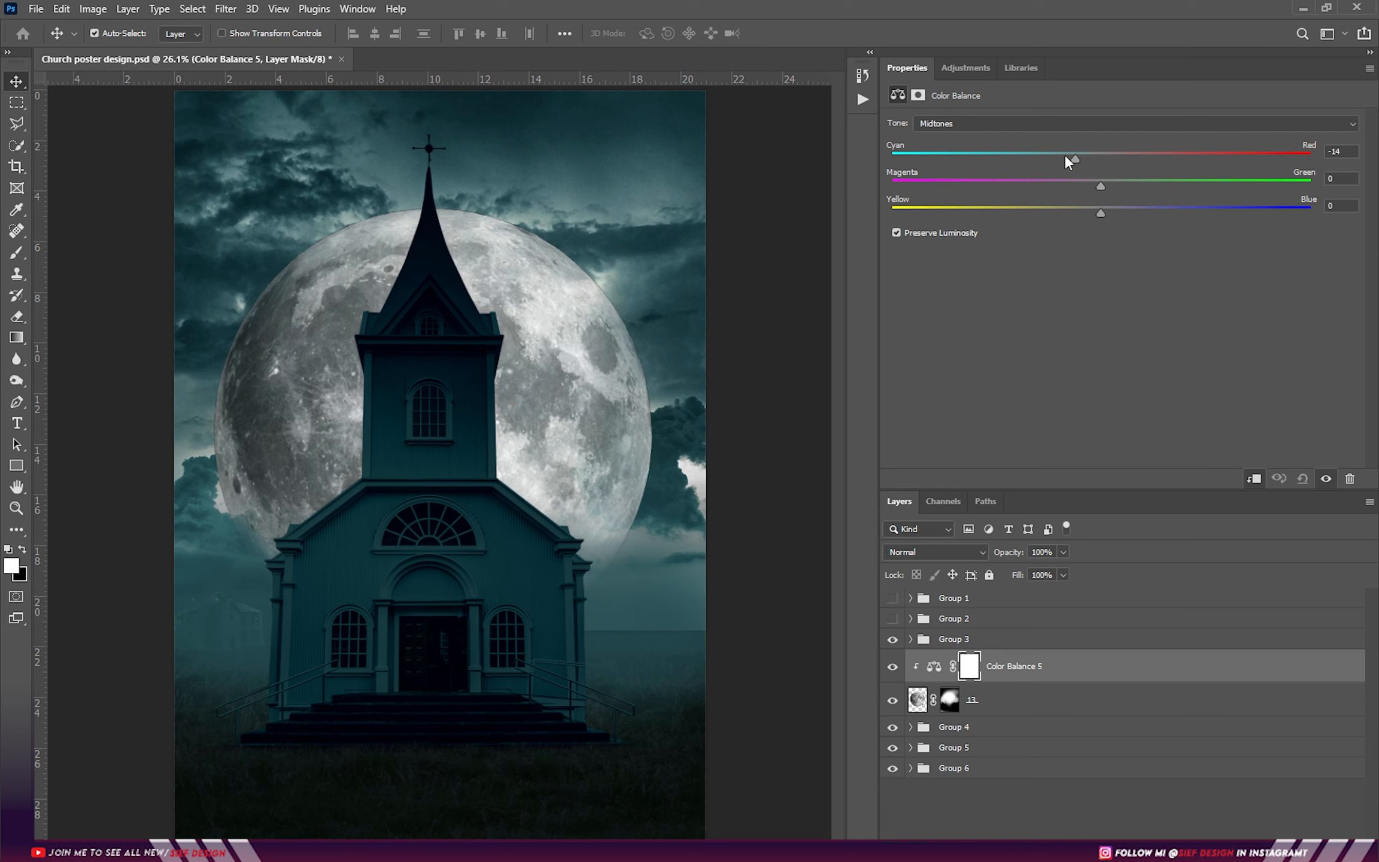
- Shift the moon's highlights towards cyan and blue, and set its midtones to Cyan-Red -31, Magenta-Green +1 and Yellow-Blue +15
left_click(1017, 123)
left_click(1011, 163)
mouse_move(1101, 159)
left_mouse_down()
mouse_move(1062, 159)
mouse_move(1129, 186)
mouse_move(1077, 159)
left_mouse_up()
scroll(440, 464, "down", 3)
left_click(1015, 123)
left_click(1016, 137)
left_click(1014, 125)
left_click(994, 162)
left_click_drag(1115, 213, 1128, 213)
left_click_drag(1077, 159, 1043, 159)
left_click(1047, 124)
left_click(1038, 150)
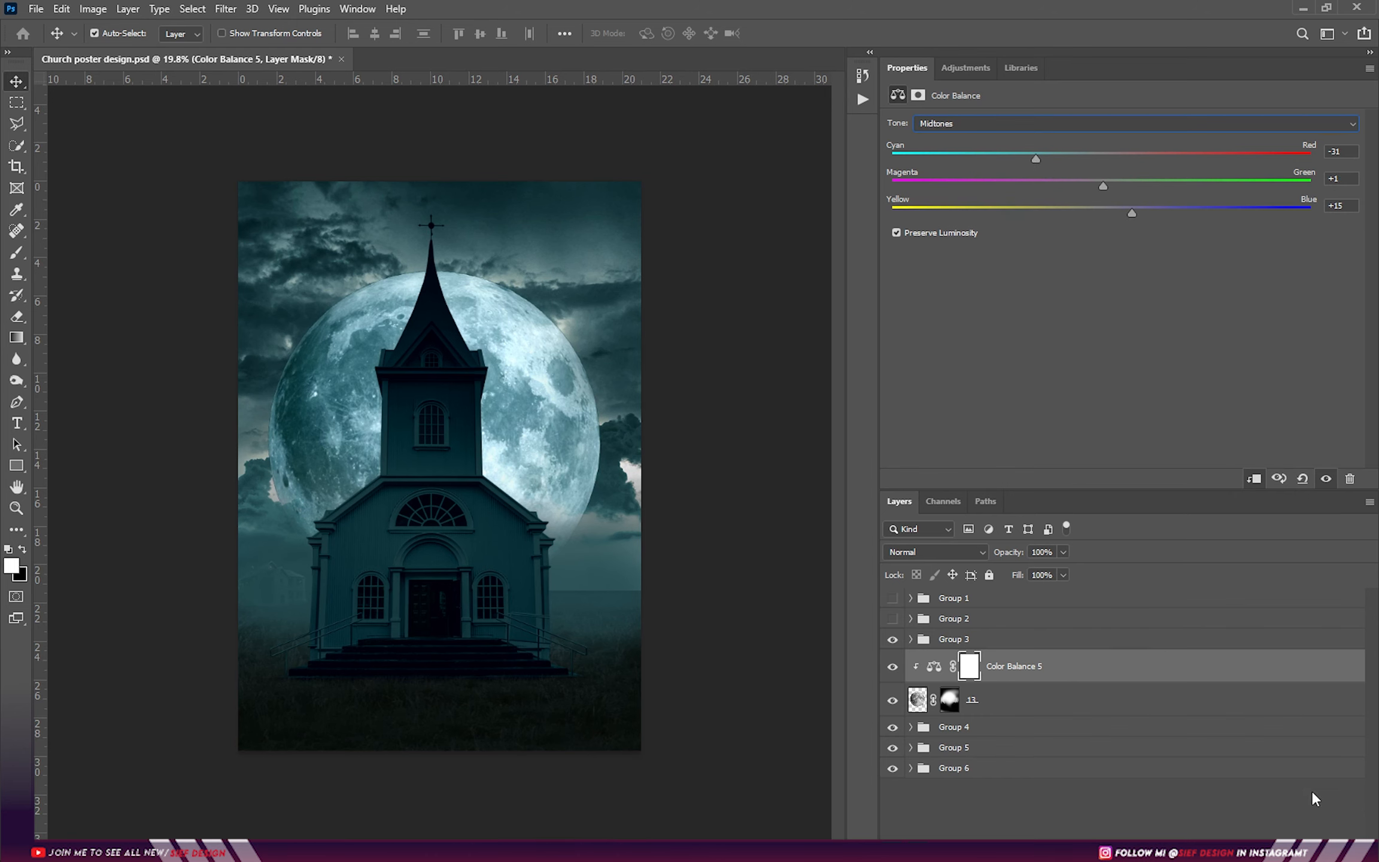
- Create a layer above the moon's Color Balance and dab dark teal sampled from the clouds with a 3500 px soft round brush
key("ctrl+shift+alt+n")
key("b")
left_click(619, 434, "alt")
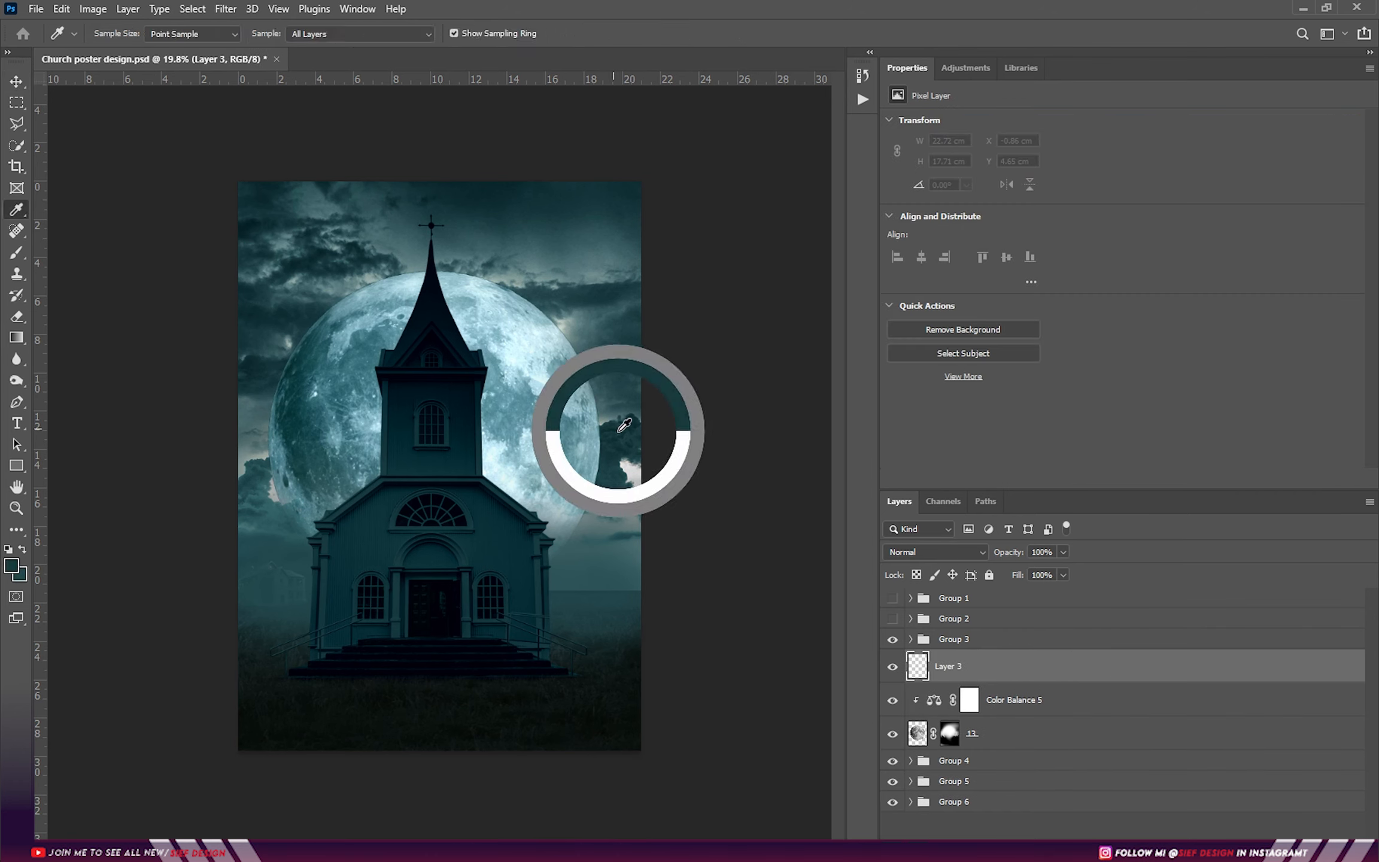
right_click(618, 434)
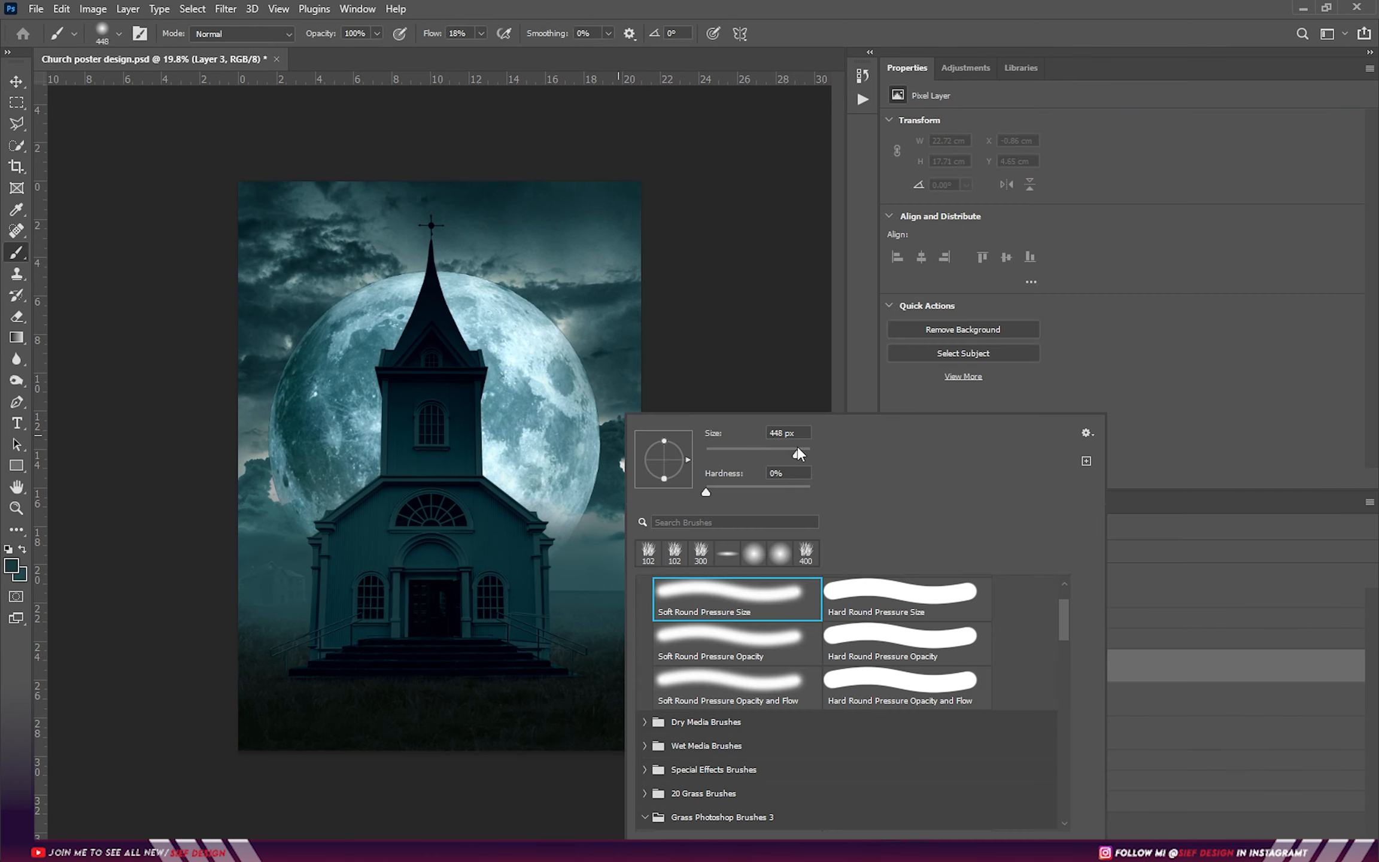
left_click(542, 490)
left_click(497, 509)
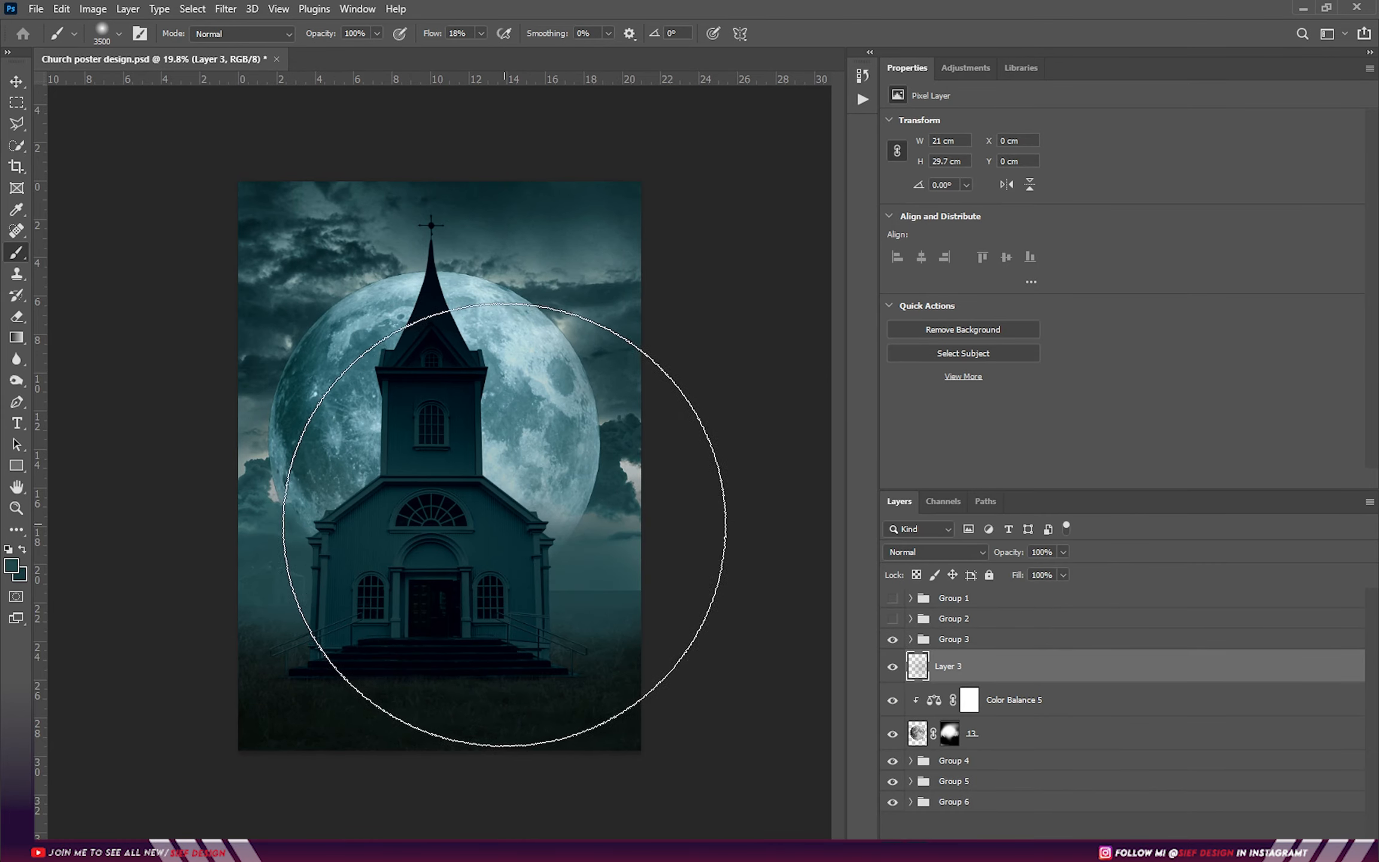
- Reduce the soft brush to 1800 px and paint teal haze over the moon's lower half and the sky beside the church
key("bracketleft")
key("bracketleft")
key("bracketleft")
key("bracketleft")
key("bracketleft")
key("bracketleft")
key("bracketleft")
key("bracketleft")
key("bracketleft")
key("bracketleft")
key("bracketleft")
key("bracketleft")
key("bracketleft")
key("bracketleft")
key("bracketleft")
key("bracketleft")
key("bracketleft")
key("bracketleft")
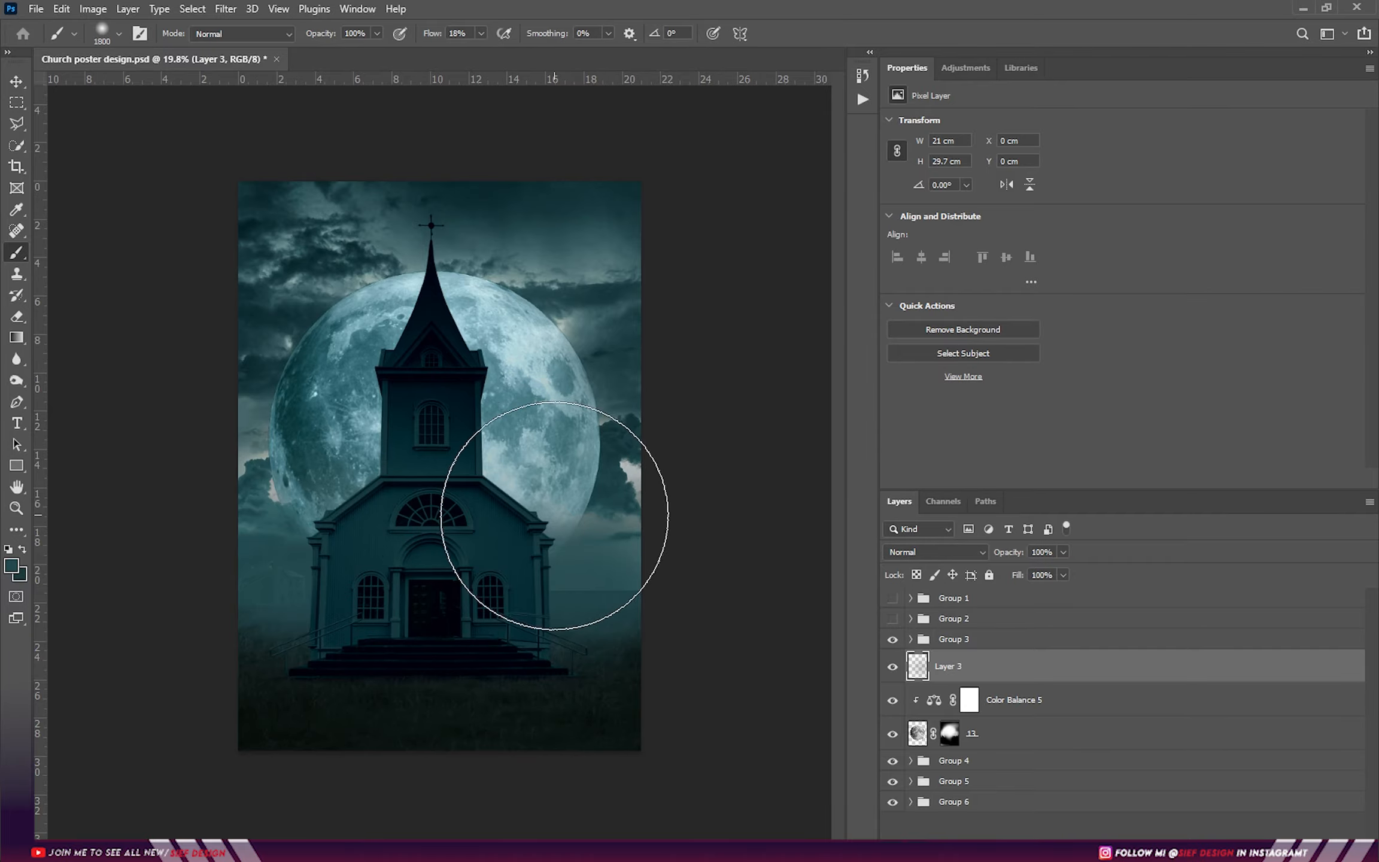
left_click_drag(496, 538, 565, 500)
mouse_move(523, 520)
left_mouse_down()
mouse_move(308, 499)
mouse_move(158, 413)
mouse_move(210, 446)
mouse_move(206, 494)
mouse_move(253, 457)
mouse_move(249, 420)
mouse_move(273, 468)
mouse_move(624, 486)
left_mouse_up()
left_click(267, 616, "alt")
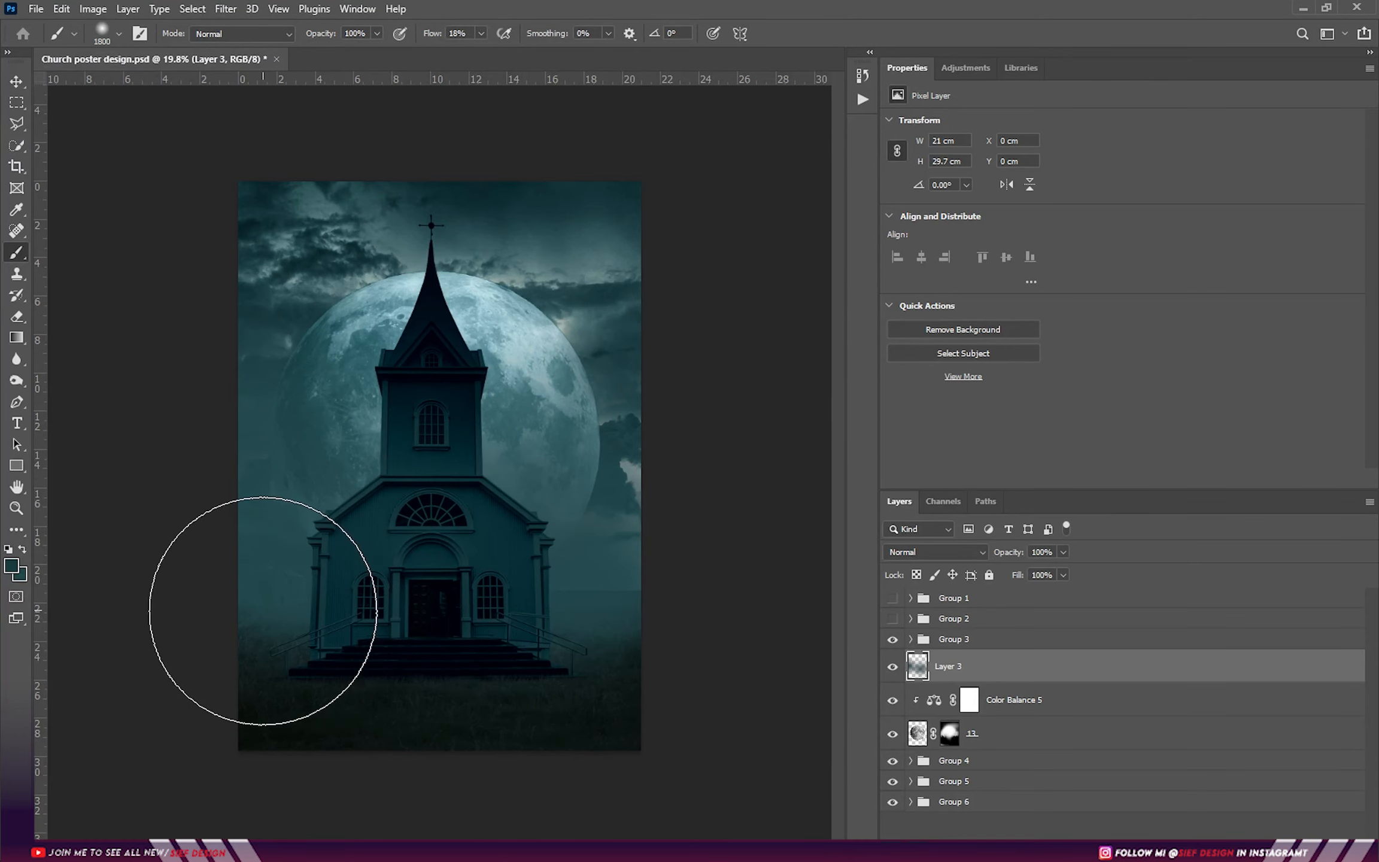
key("z")
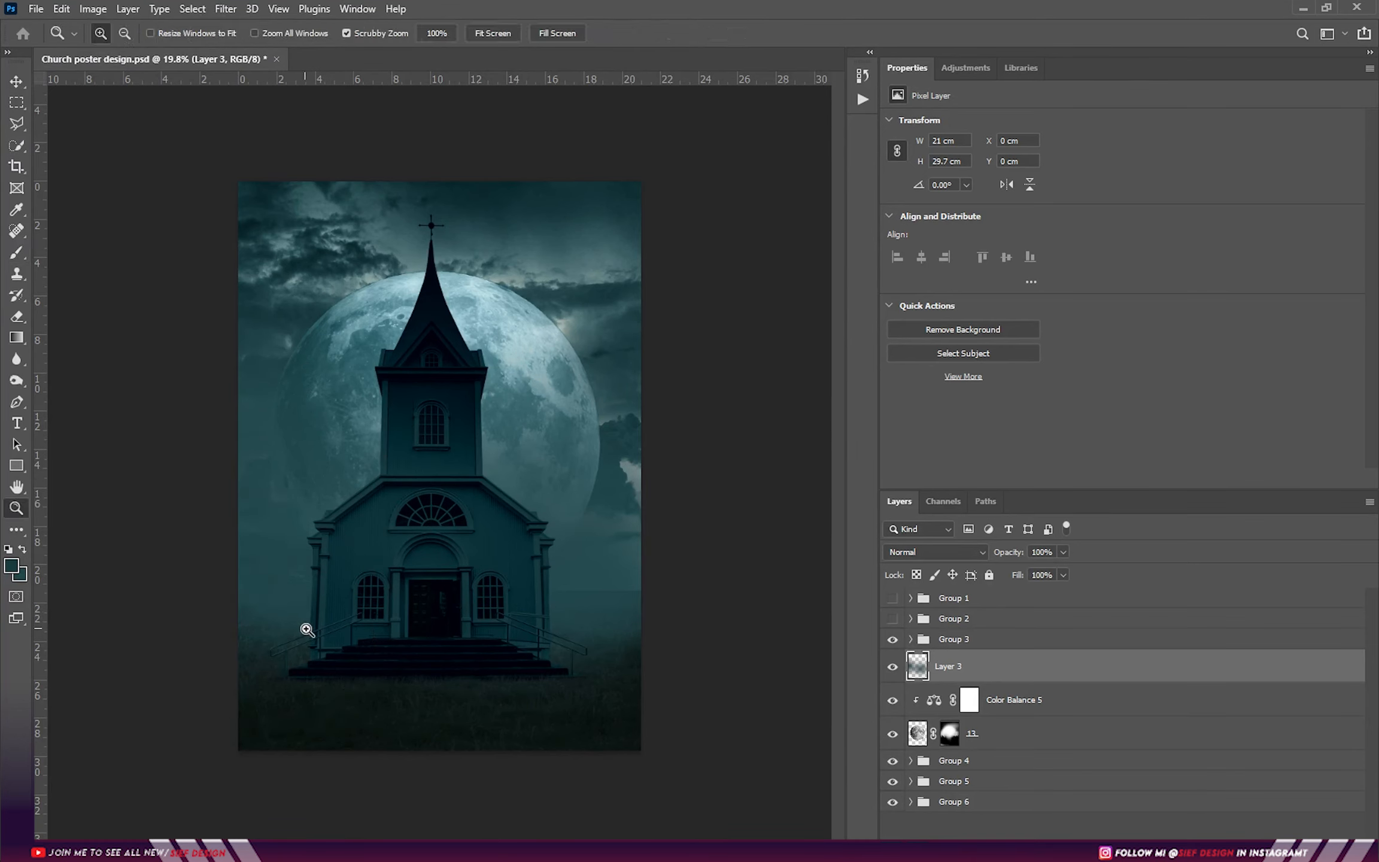
- Paint more teal haze across the moon on Layer 3 with the 1800 px soft brush
key("b")
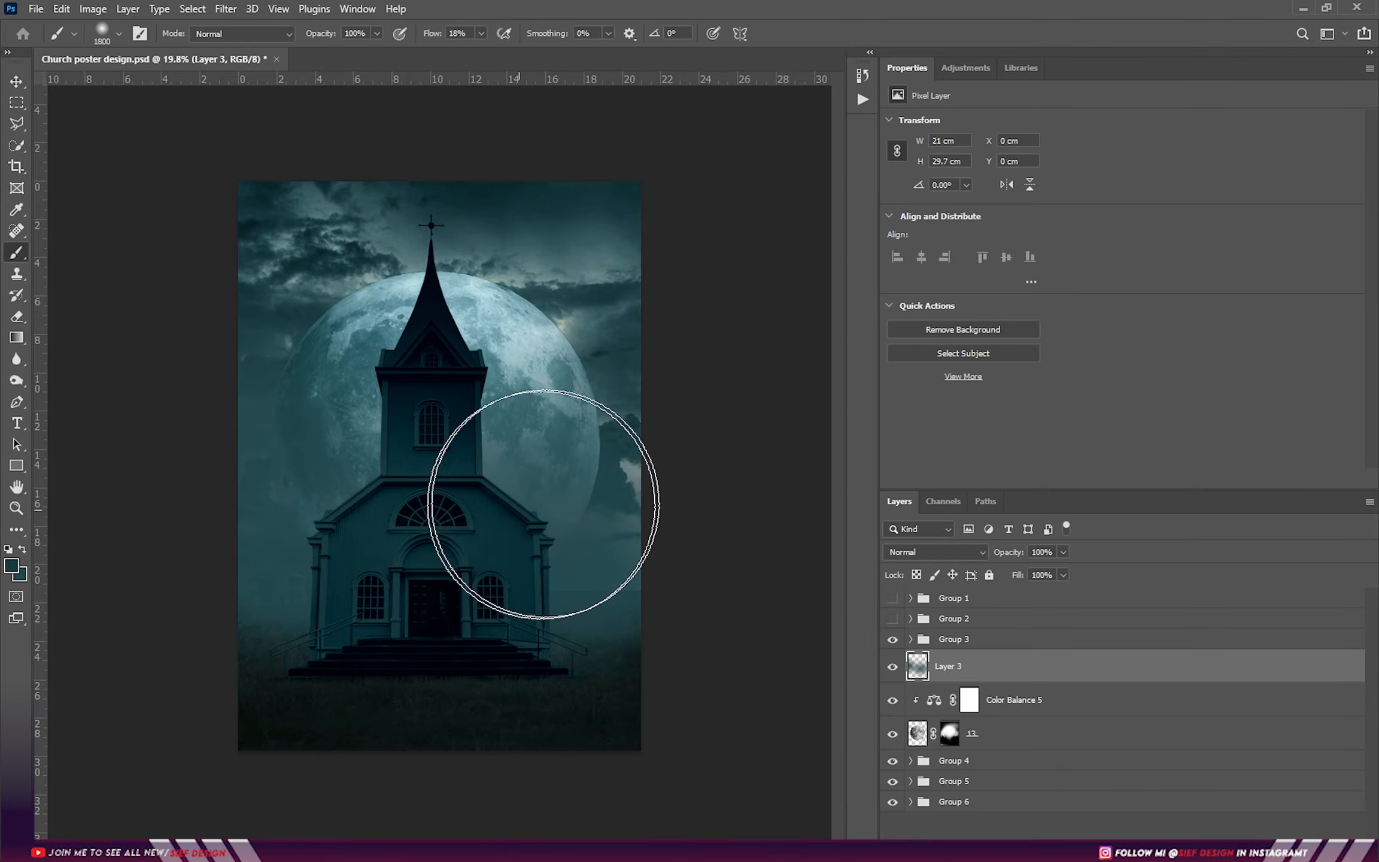
mouse_move(544, 504)
left_mouse_down()
mouse_move(626, 405)
mouse_move(620, 427)
mouse_move(512, 450)
left_mouse_up()
- Add an Exposure adjustment above Layer 3 with Exposure +3.56, Offset +0.1856 and Gamma Correction 1.54, and invert its mask
left_click(966, 68)
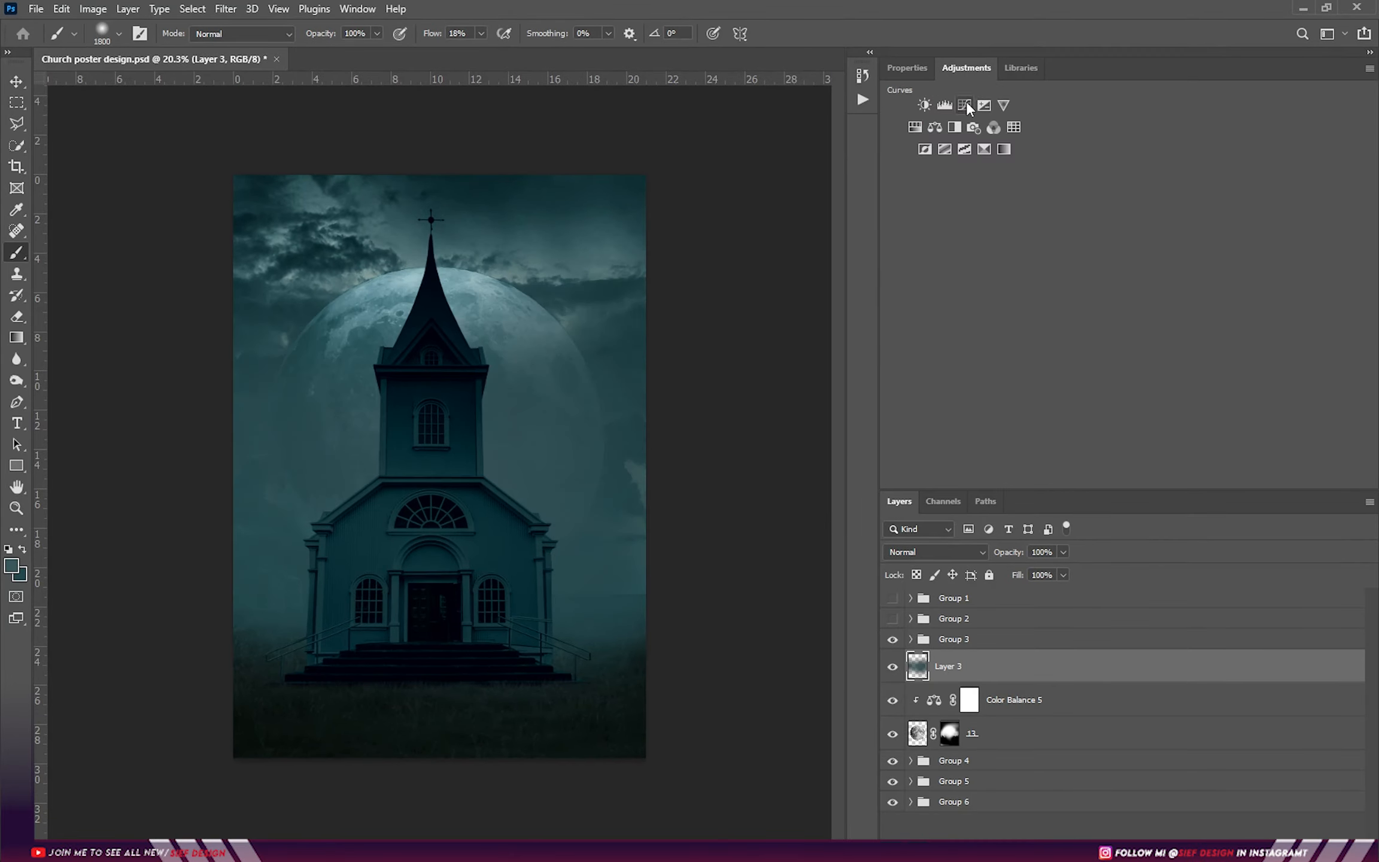
left_click(984, 105)
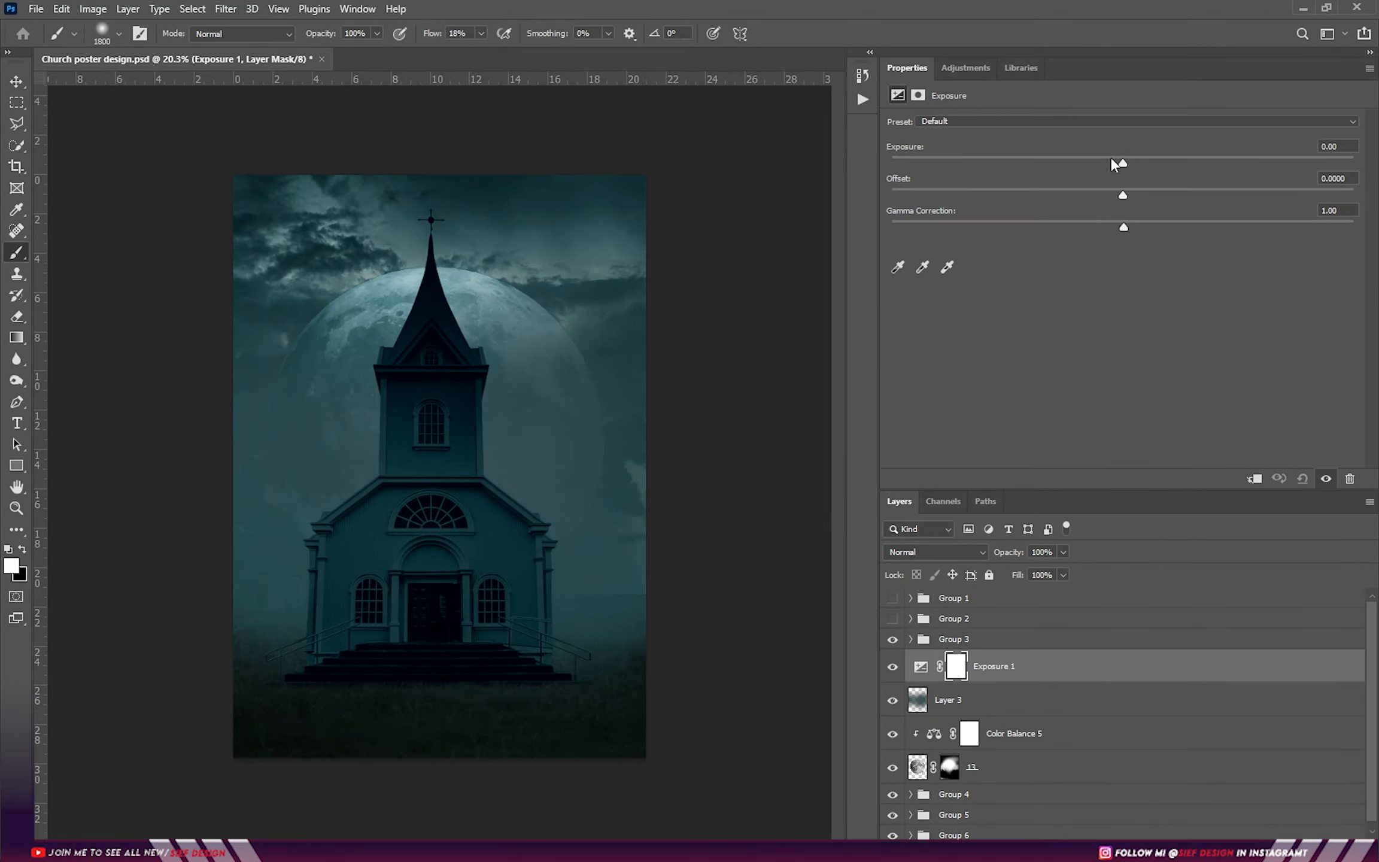
left_click_drag(1122, 163, 1207, 195)
left_click_drag(1123, 227, 1051, 227)
key("ctrl+i")
- Reveal the exposure along the moon's upper rim by erasing on the mask with a 100 px soft eraser
scroll(426, 280, "up", 3)
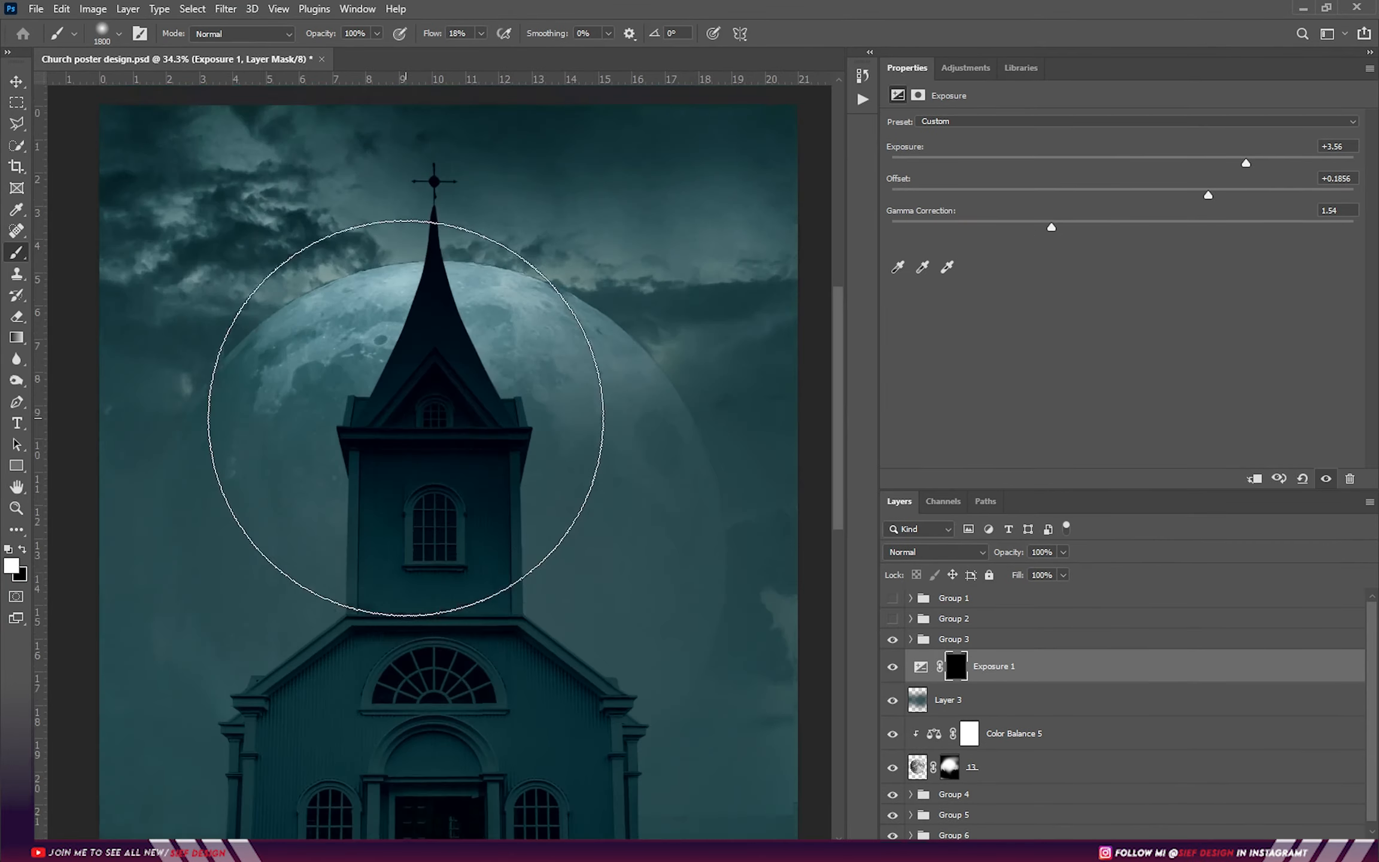
scroll(423, 383, "up", 1)
key("e")
right_click(423, 383)
left_click(583, 529)
left_click(332, 315)
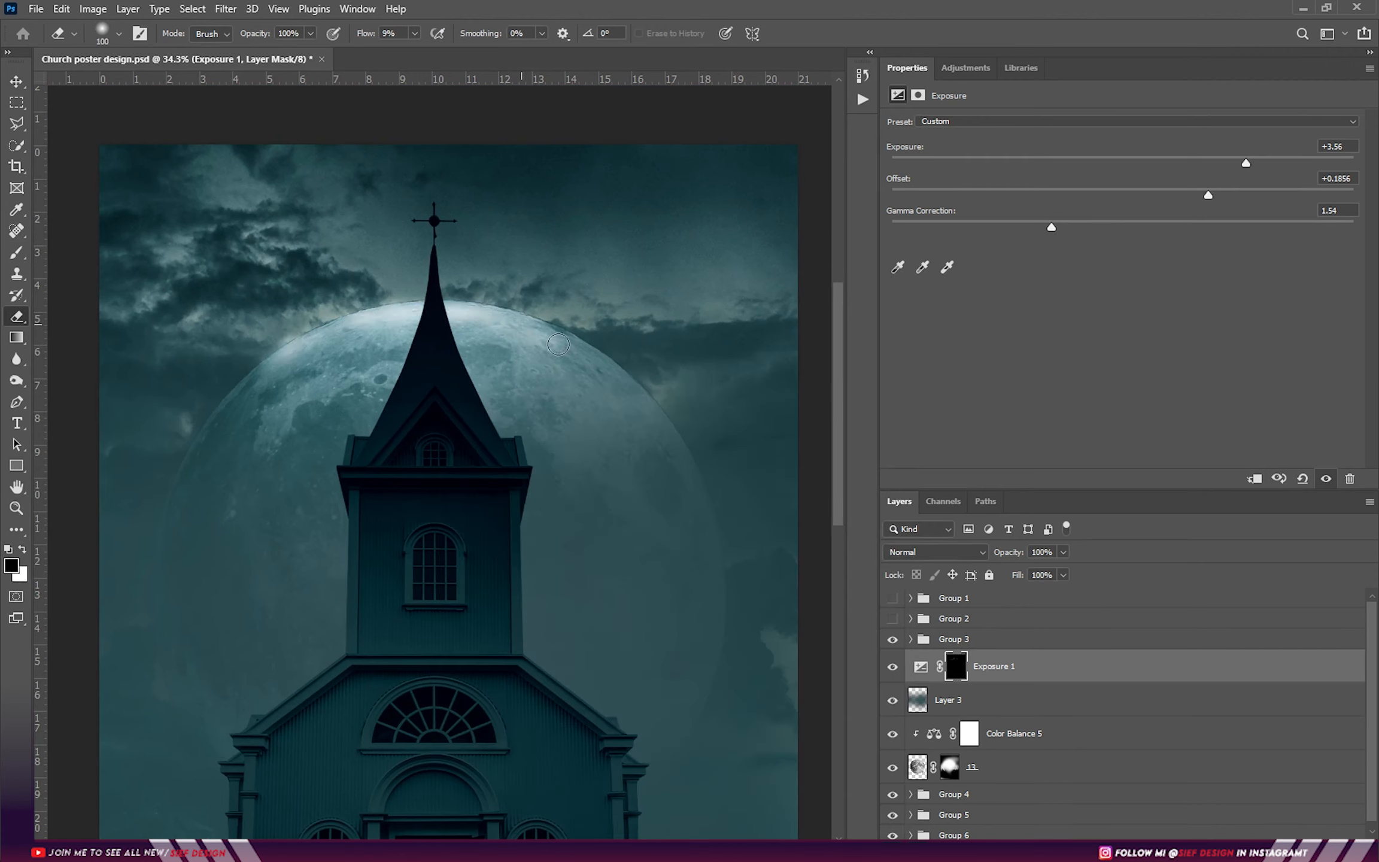
mouse_move(643, 389)
left_mouse_down()
mouse_move(314, 349)
mouse_move(639, 389)
mouse_move(258, 394)
mouse_move(642, 391)
left_mouse_up()
- Widen the bright glow over the moon's top and nearby clouds, enlarging the soft eraser to 1200 px
key("]")
key("]")
key("]")
key("]")
key("]")
key("]")
key("]")
mouse_move(646, 386)
left_mouse_down()
mouse_move(533, 329)
mouse_move(274, 375)
mouse_move(458, 314)
mouse_move(633, 377)
left_mouse_up()
key("]")
key("]")
key("]")
scroll(563, 372, "down", 3)
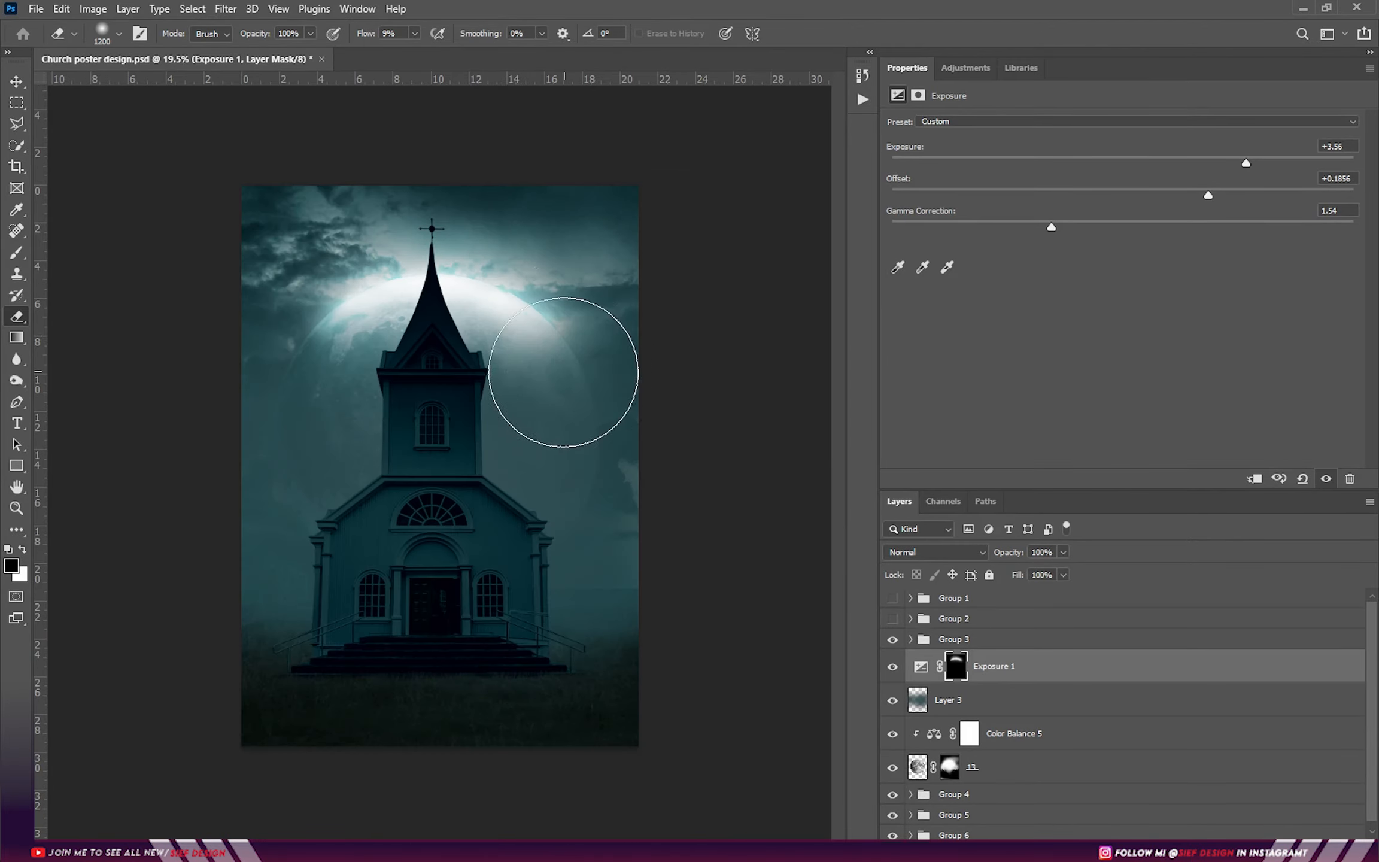
- Erase the Layer 3 haze from the upper part of the moon with a 1600 px soft eraser
key("]")
key("]")
key("]")
key("]")
scroll(683, 345, "up", 1)
left_click(1119, 700)
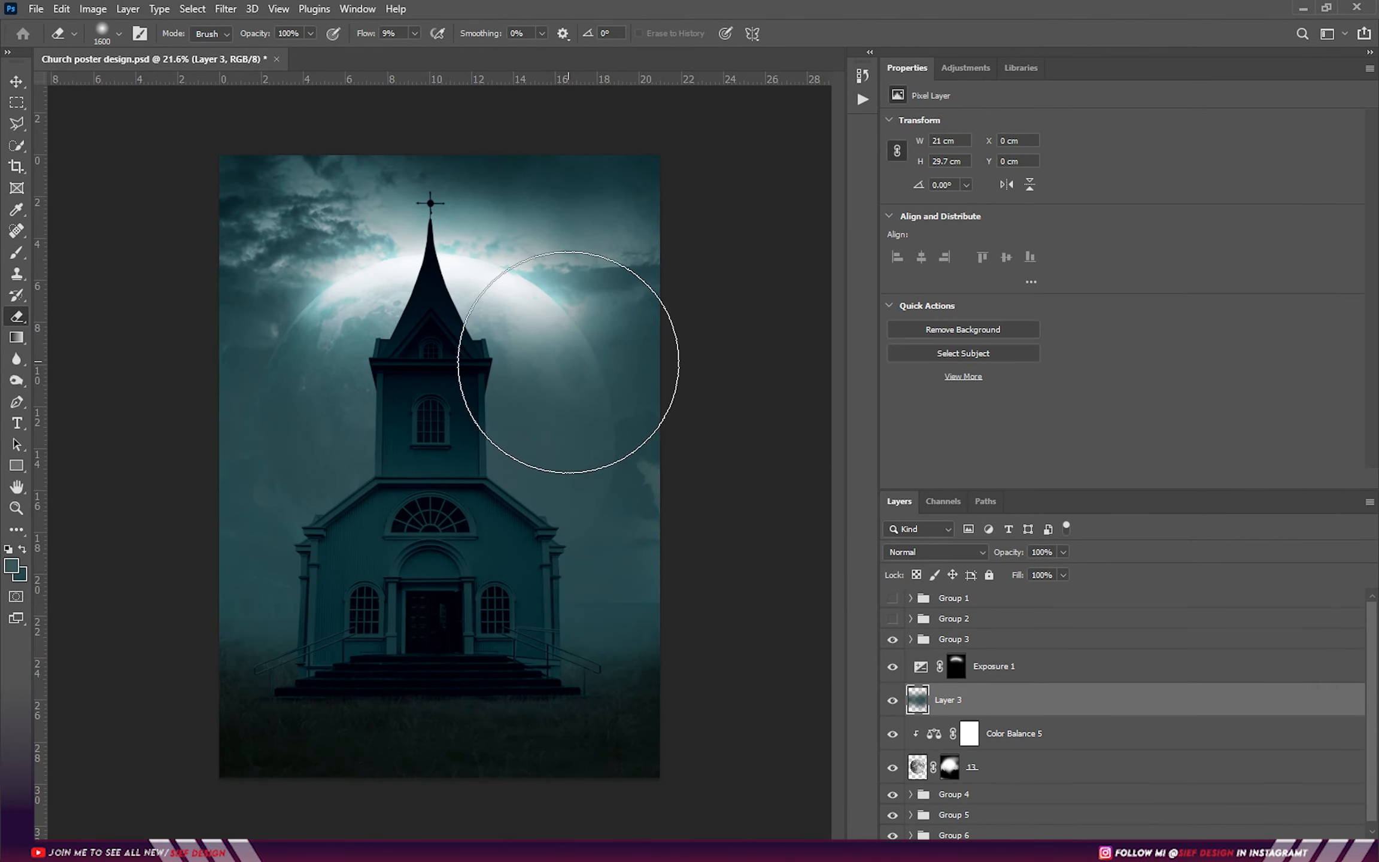
left_click_drag(480, 299, 425, 265)
- Add a bright cyan Solid Color fill above Exposure 1 and set its blend mode to Linear Dodge (Add)
left_click(1113, 667)
left_click(1287, 850)
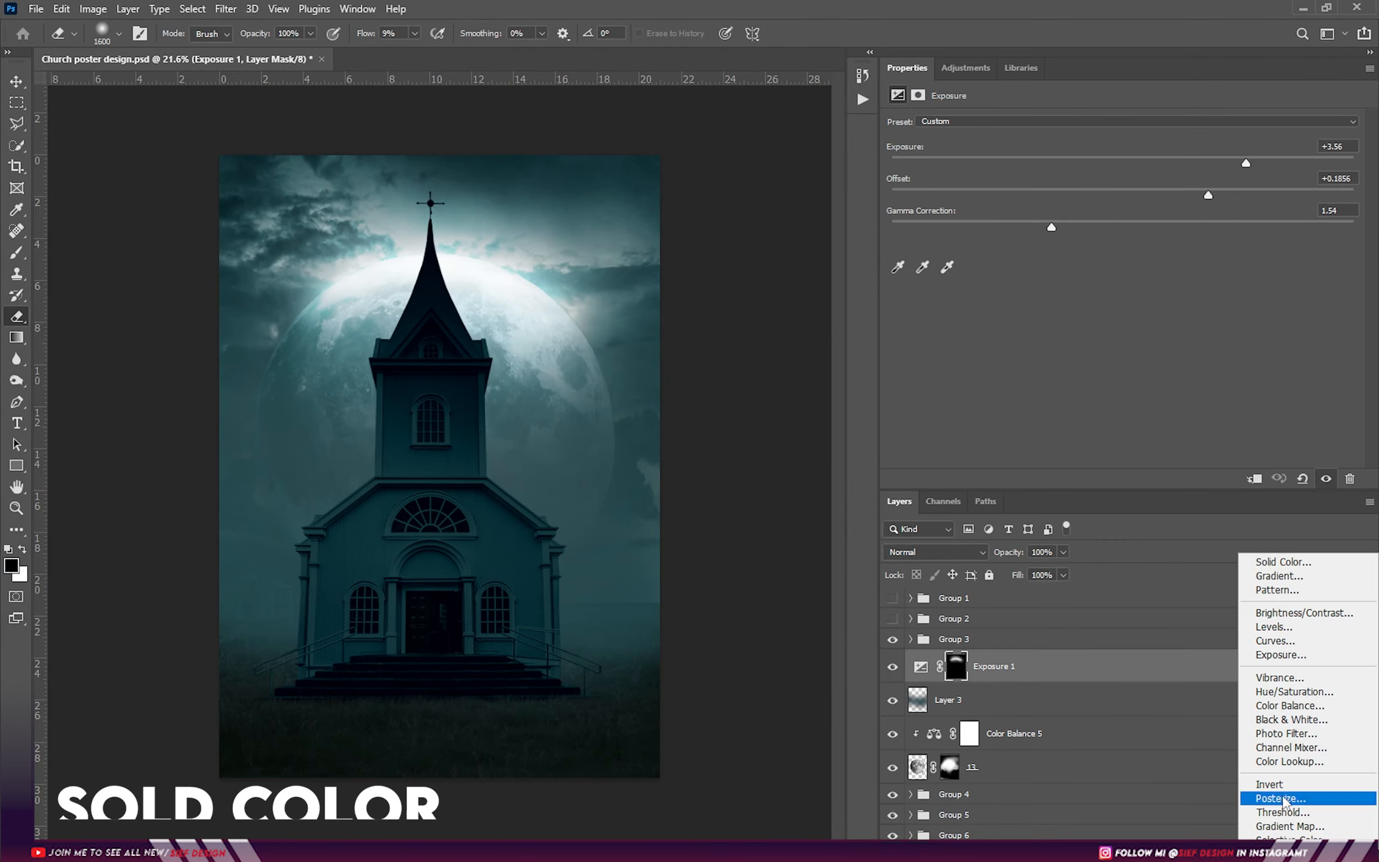
left_click(1285, 563)
left_click_drag(788, 463, 825, 306)
left_click(954, 307)
left_click(934, 552)
left_click(922, 821)
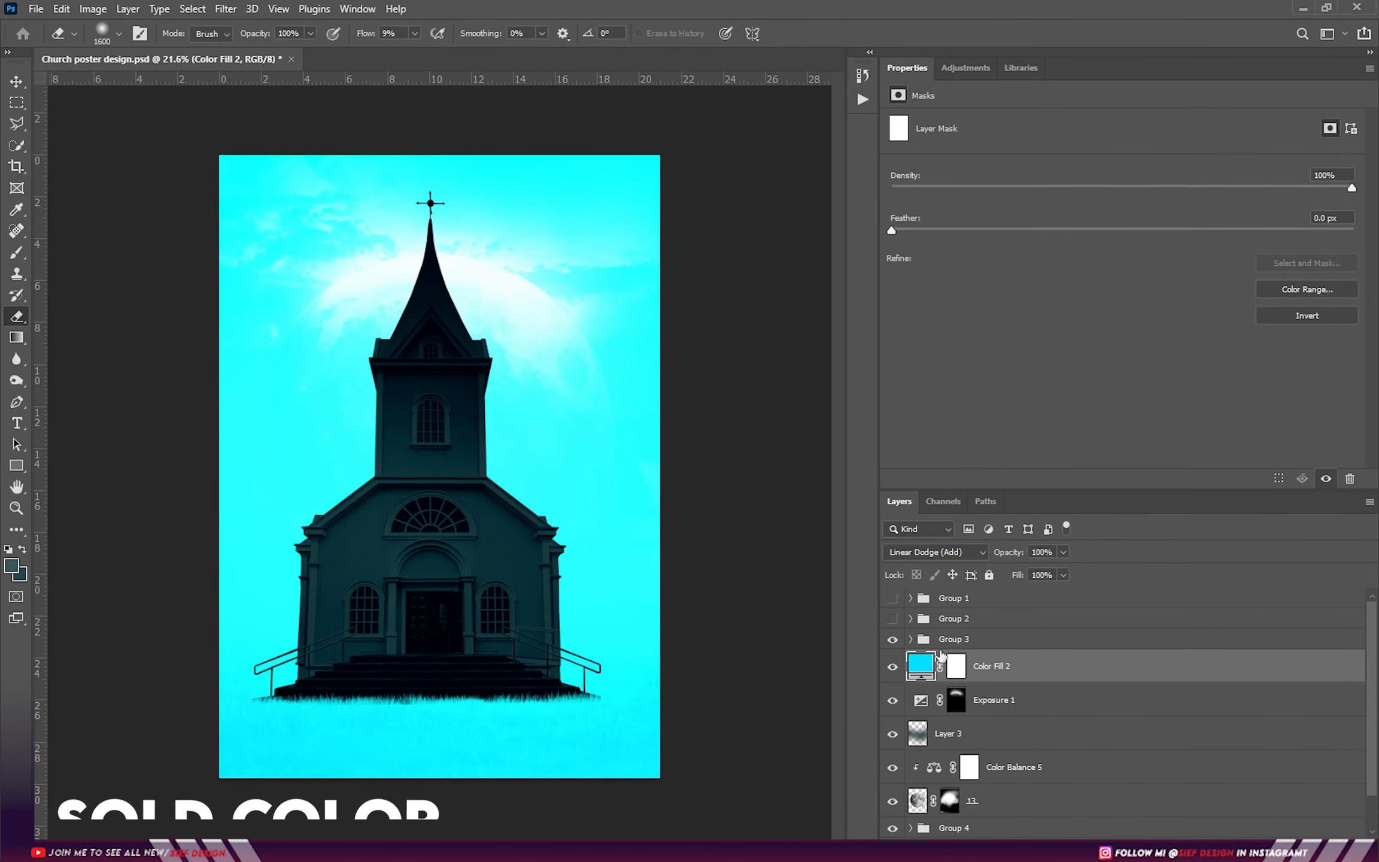
- Invert the cyan fill's mask and paint a cyan glow along the moon's upper rim with a 200 px soft brush
left_click(956, 666)
key("ctrl+i")
key("b")
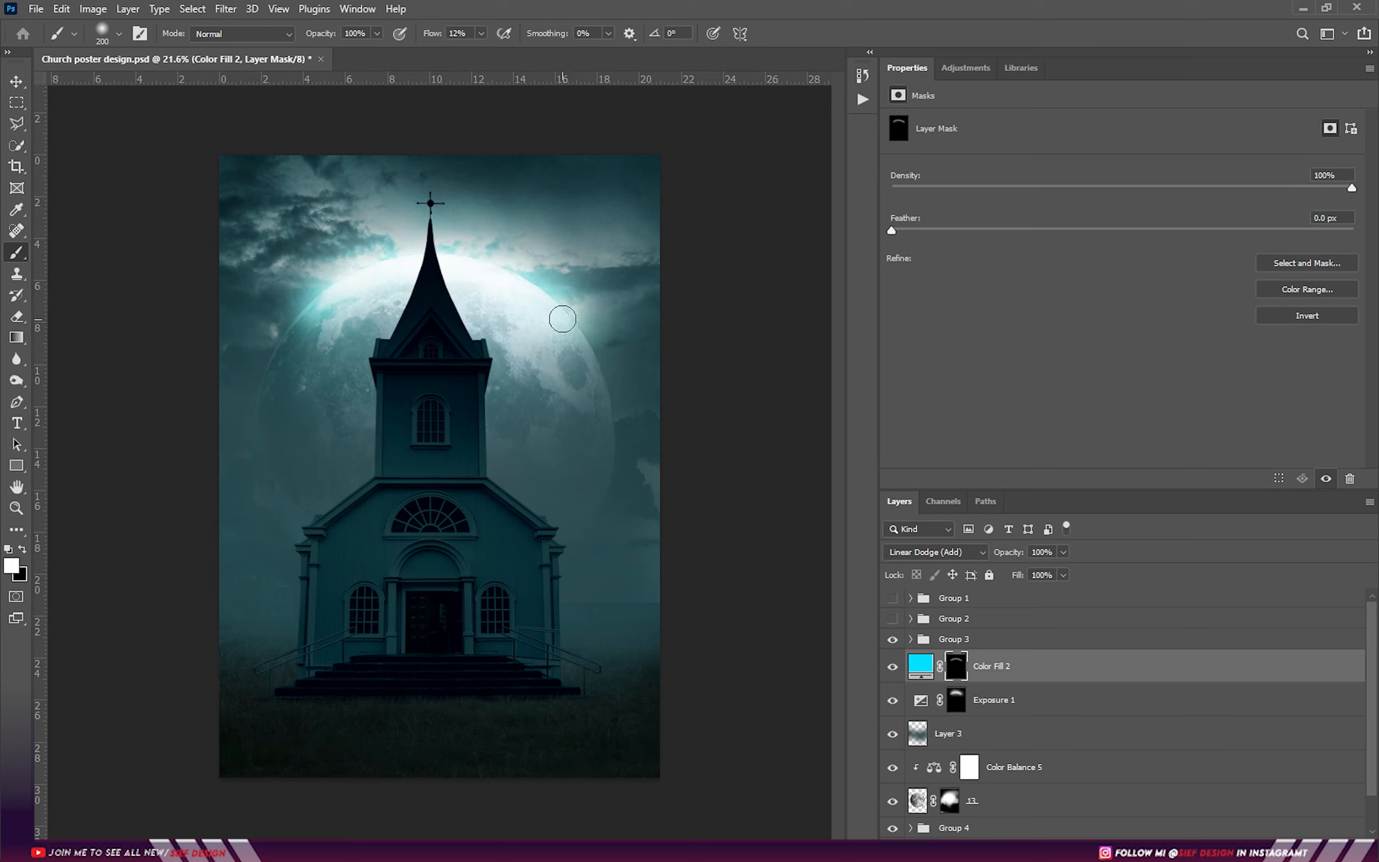
mouse_move(316, 305)
left_mouse_down()
mouse_move(411, 281)
mouse_move(618, 336)
left_mouse_up()
- Spread the cyan glow over the moon's top and surrounding clouds with the soft brush enlarged beyond 1300 px
key("bracketright")
key("bracketright")
key("bracketright")
key("bracketright")
key("bracketright")
key("bracketright")
key("bracketright")
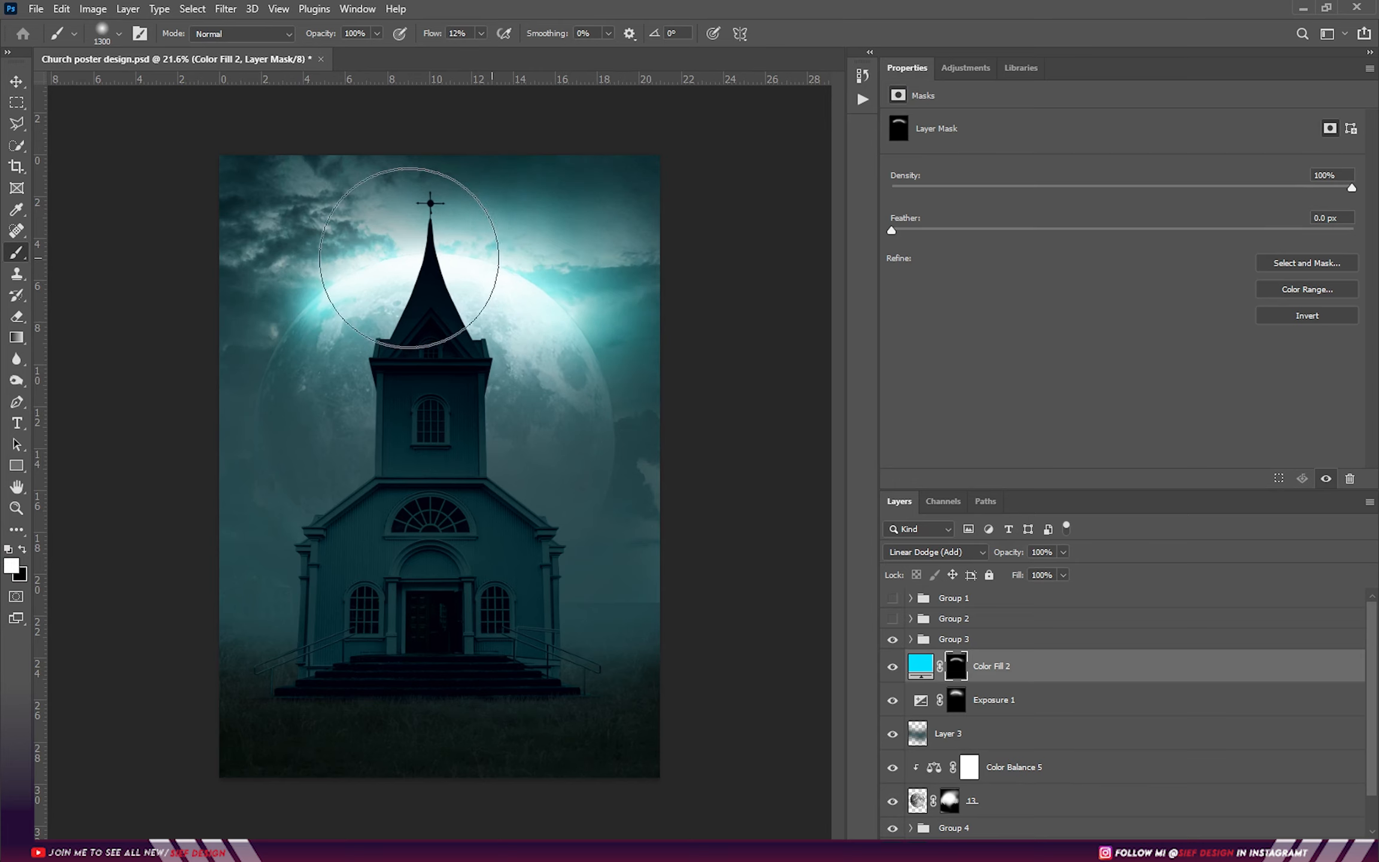
key("bracketright")
key("bracketright")
key("bracketright")
mouse_move(311, 292)
left_mouse_down()
mouse_move(483, 246)
mouse_move(658, 344)
left_mouse_up()
scroll(635, 286, "down", 3)
key("x")
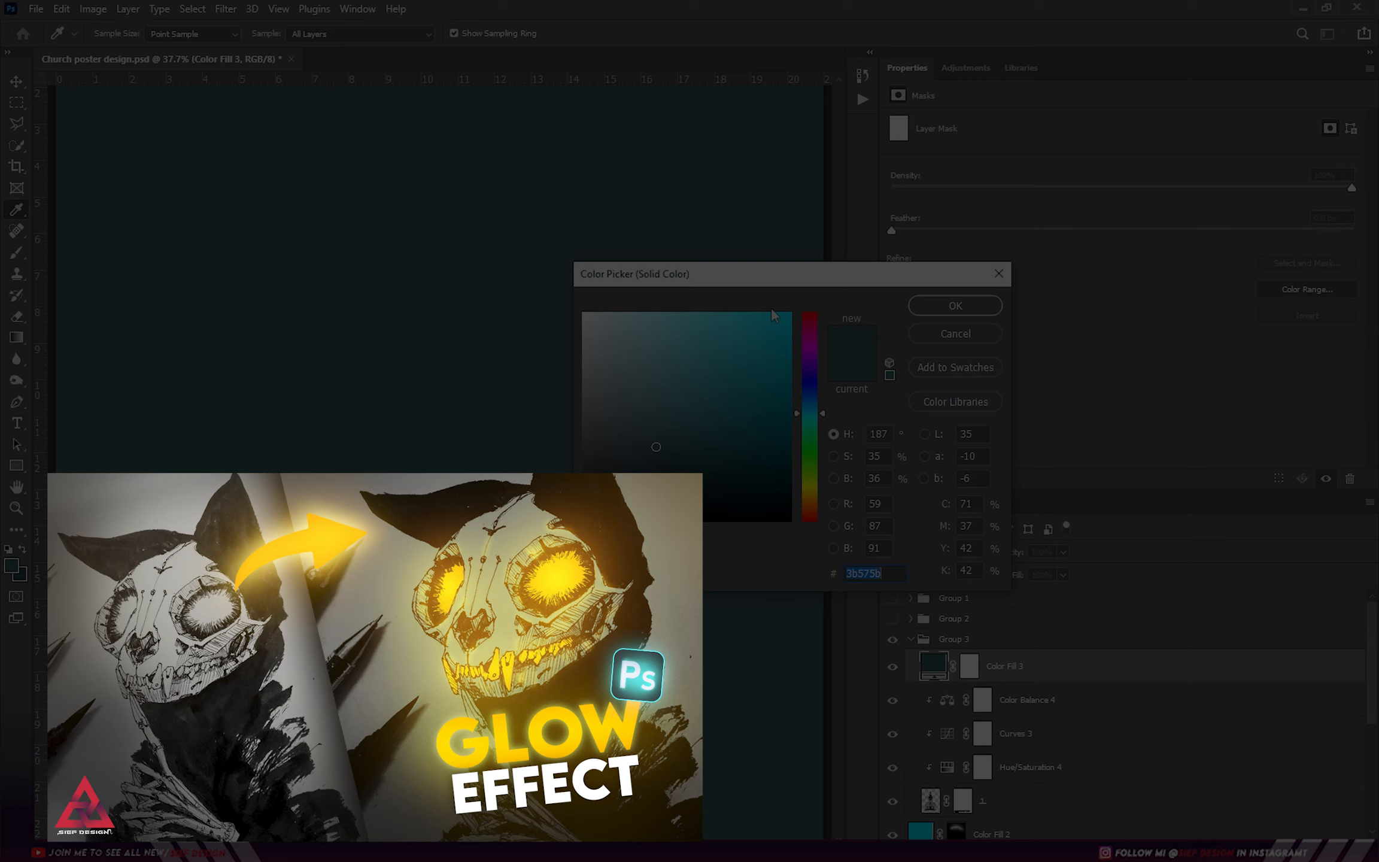
- Set the Solid Color fill above the church adjustments in Group 3 to #0bb2f8, blended as Linear Dodge (Add)
type("f20202")
left_click(814, 407)
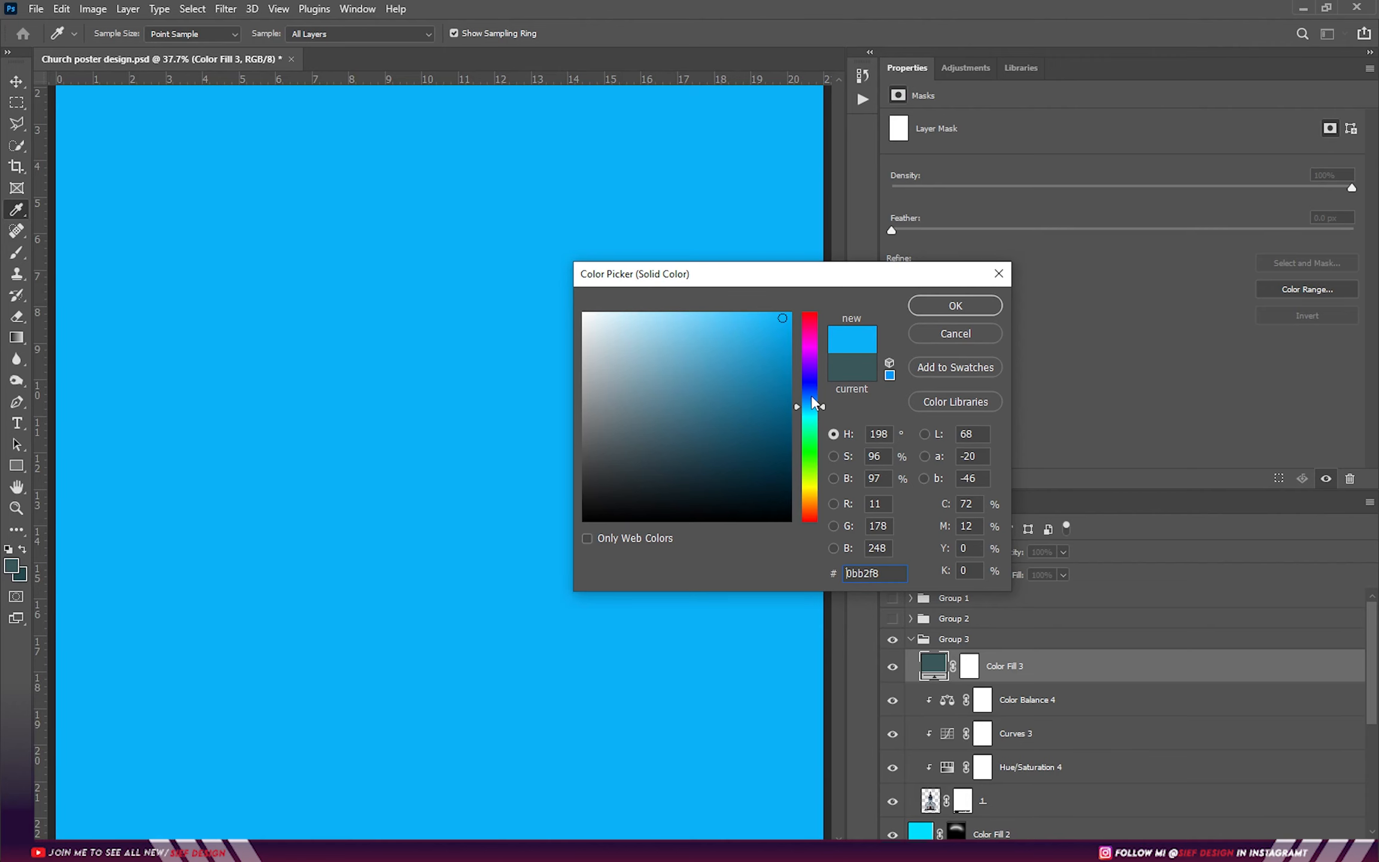
left_click(955, 305)
key("v")
left_click(941, 551)
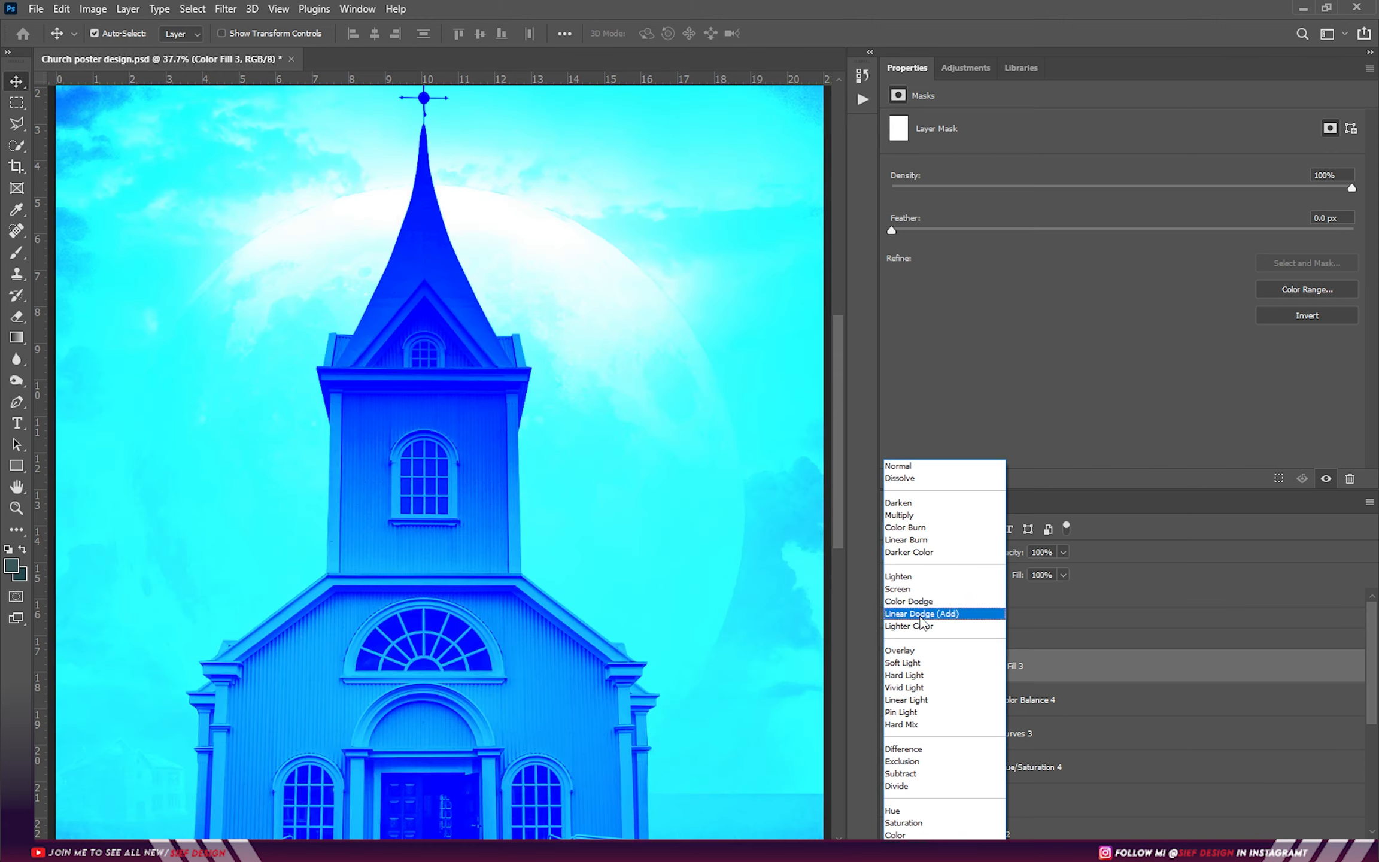
left_click(921, 617)
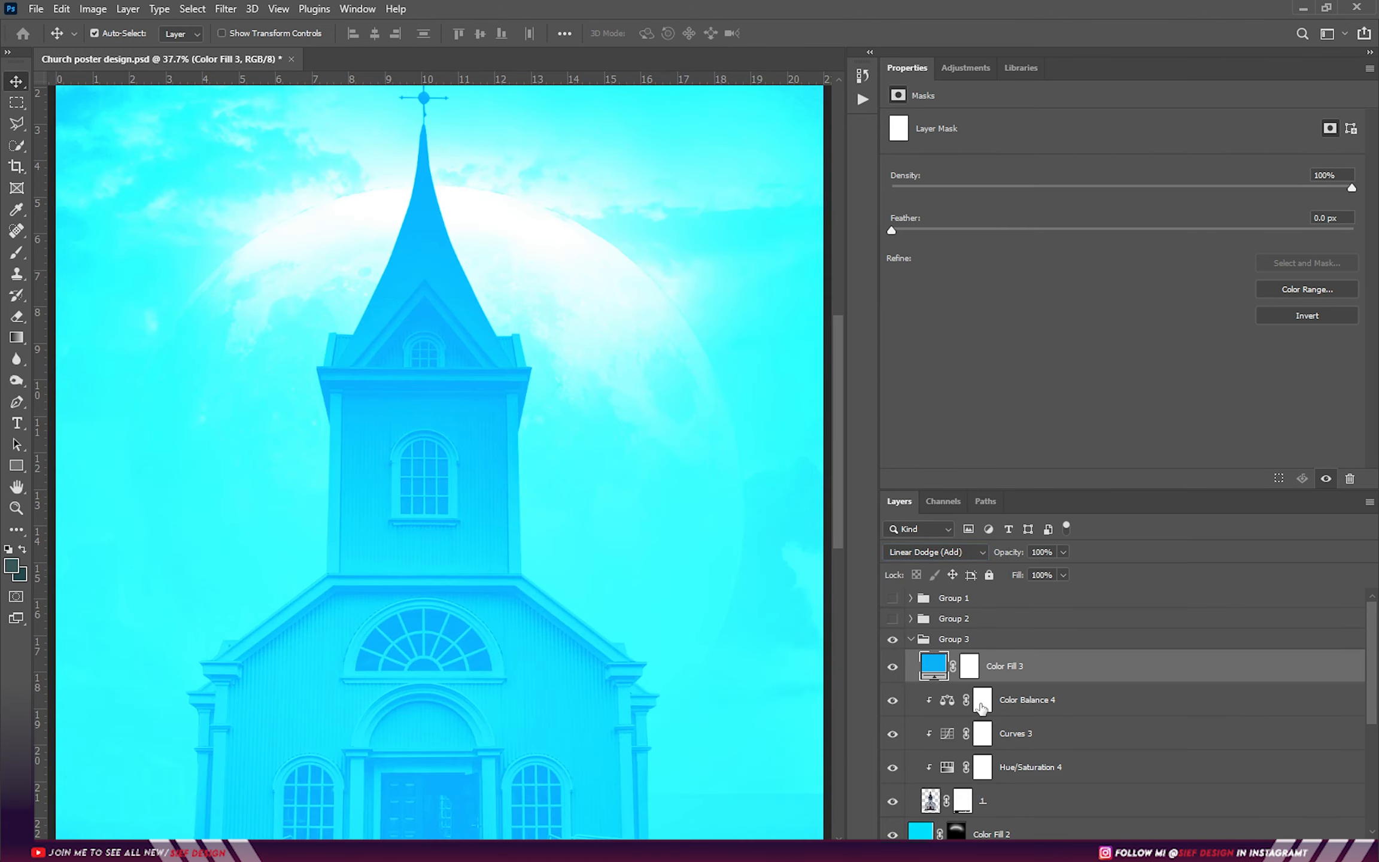
- Invert the blue fill's mask and clip the fill to the church layer, with the soft eraser reduced for rim work
key("ctrl+i")
key("e")
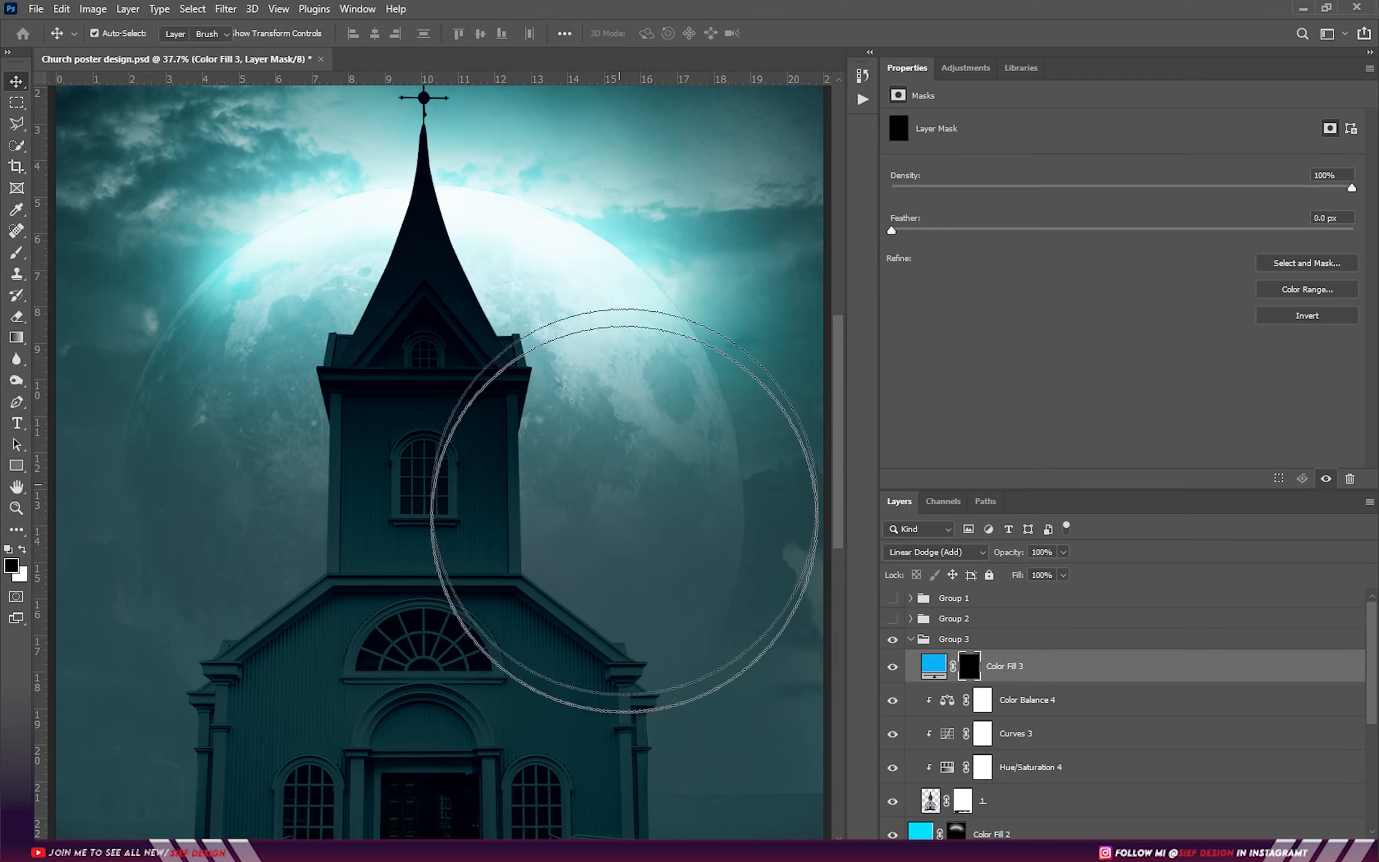
scroll(582, 185, "up", 3)
mouse_move(480, 444)
left_mouse_down()
mouse_move(483, 471)
mouse_move(614, 672)
left_mouse_up()
key("bracketleft")
key("bracketleft")
key("bracketleft")
key("bracketleft")
key("bracketleft")
key("bracketleft")
key("bracketleft")
key("bracketleft")
key("bracketleft")
key("bracketleft")
key("bracketleft")
key("bracketleft")
key("bracketleft")
key("bracketleft")
key("bracketleft")
key("bracketleft")
key("bracketleft")
key("bracketleft")
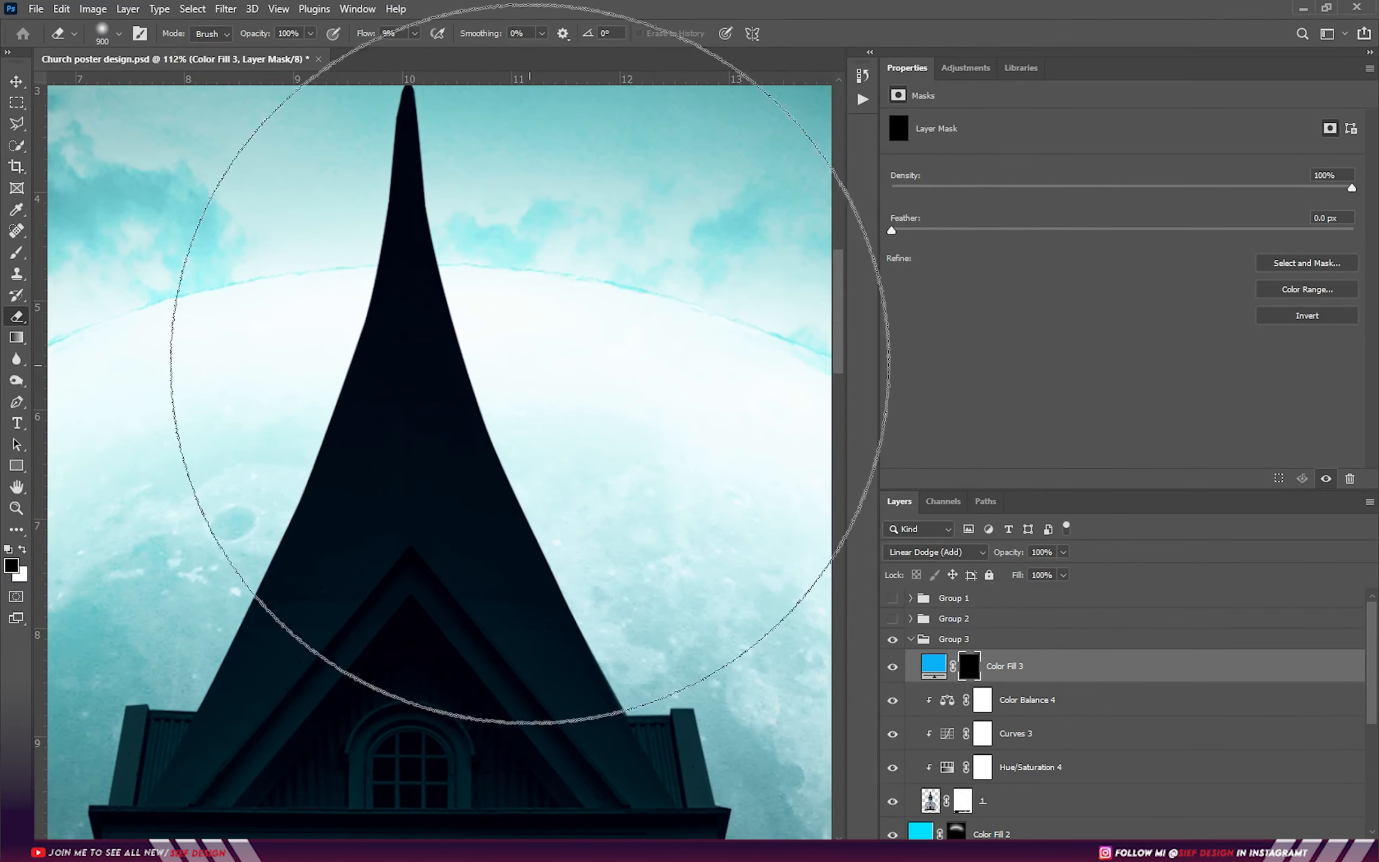
key("ctrl+alt+g")
- Reveal a blue rim light along both edges of the church spire with a 125 px soft eraser on the mask
left_click_drag(483, 320, 568, 650)
mouse_move(696, 646)
left_mouse_down()
mouse_move(585, 467)
mouse_move(556, 198)
left_mouse_up()
scroll(612, 576, "down", 4)
key("x")
scroll(538, 279, "up", 4)
left_click_drag(473, 299, 299, 718)
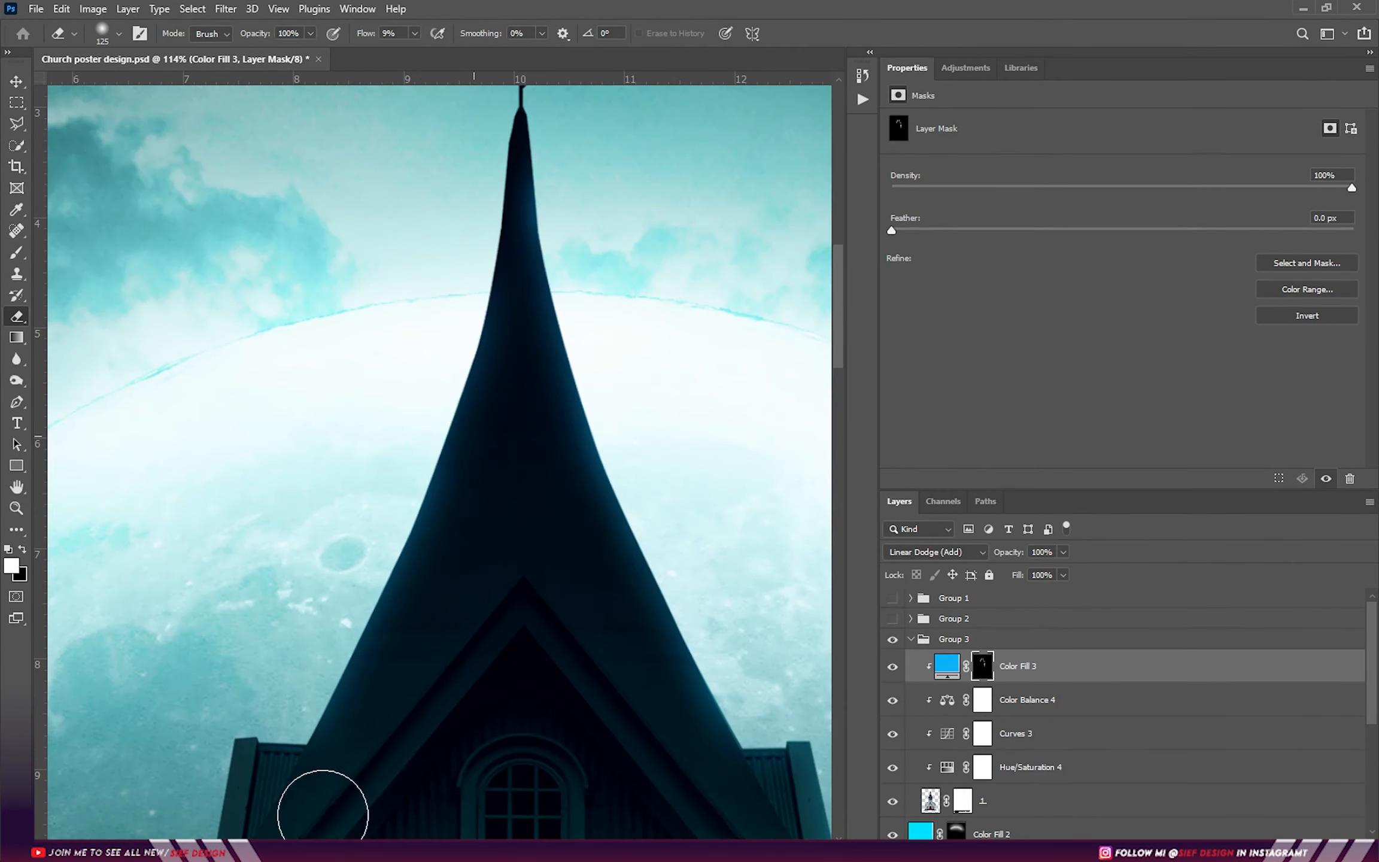
left_click_drag(323, 803, 531, 176)
left_click_drag(440, 252, 434, 425)
- Continue the blue rim light down the eaves and outer edges of the church tower
scroll(574, 395, "down", 4)
left_click_drag(622, 296, 589, 413)
key("x")
scroll(365, 476, "down", 4)
scroll(444, 339, "up", 7)
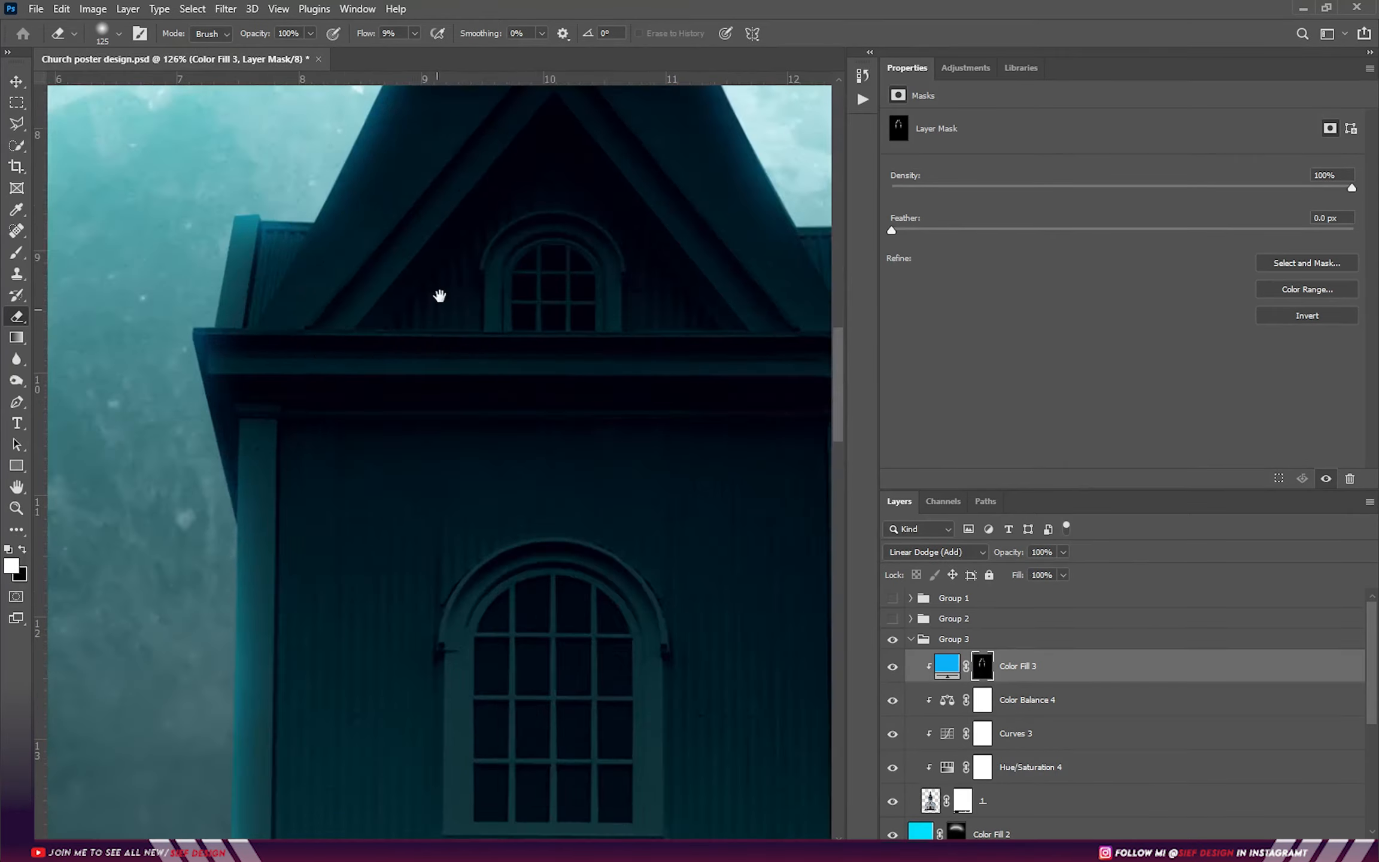
left_click_drag(440, 296, 383, 748)
- Add an Exposure adjustment above Color Fill 3 with Exposure +9.91, Offset +0.4059 and Gamma Correction 4.01, and invert its mask
scroll(443, 359, "up", 4)
key("v")
left_click(967, 69)
left_click(984, 105)
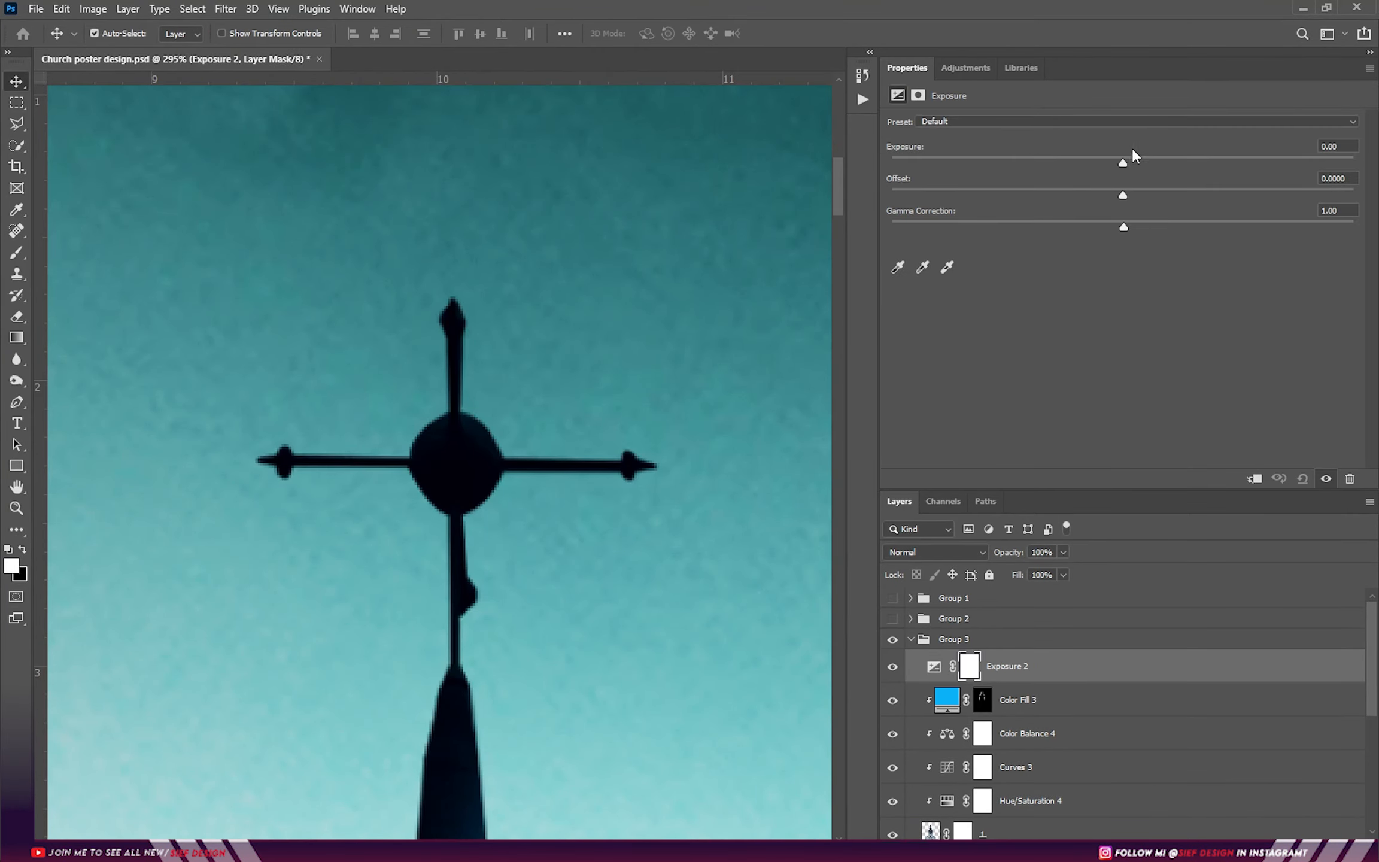
left_click_drag(1159, 167, 1295, 168)
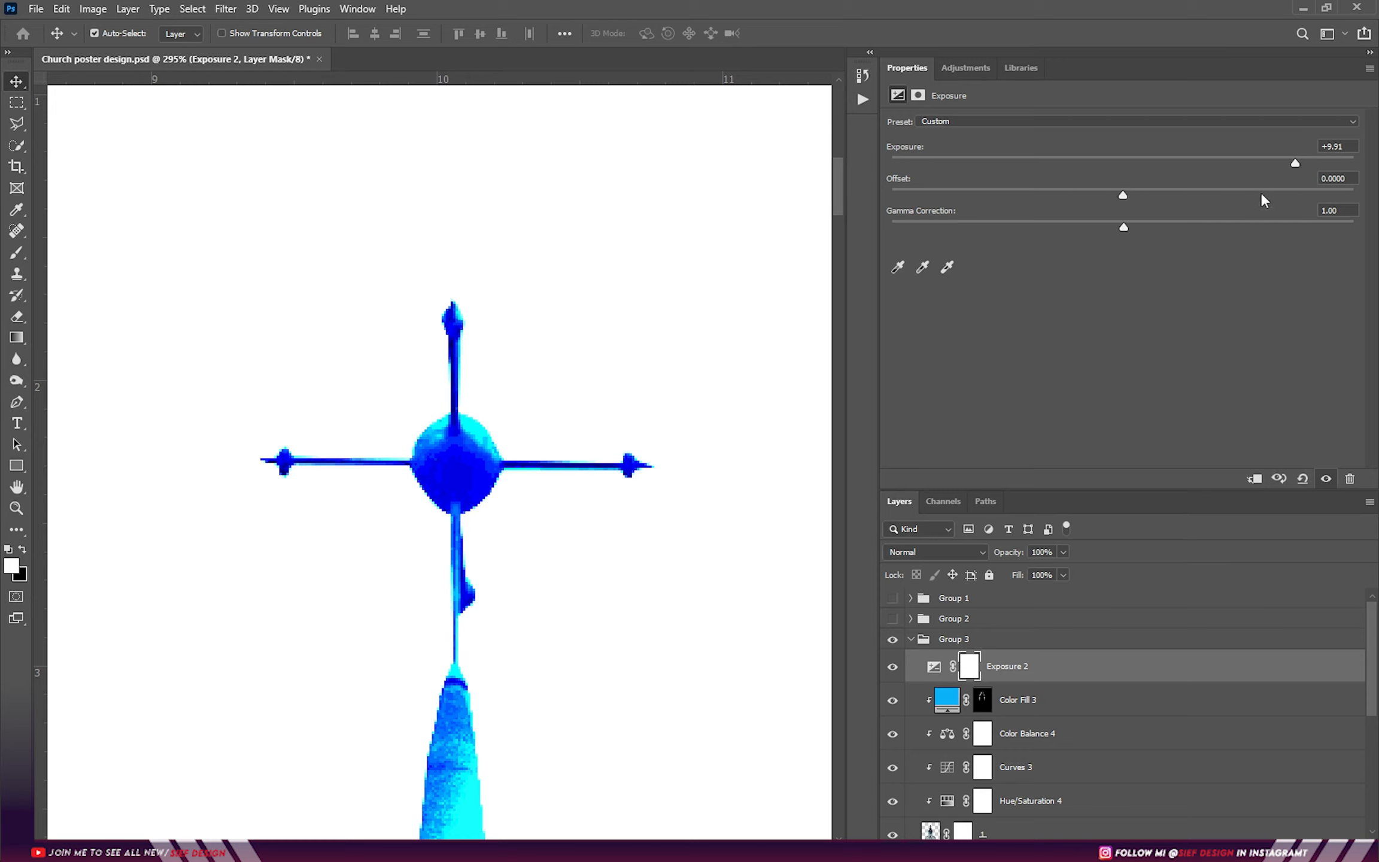
left_click_drag(1125, 227, 954, 230)
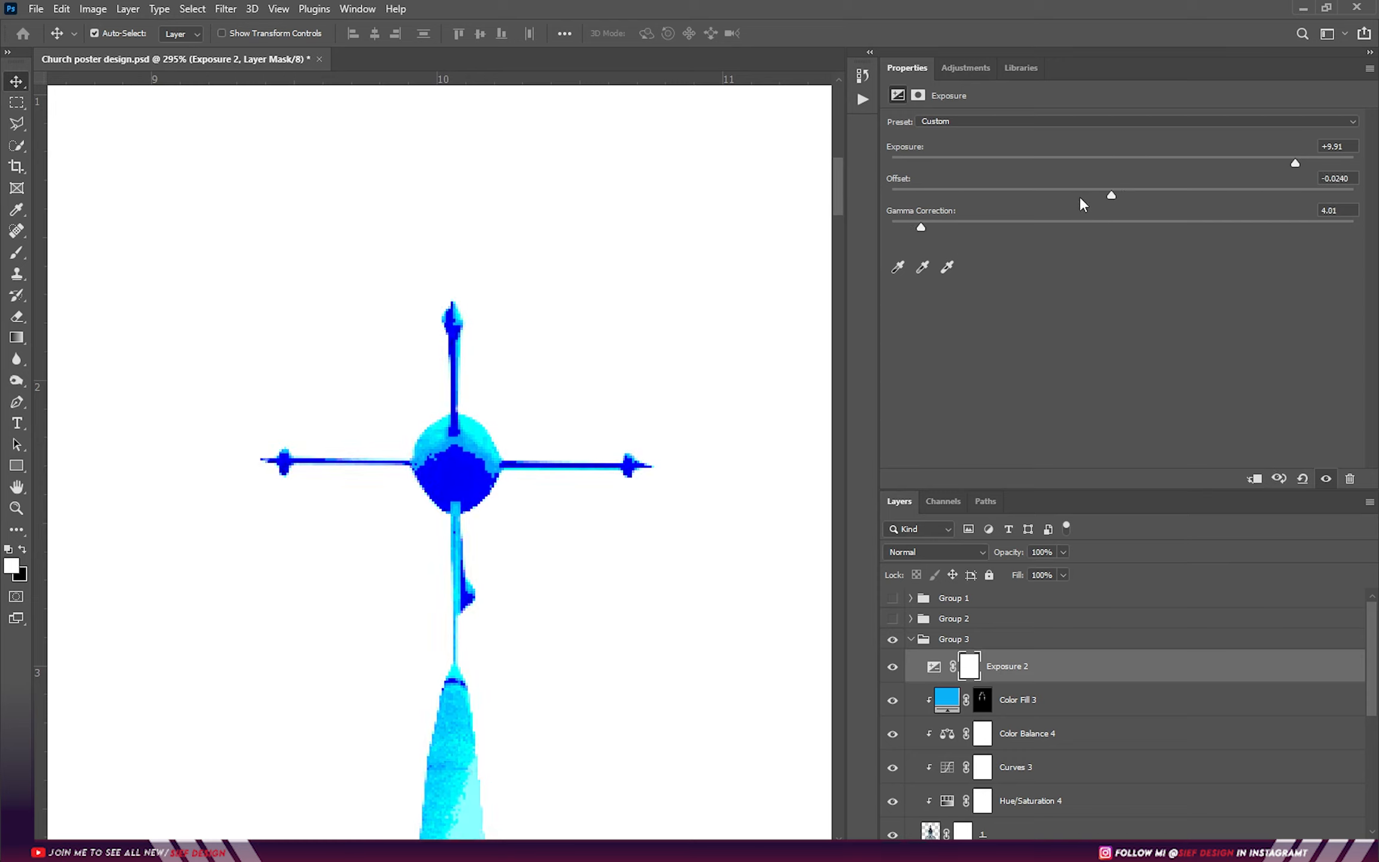
left_click_drag(1079, 196, 1283, 181)
key("ctrl+i")
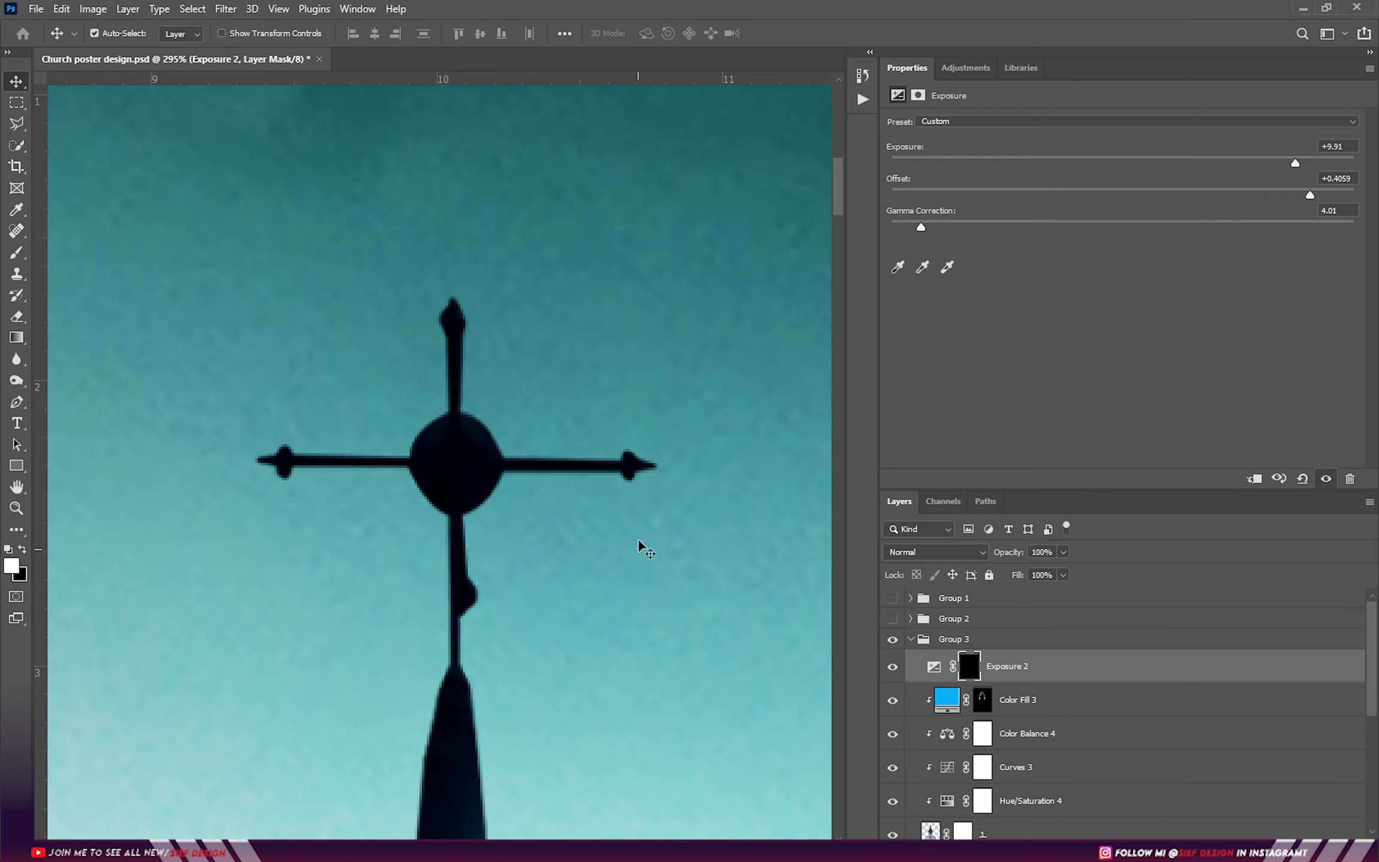
- Dab a bright spot on the right tip of the spire's cross with a soft eraser of 20 px, then 60 px
key("e")
key("bracketright")
key("bracketright")
left_click(632, 464)
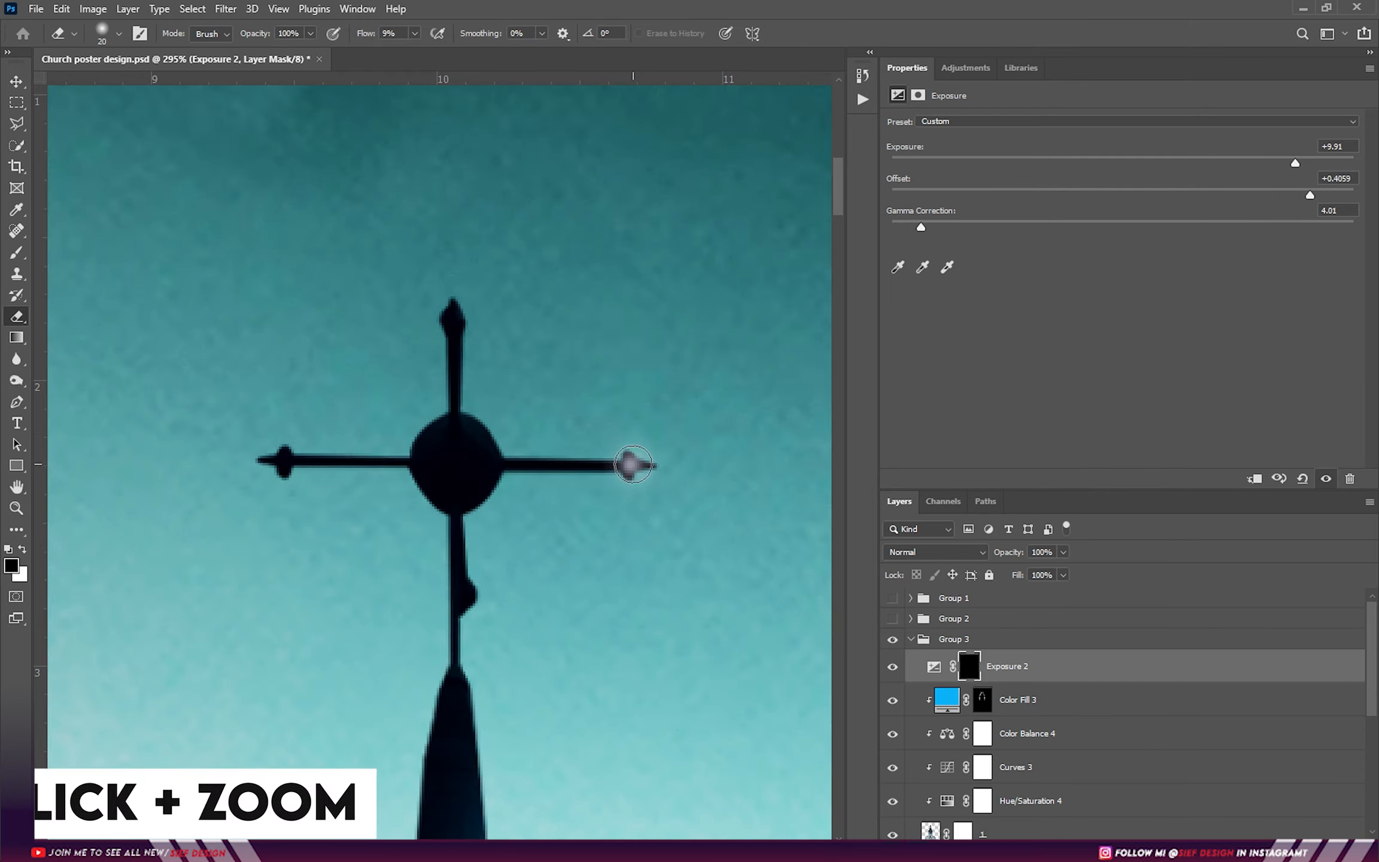
key("bracketright")
key("bracketright")
key("bracketright")
key("bracketright")
left_click(630, 462)
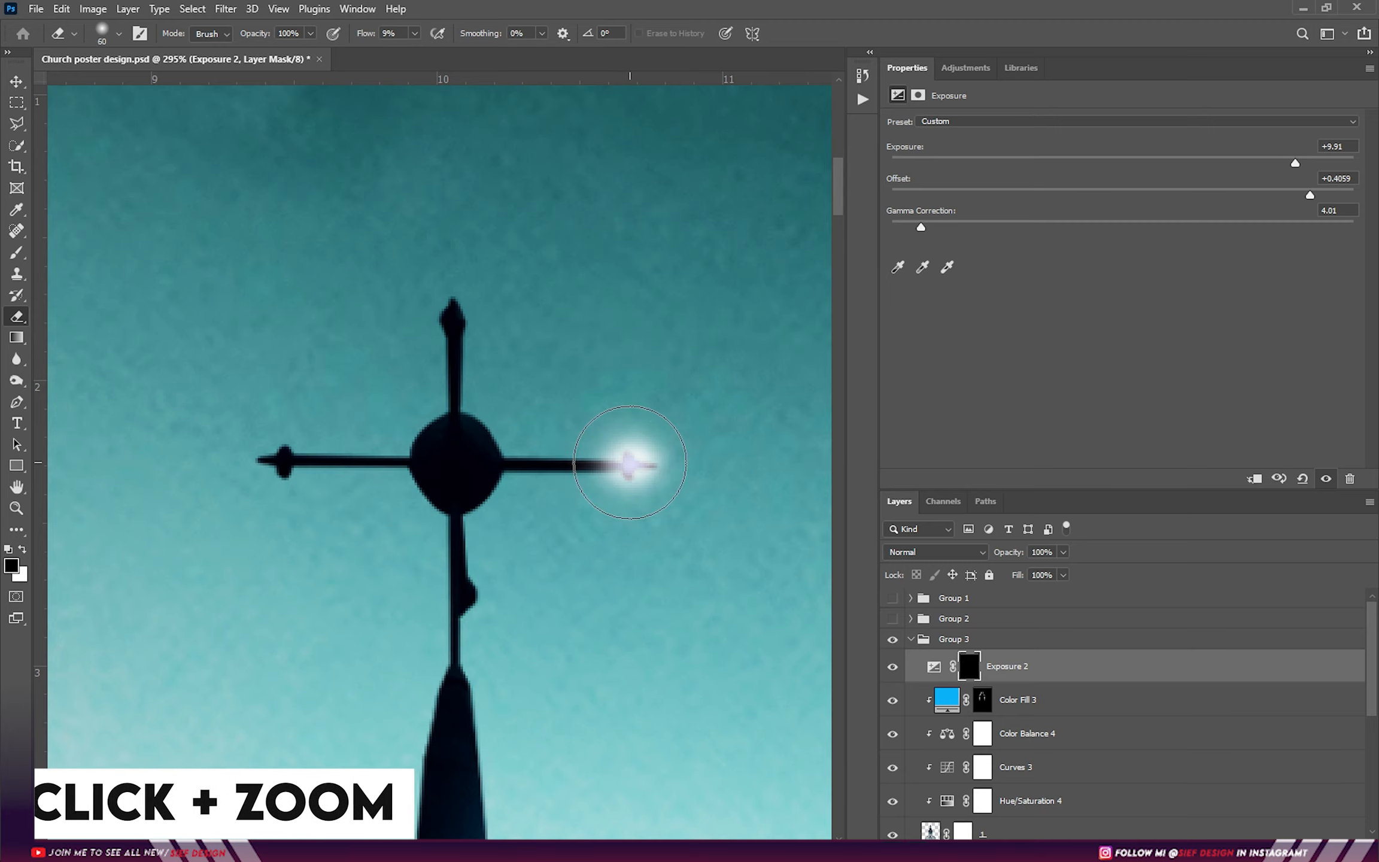
- Build up the glow on the cross's right tip with repeated dabs, enlarging the soft eraser to 200 px
key("bracketright")
key("bracketright")
key("bracketright")
left_click(630, 462)
key("bracketright")
left_click(631, 462)
key("bracketright")
key("bracketright")
key("bracketright")
left_click(630, 462)
left_click(630, 462)
key("bracketright")
left_click(630, 462)
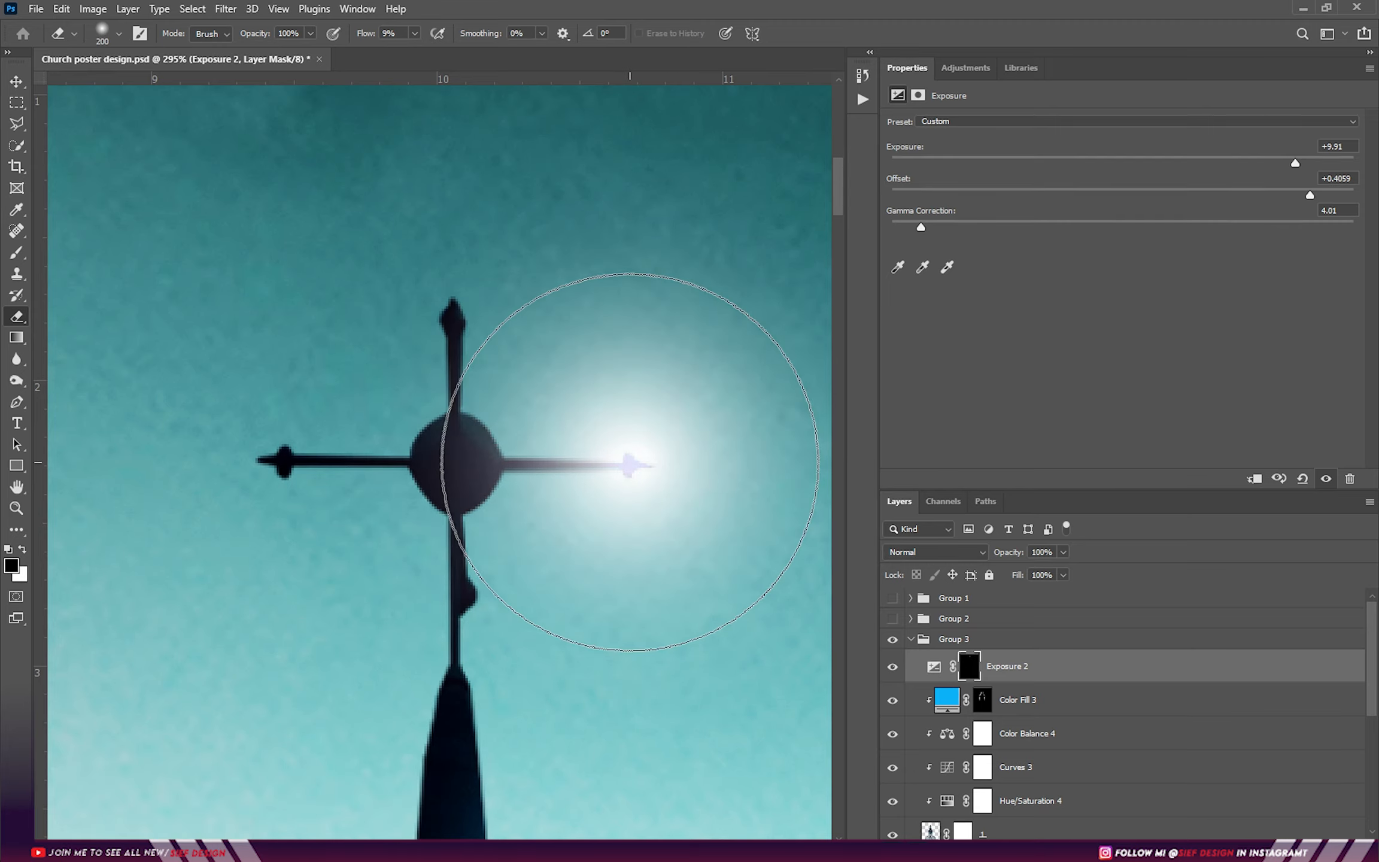
- Extend the glow around the cross's right tip with single dabs of the soft eraser, enlarged up to 600 px
key("bracketright")
key("bracketright")
left_click(630, 462)
key("bracketright")
key("bracketright")
key("bracketright")
left_click(631, 463)
scroll(630, 462, "down", 7)
left_click(631, 462)
key("bracketleft")
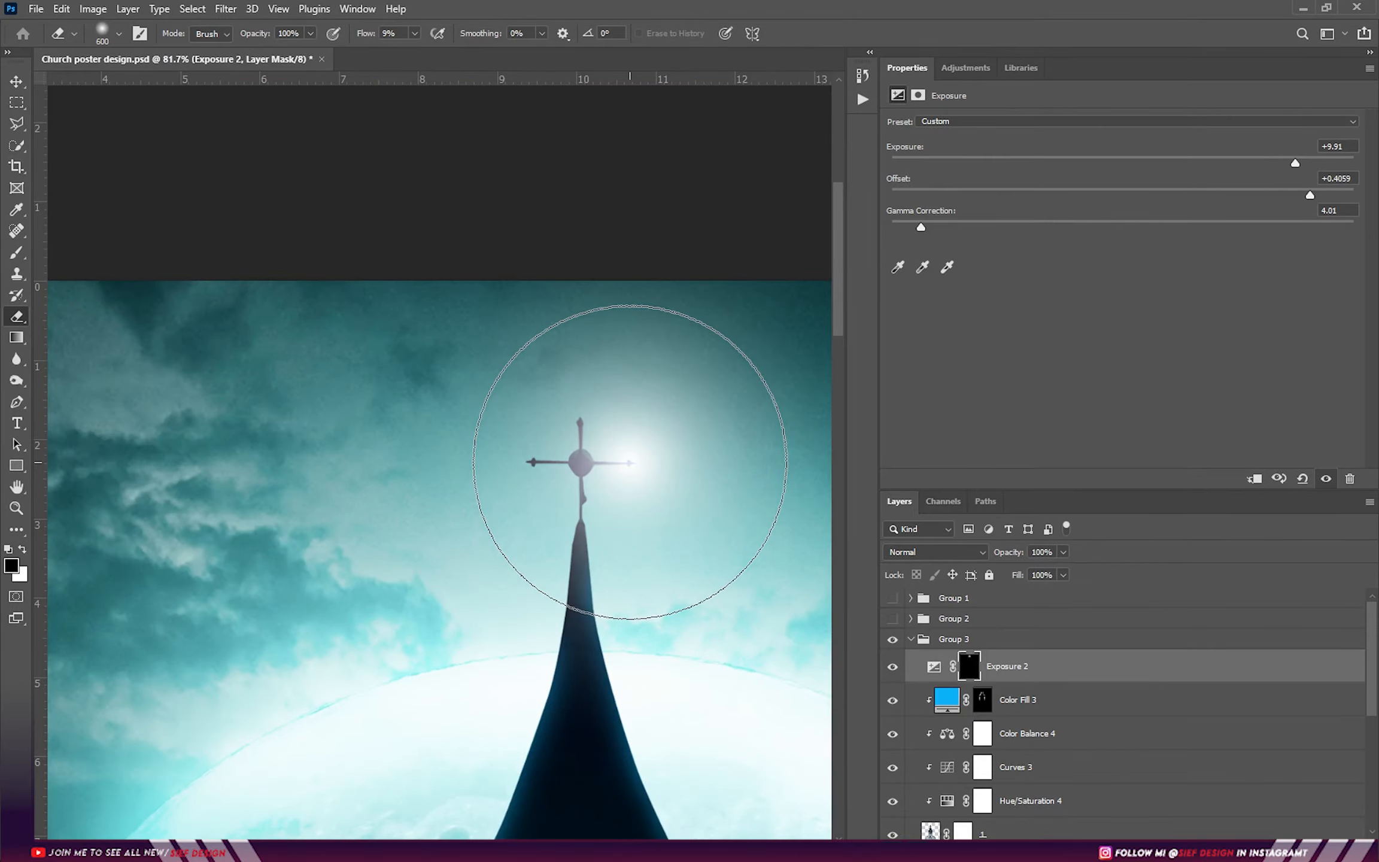
left_click(630, 462)
- Spread a wide, faint halo over the sky around the spire's cross, enlarging the soft eraser to 1300 px
key("bracketleft")
key("bracketleft")
key("bracketright")
key("bracketright")
key("bracketright")
key("bracketright")
key("bracketright")
key("bracketright")
key("bracketright")
key("bracketright")
key("bracketright")
key("bracketright")
key("bracketright")
key("bracketright")
key("bracketright")
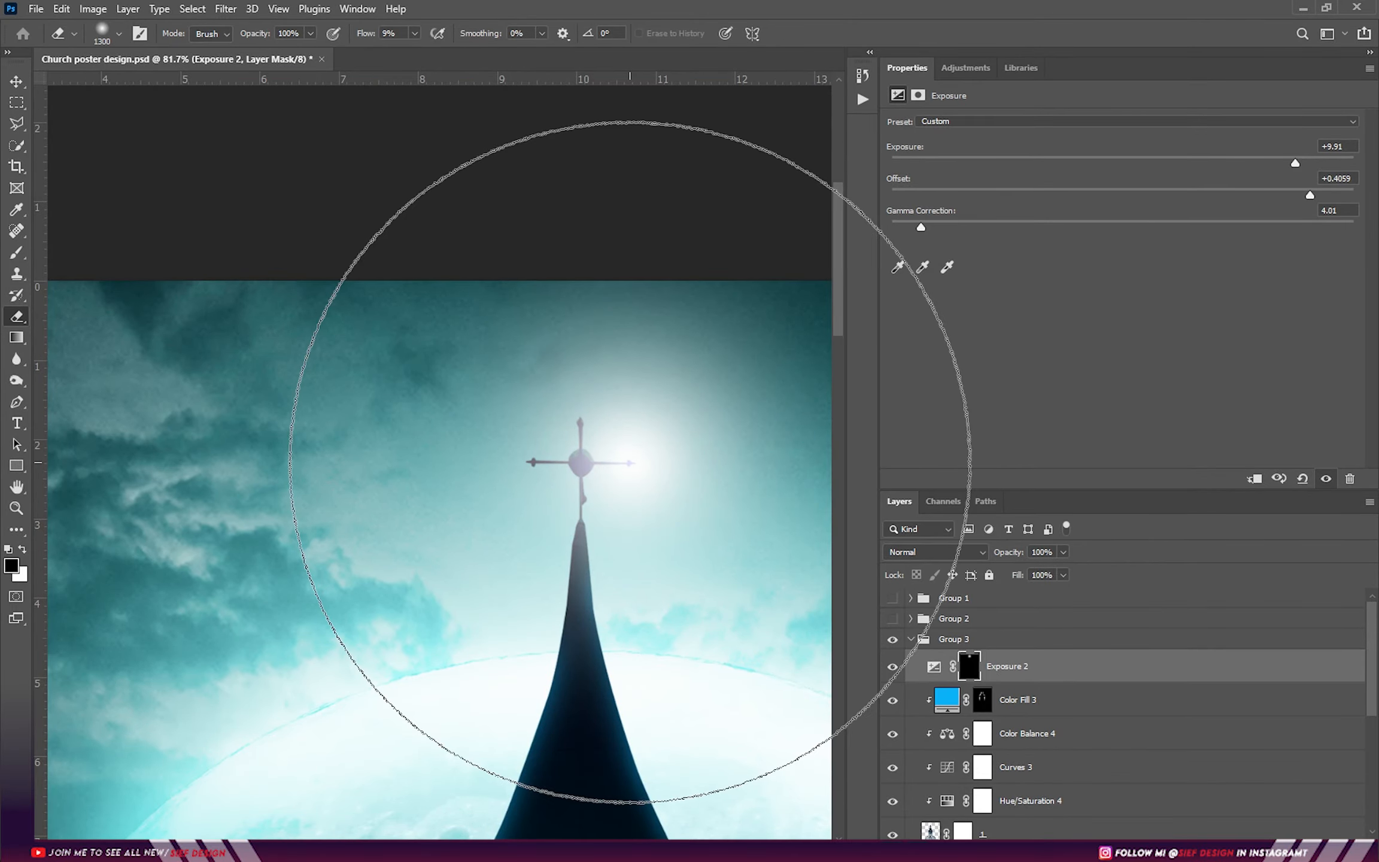
scroll(630, 462, "down", 5)
scroll(461, 288, "up", 7)
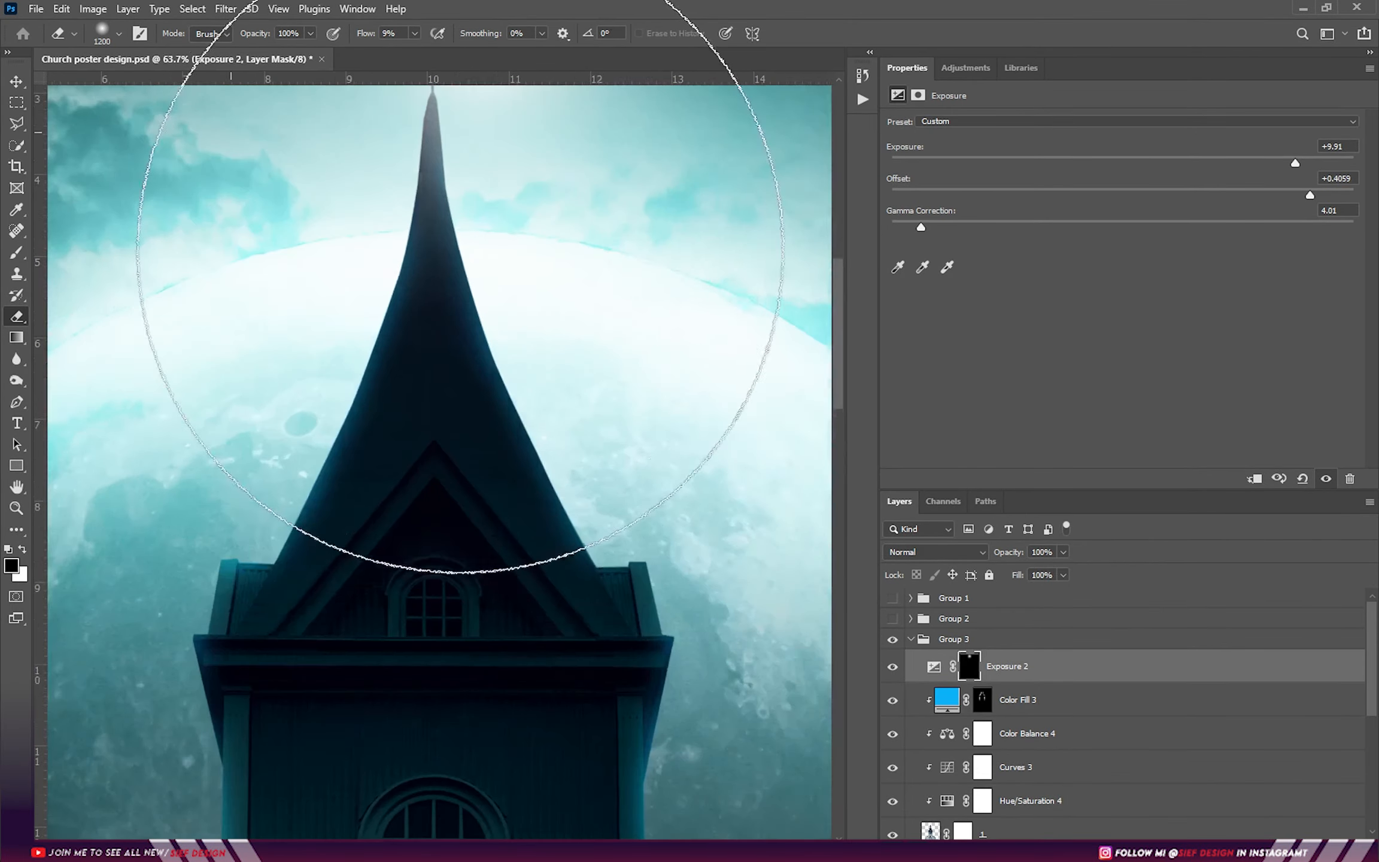
key("v")
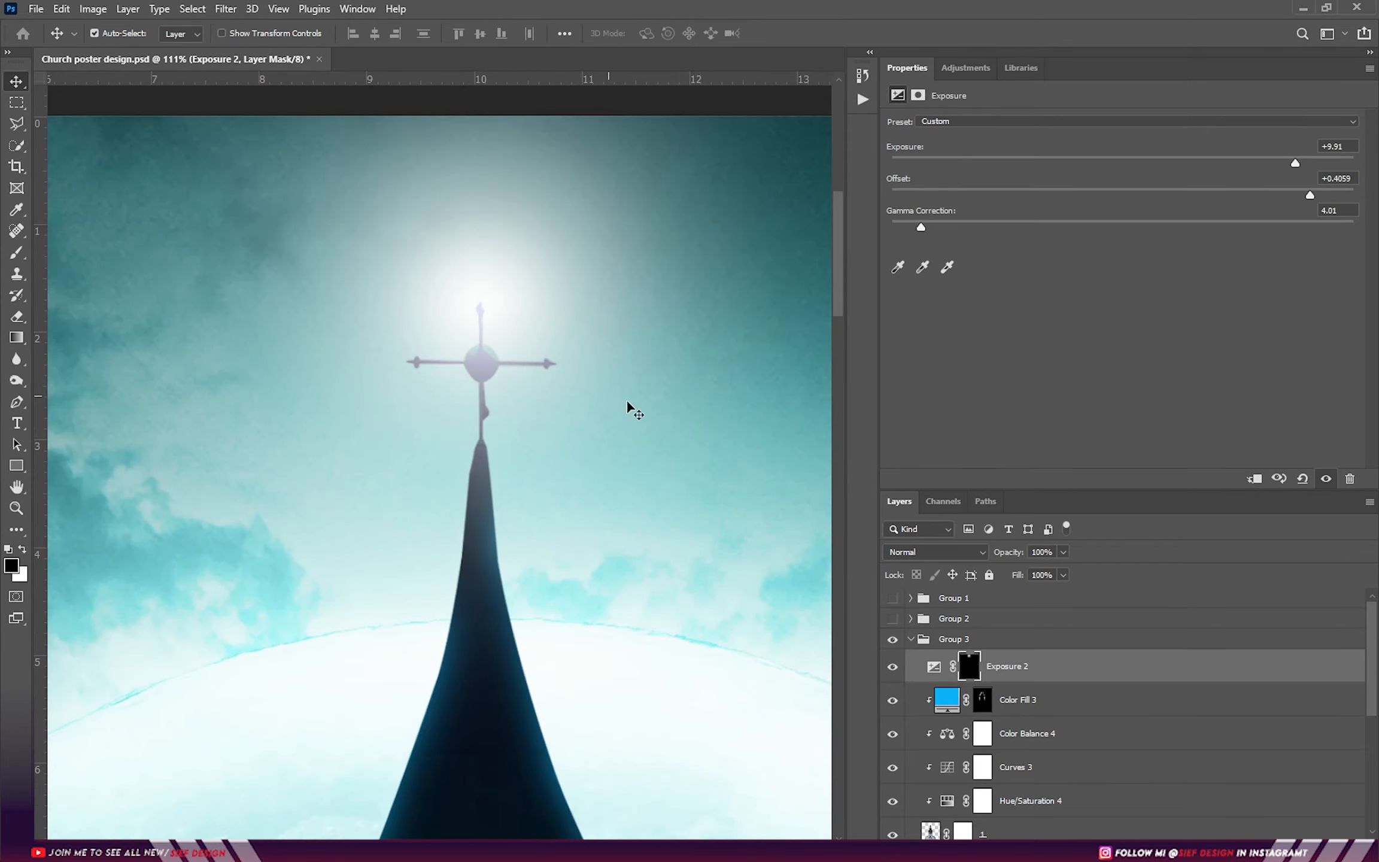
- Add an orange solid color fill layer above Exposure 2 and turn its mask black
scroll(634, 413, "down", 5)
scroll(370, 671, "up", 6)
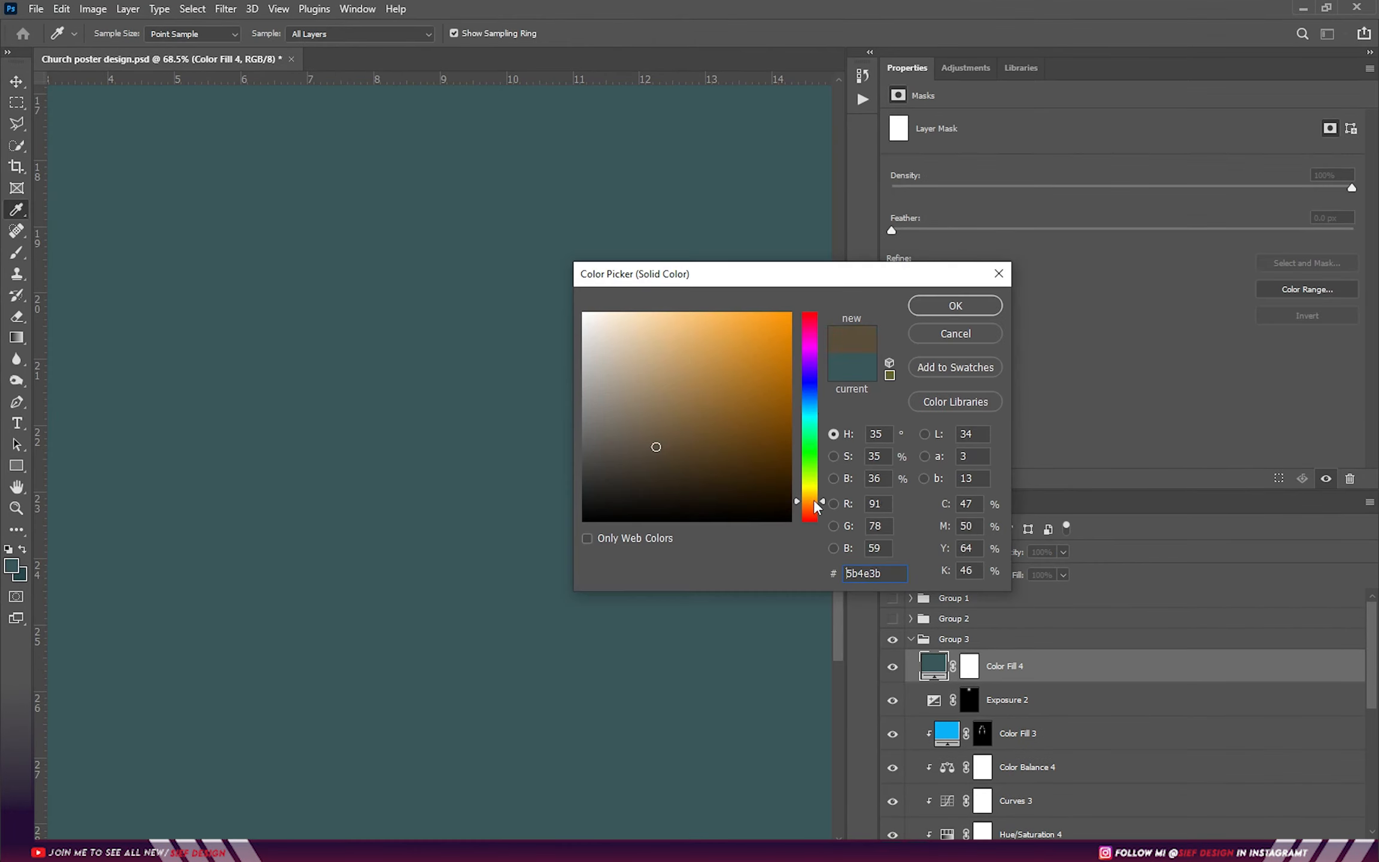
key("Return")
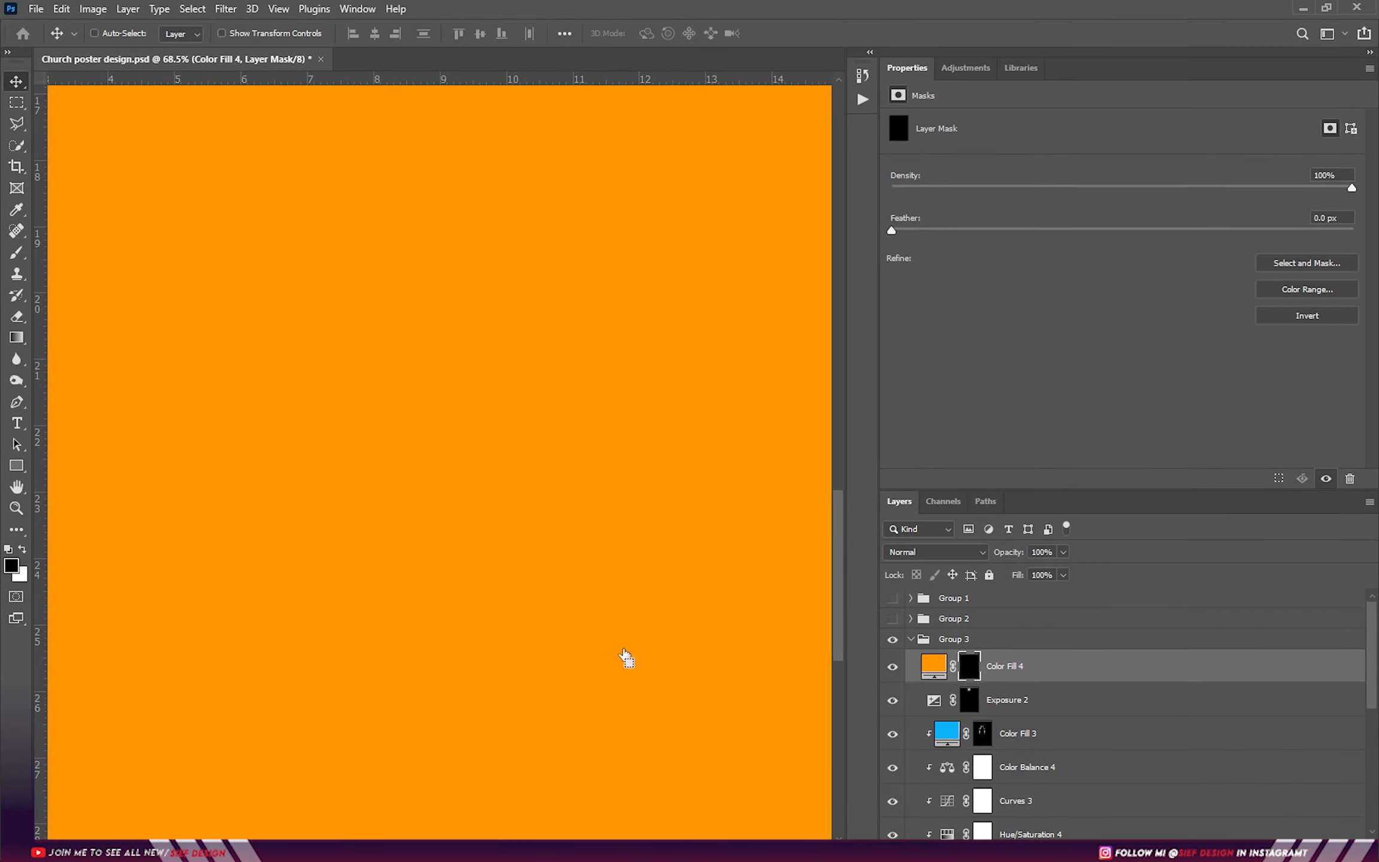
- Reveal the orange fill only inside the open church doorway using a polygonal selection on its mask, feathered 1.8 px
scroll(571, 688, "up", 3)
key("l")
key("ctrl+BackSpace")
key("ctrl+d")
left_click_drag(891, 231, 938, 237)
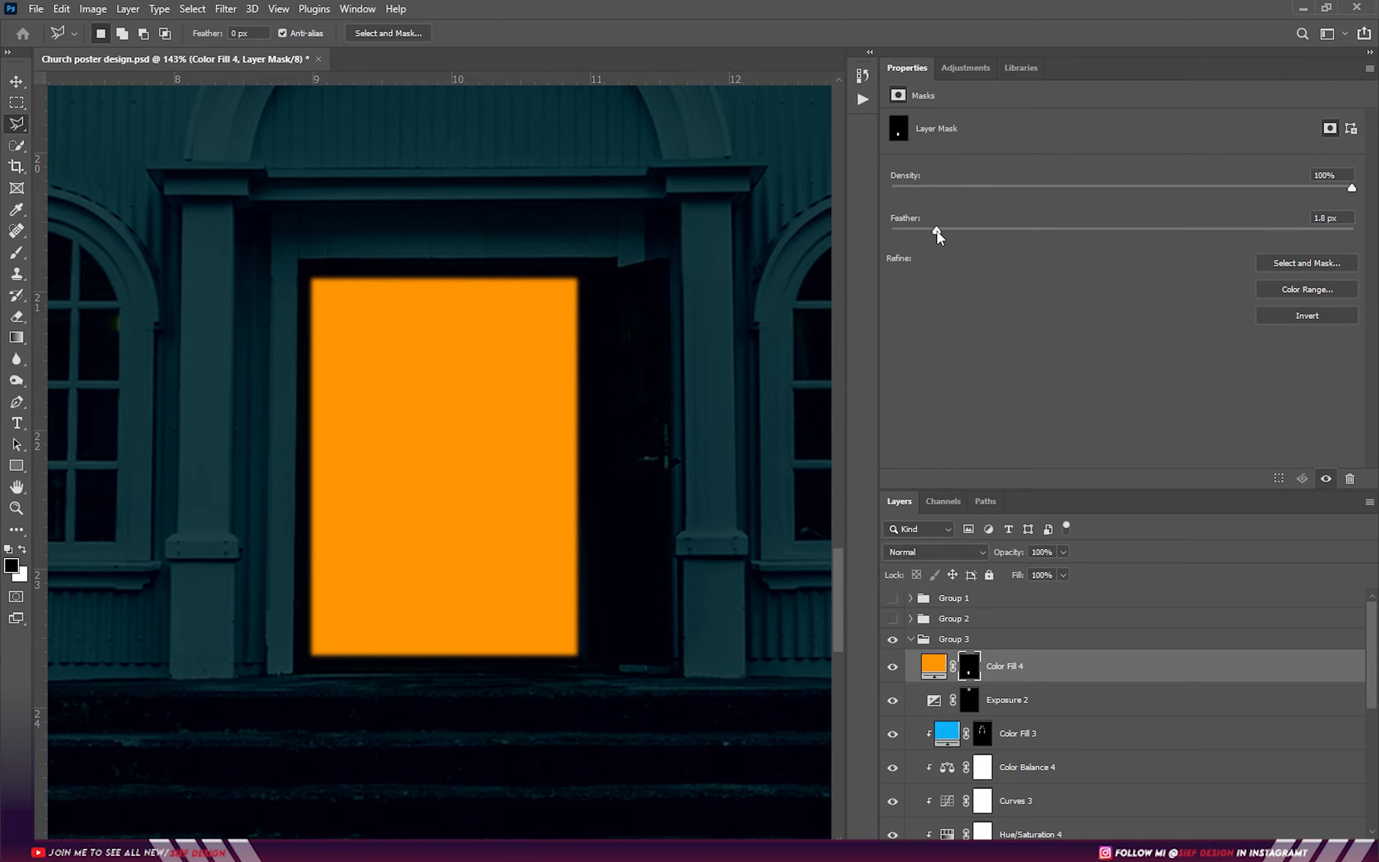
- Add a second solid color fill in amber above the doorway fill and set its blend mode to Linear Dodge (Add)
left_click_drag(814, 413, 822, 499)
left_click(954, 304)
left_click(935, 552)
left_click(931, 284)
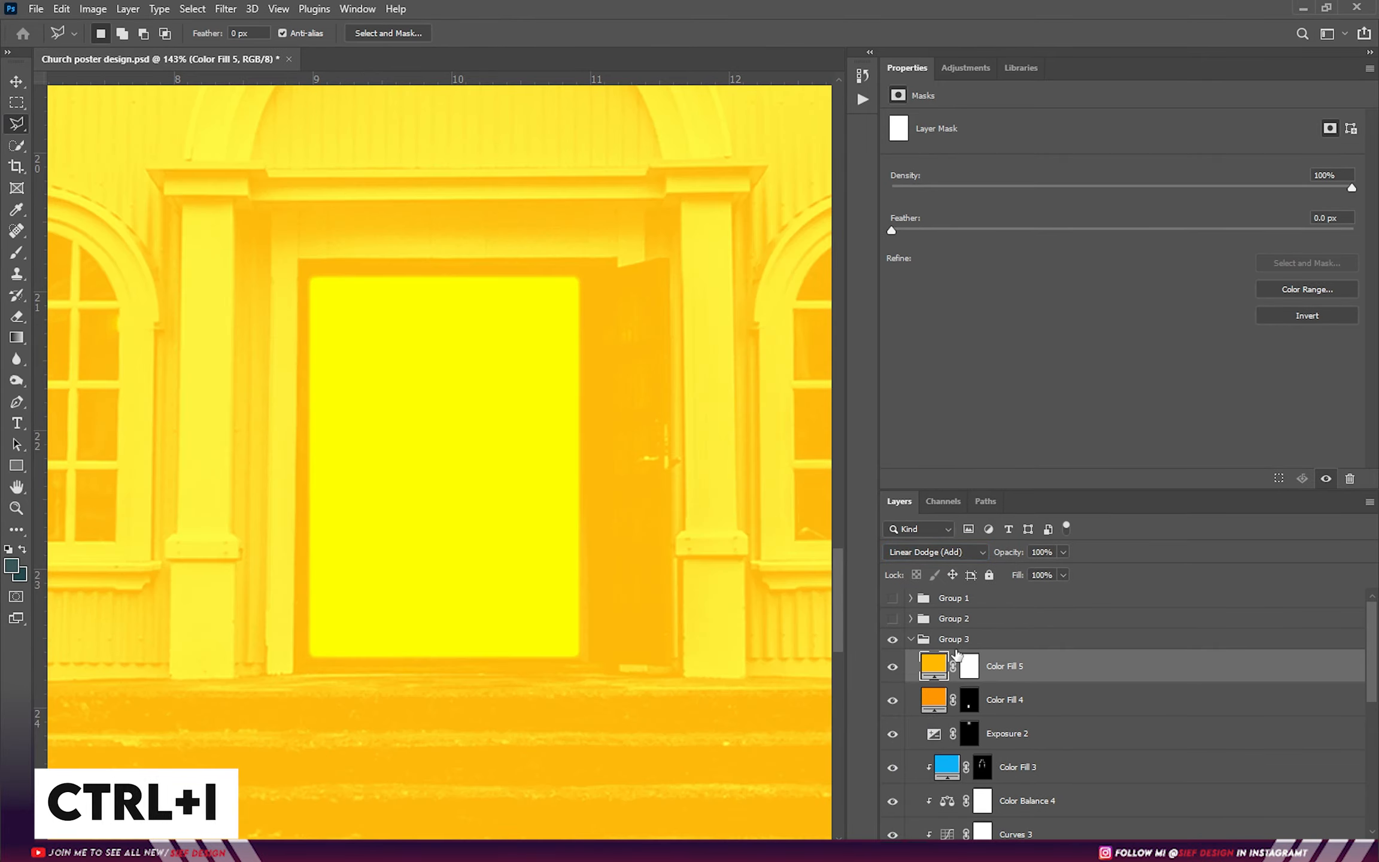
- Clip the amber fill to the orange doorway and reveal it only toward the door's base with a gradient on its inverted mask
key("ctrl+i")
key("ctrl+alt+g")
key("g")
left_click_drag(458, 423, 459, 728)
- Duplicate the amber Linear Dodge fill as an unclipped layer with a completely black mask, ready for the soft eraser
scroll(500, 640, "down", 3)
key("ctrl+j")
key("ctrl+BackSpace")
key("ctrl+i")
key("e")
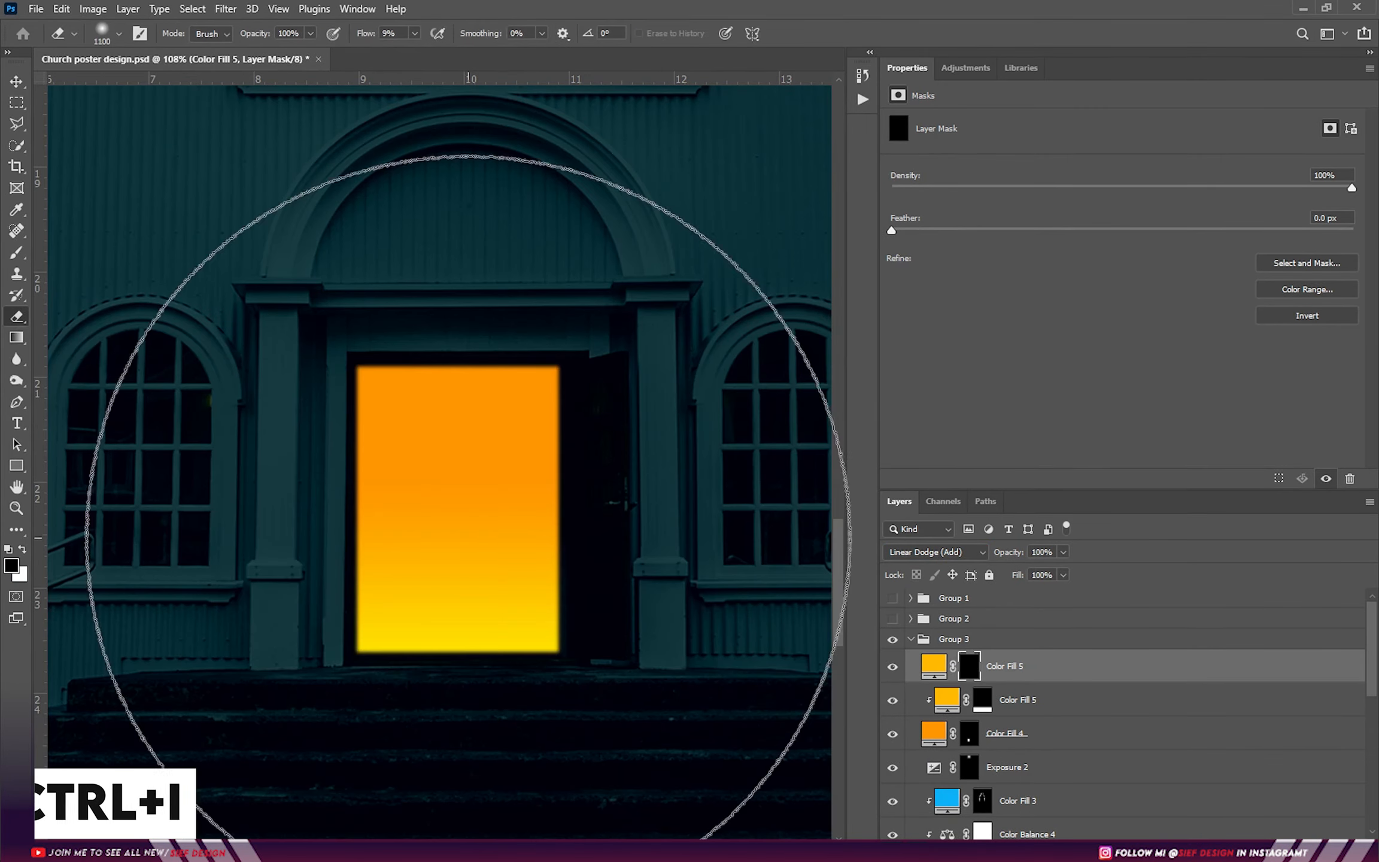
- Reveal a first amber glow over the doorway on the duplicate's mask, using a soft eraser reduced from 1100 px
key("bracketleft")
key("bracketleft")
key("bracketleft")
key("bracketleft")
key("bracketleft")
key("bracketleft")
key("bracketleft")
key("bracketleft")
key("bracketleft")
key("bracketleft")
key("bracketleft")
mouse_move(458, 540)
left_mouse_down()
mouse_move(461, 560)
mouse_move(455, 422)
left_mouse_up()
- Widen the glow around the church door with single dabs of the soft eraser, enlarged up to 900 px
key("bracketright")
key("bracketright")
key("bracketright")
key("bracketright")
key("bracketright")
key("bracketright")
key("bracketright")
key("bracketright")
key("bracketright")
left_click(465, 488)
scroll(465, 488, "down", 3)
left_click(465, 487)
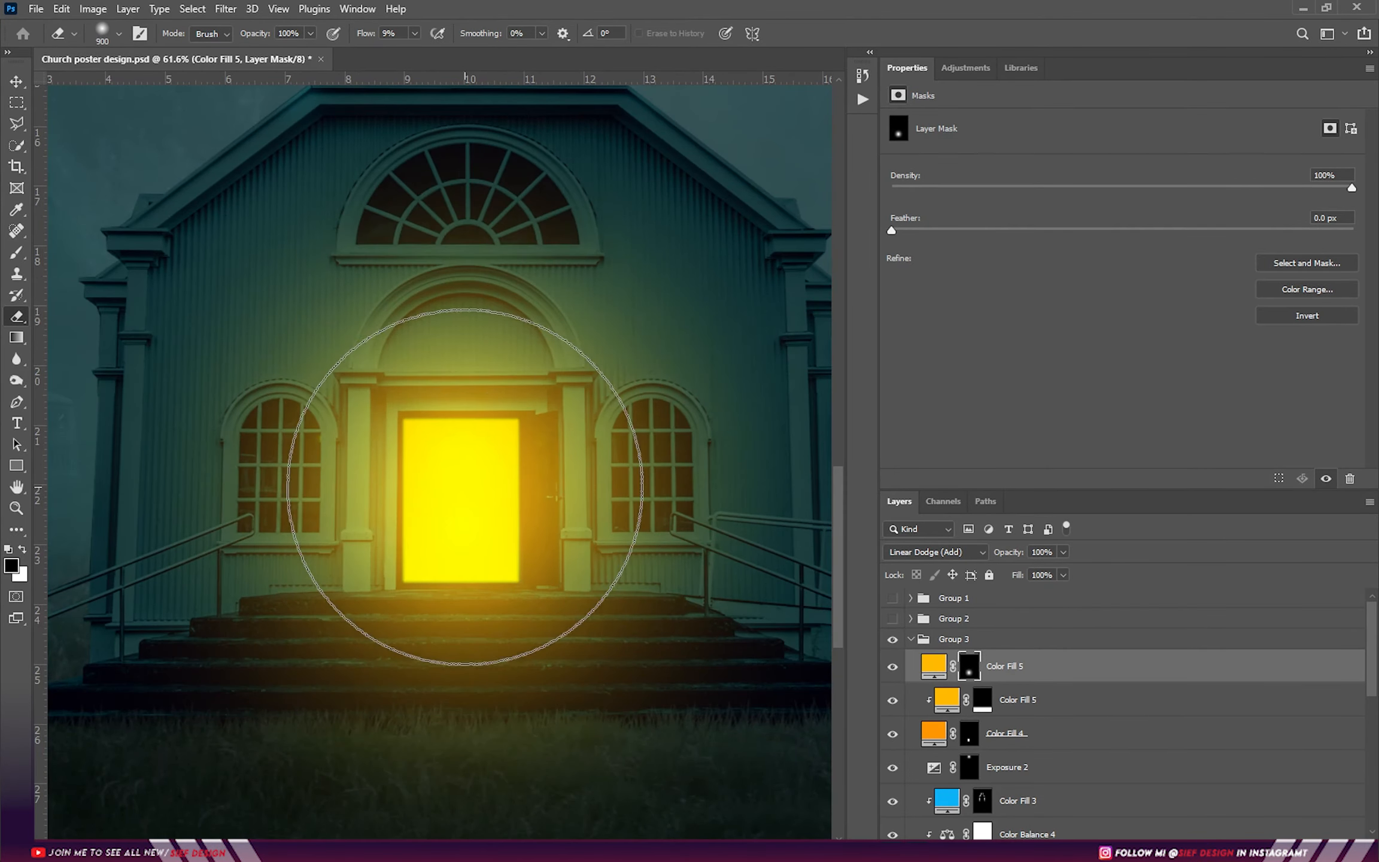
- Spread a faint amber halo across the church front with a larger dab, enlarging the soft eraser up to 2600 px
key("bracketright")
key("bracketright")
key("bracketright")
key("bracketright")
key("bracketright")
key("bracketright")
key("bracketright")
key("bracketright")
key("bracketright")
left_click(465, 486)
scroll(465, 485, "down", 4)
key("bracketright")
key("bracketright")
key("bracketright")
key("bracketright")
key("bracketright")
key("bracketright")
key("bracketright")
key("bracketright")
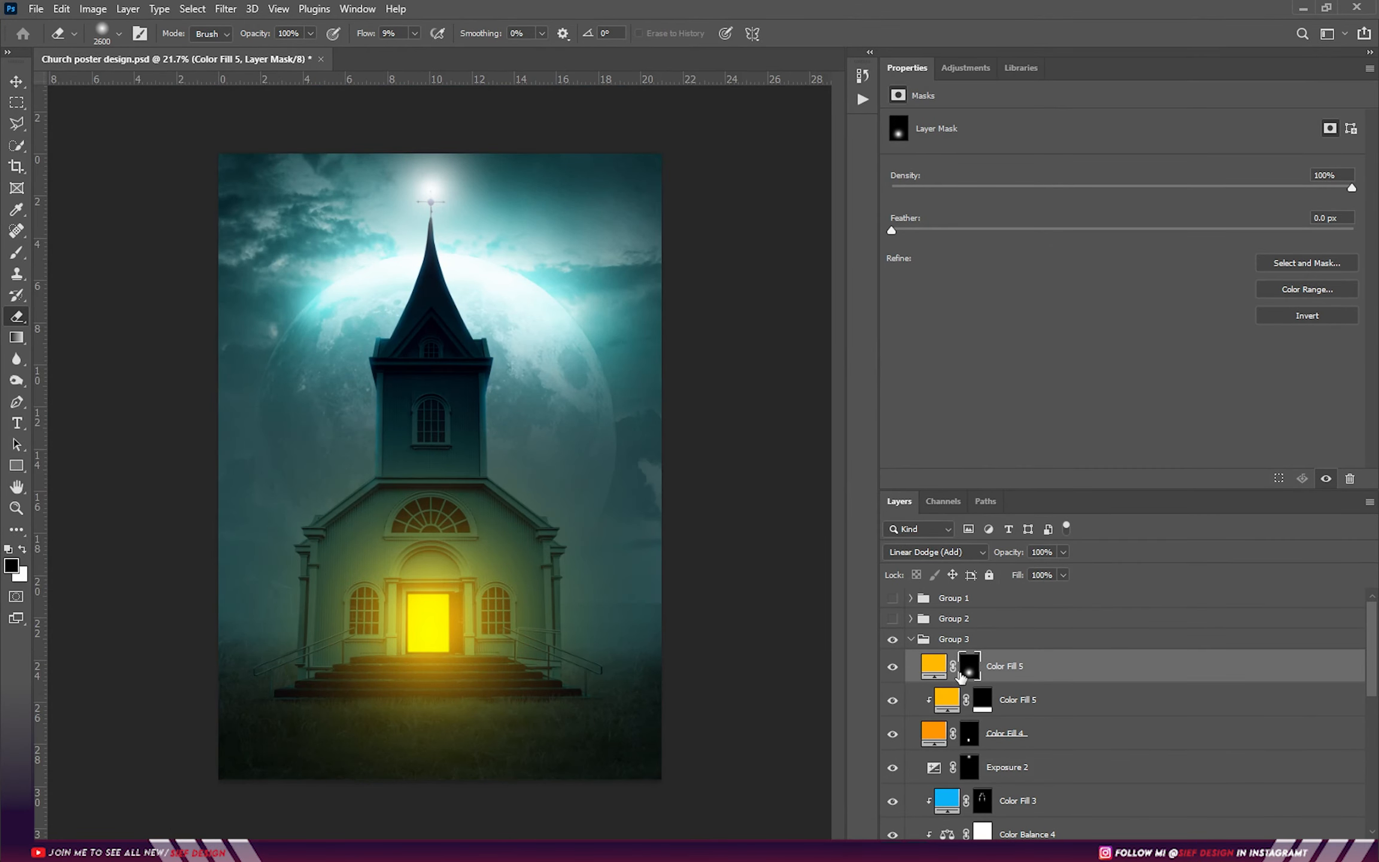
- Split the glow layer's Blend If underlying shadow slider to 0 / 2 so the darkest areas resist the glow
double_click(1052, 668)
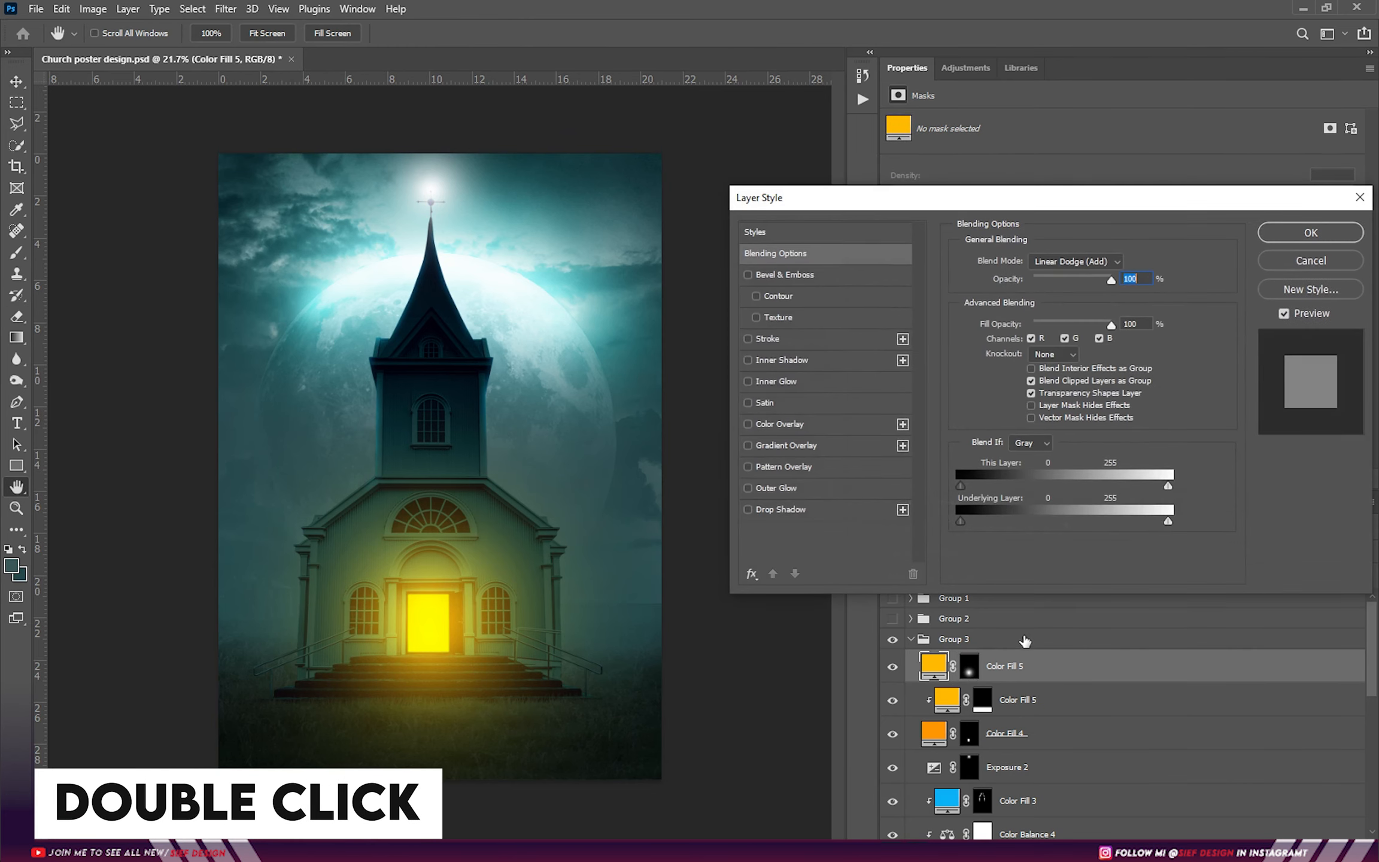
left_click_drag(962, 520, 963, 556)
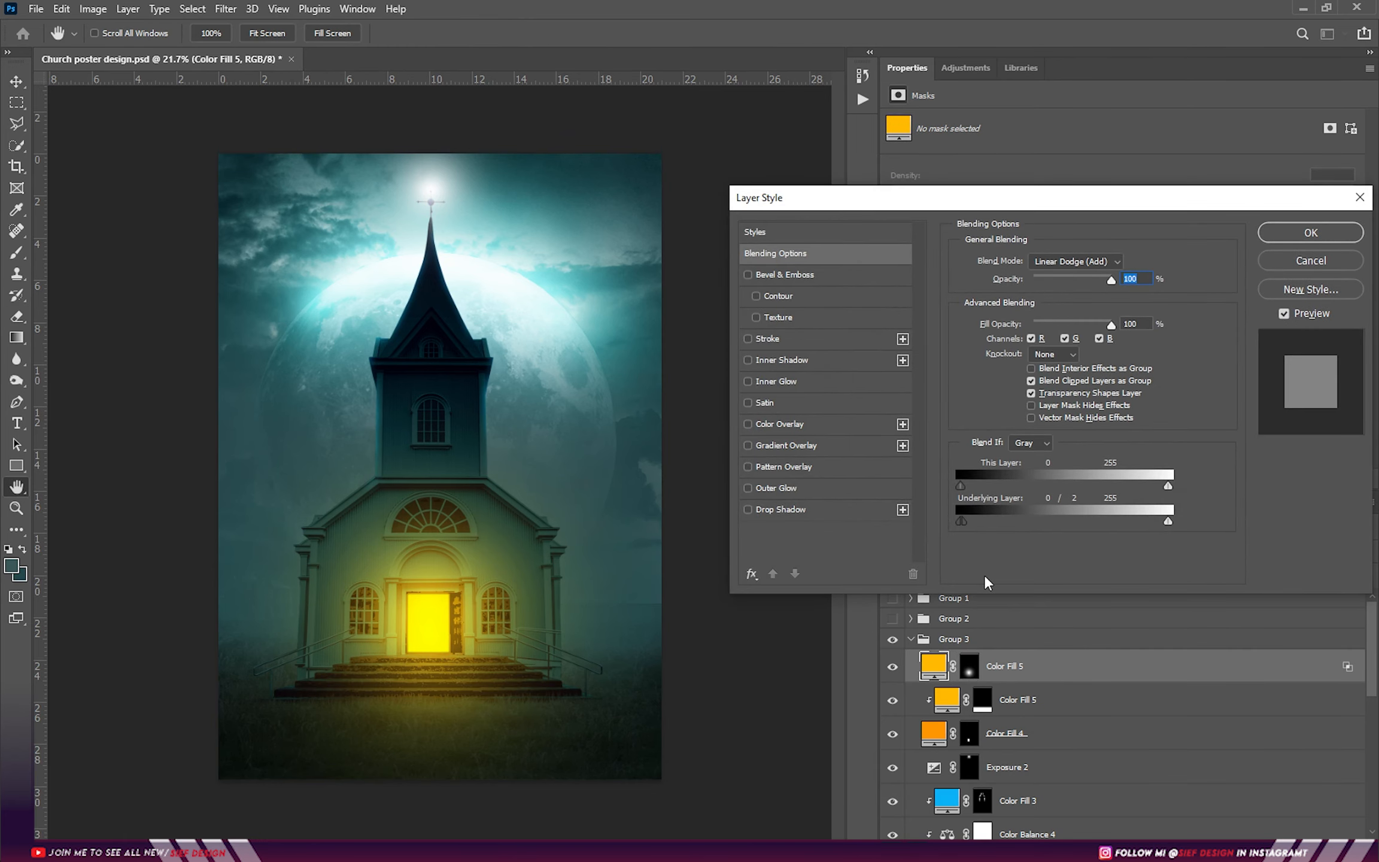
left_click(1276, 239)
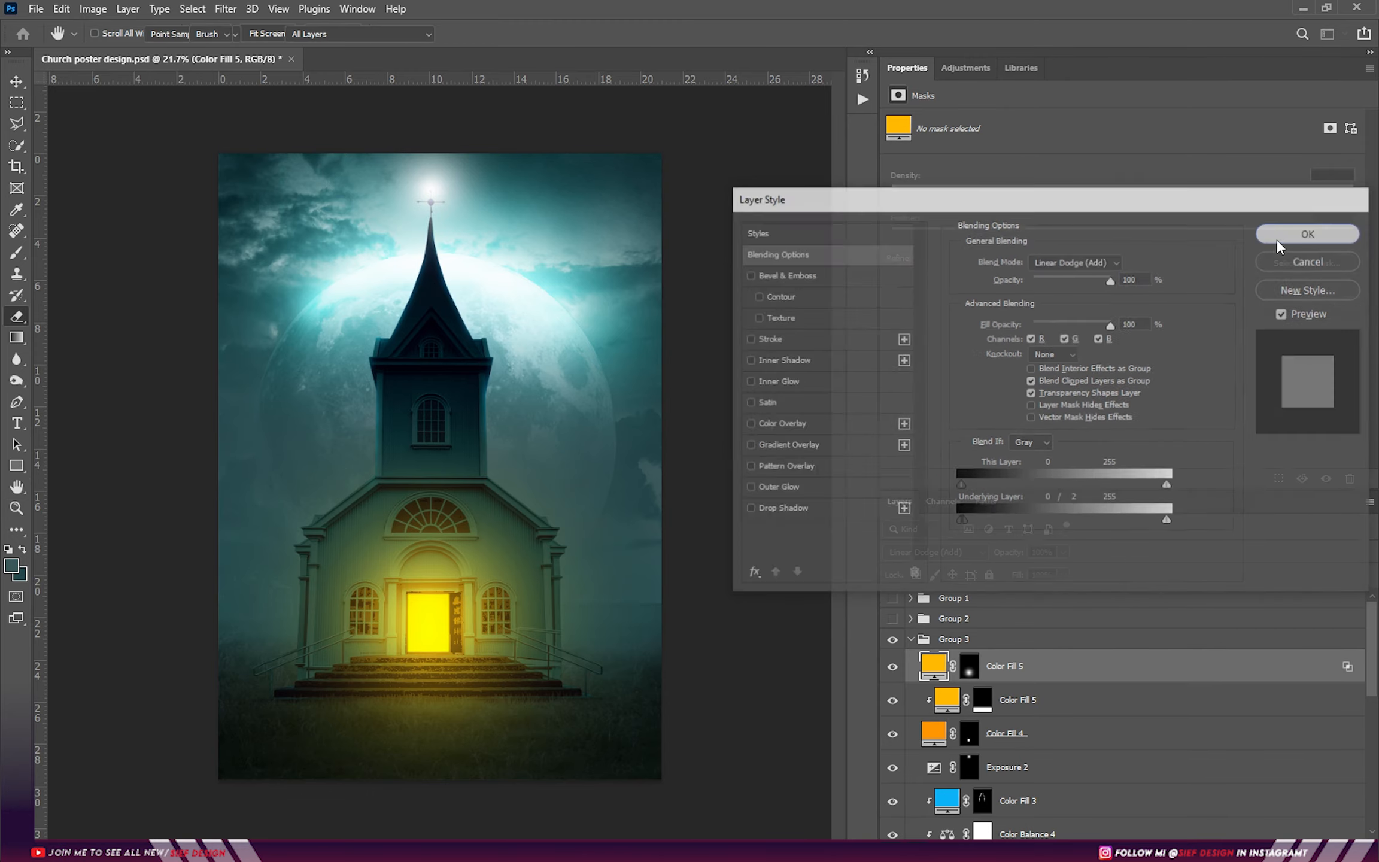
- Trim the excess glow from the church walls on the glow layer's mask, using a soft eraser of 500 px, then 600 px at 3% flow
scroll(467, 640, "up", 7)
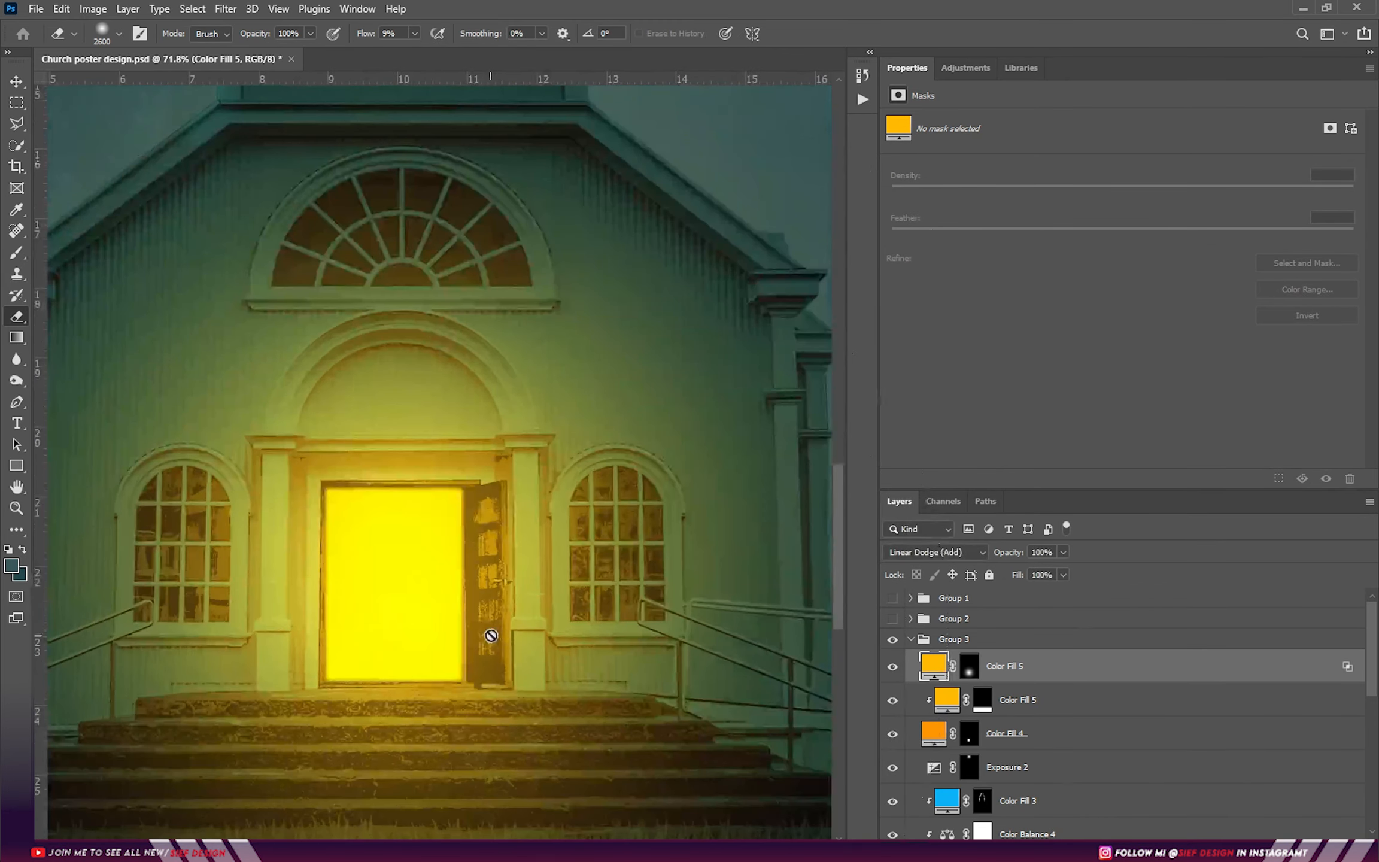
left_click_drag(490, 637, 462, 460)
right_click(614, 413)
left_click_drag(791, 455, 757, 454)
key("Return")
left_click(969, 665)
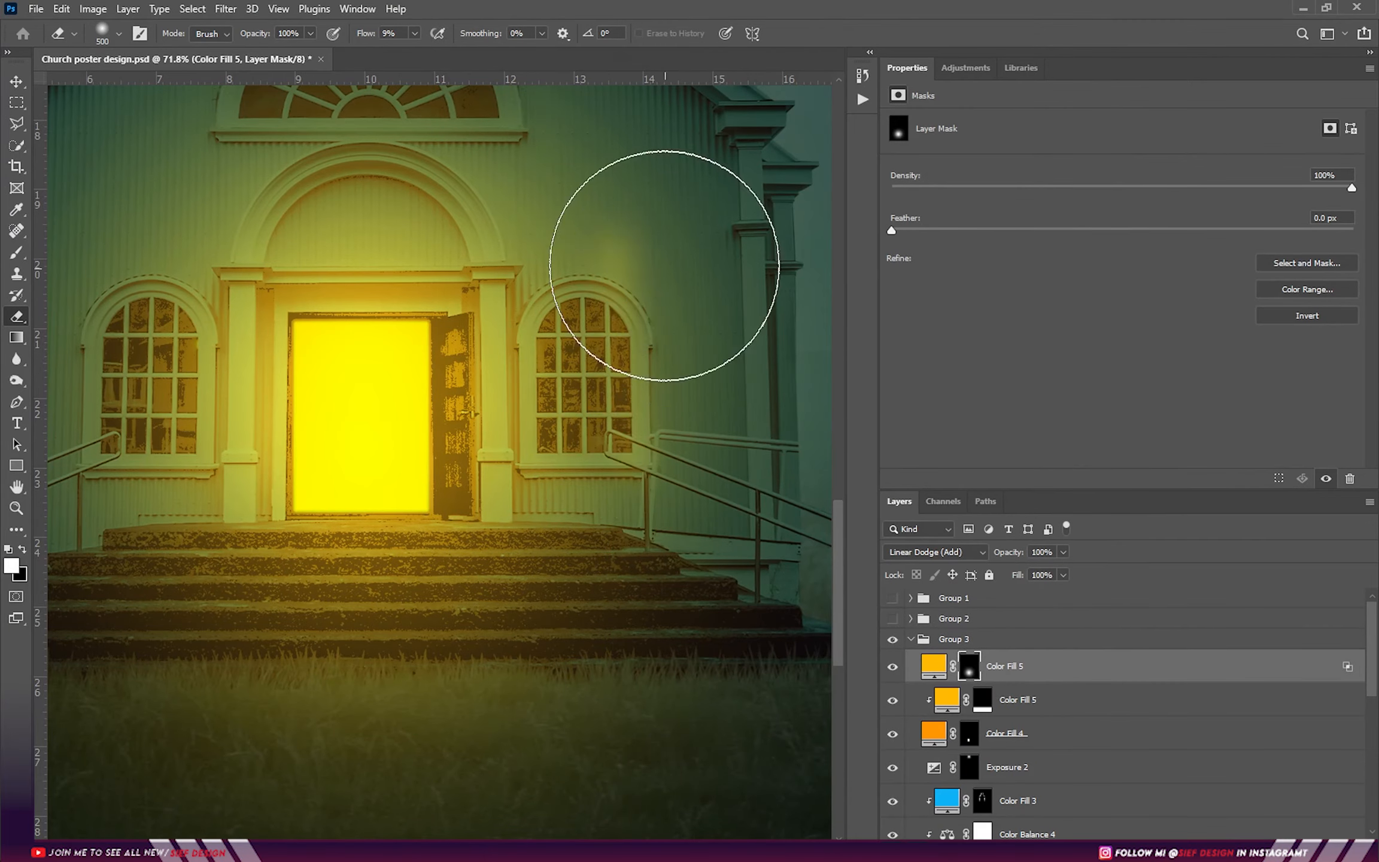
scroll(696, 396, "down", 2)
mouse_move(696, 396)
left_mouse_down()
mouse_move(258, 410)
mouse_move(628, 501)
left_mouse_up()
key("x")
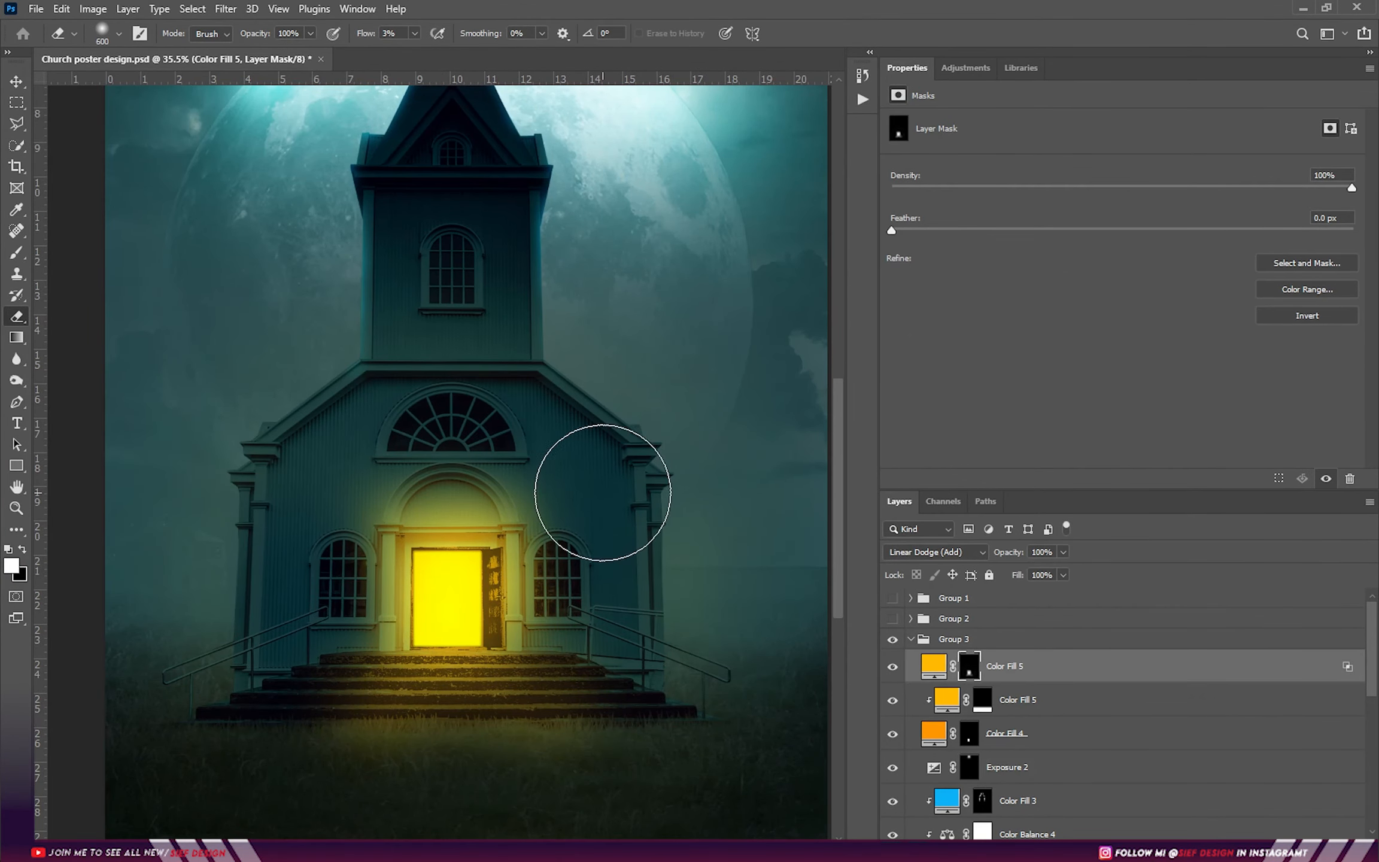
left_click_drag(603, 492, 653, 610)
scroll(635, 535, "left", 5)
scroll(376, 563, "up", 1)
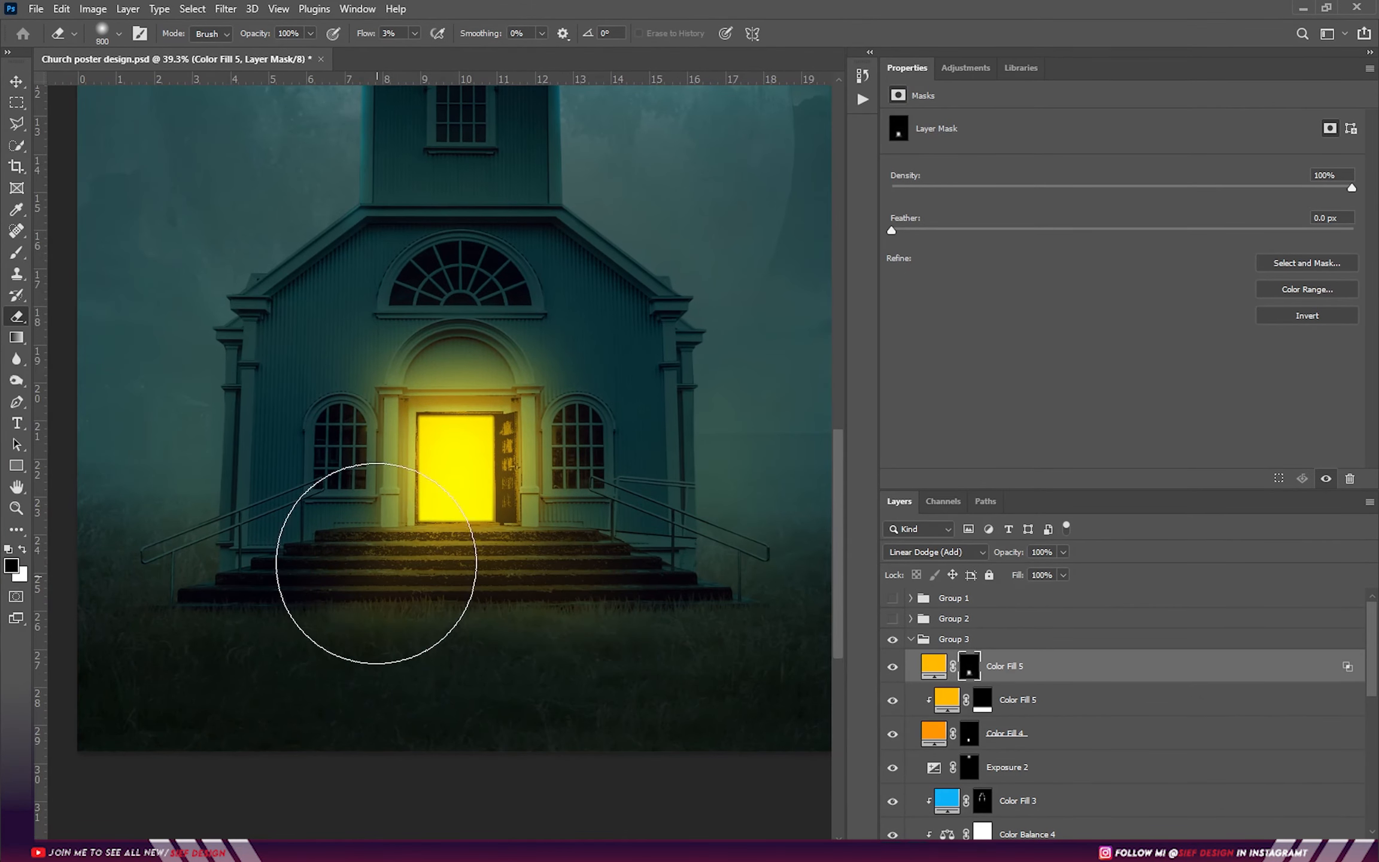
- Refine the door glow's mask around the entrance steps, switching between hiding and revealing and enlarging the soft eraser to 1000 px
key("[")
key("[")
key("[")
key("x")
scroll(433, 565, "down", 2)
key("]")
key("]")
key("]")
key("]")
key("]")
key("x")
scroll(415, 523, "down", 5)
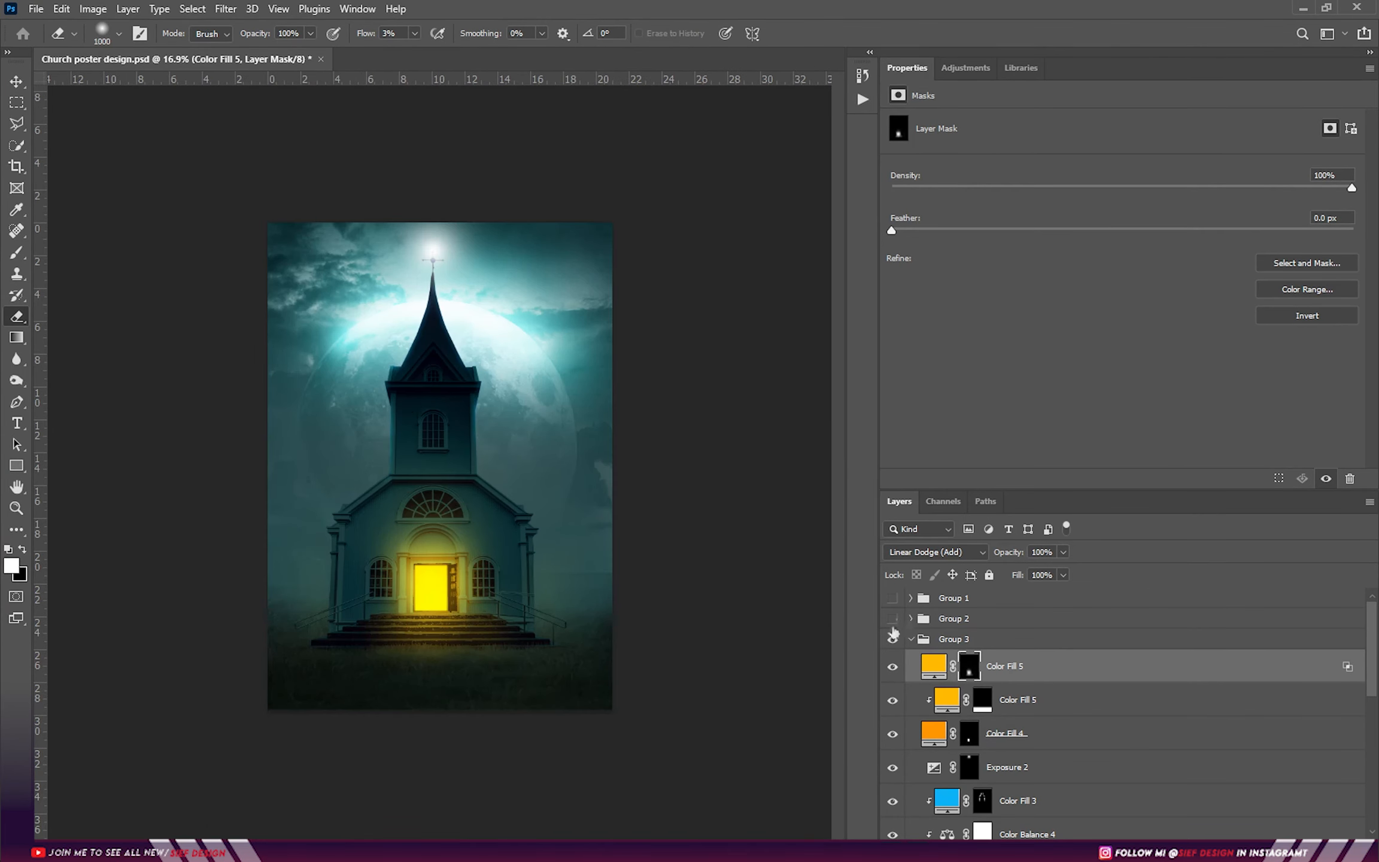
- Show the two gravestone groups, Group 1 and Group 2, and expand their layers
left_click(893, 598)
left_click(910, 619)
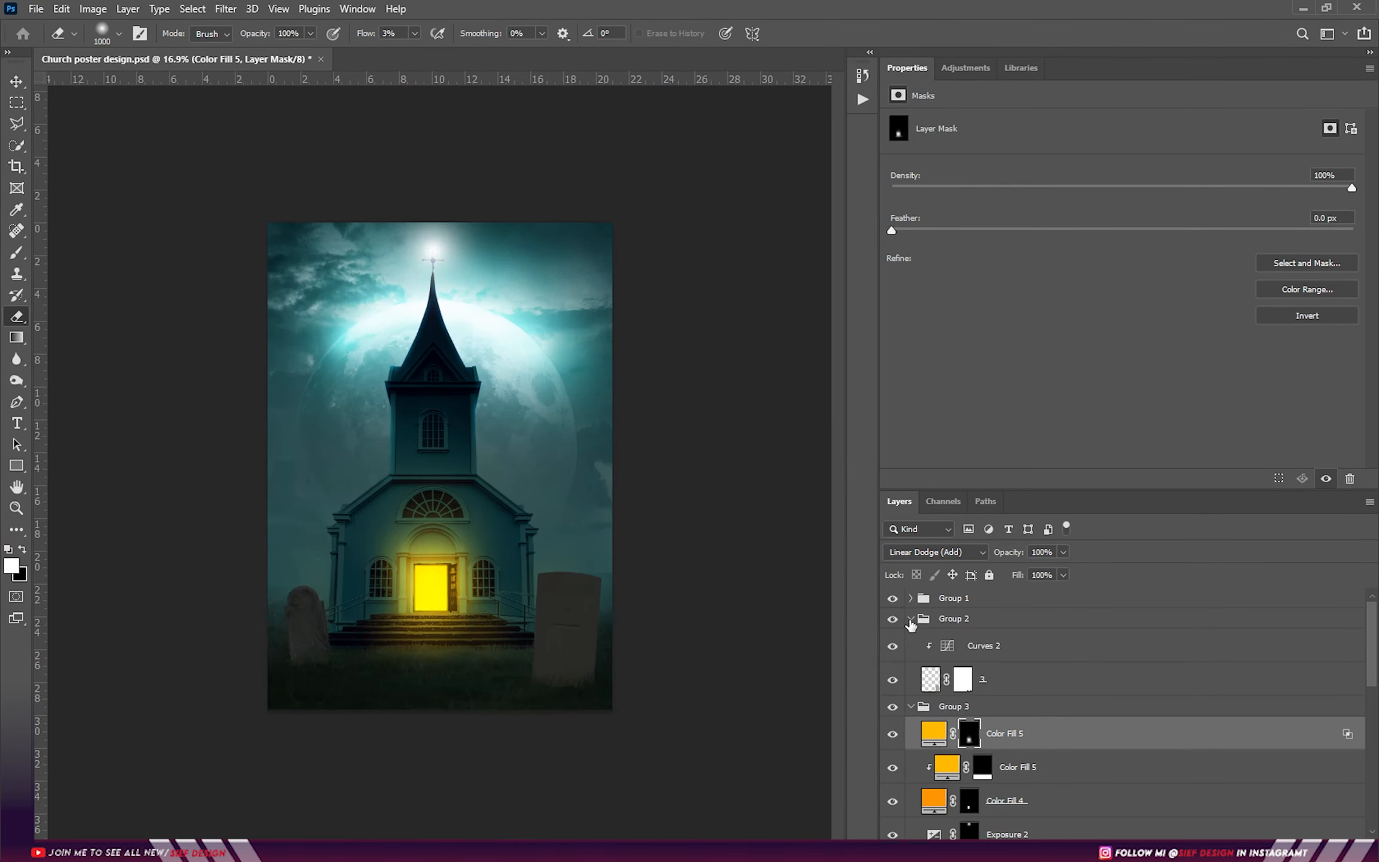
left_click(910, 598)
- Tint the gravestones toward teal with clipped Color Balance adjustments above Curves 2 and Curves 1
left_click(998, 719)
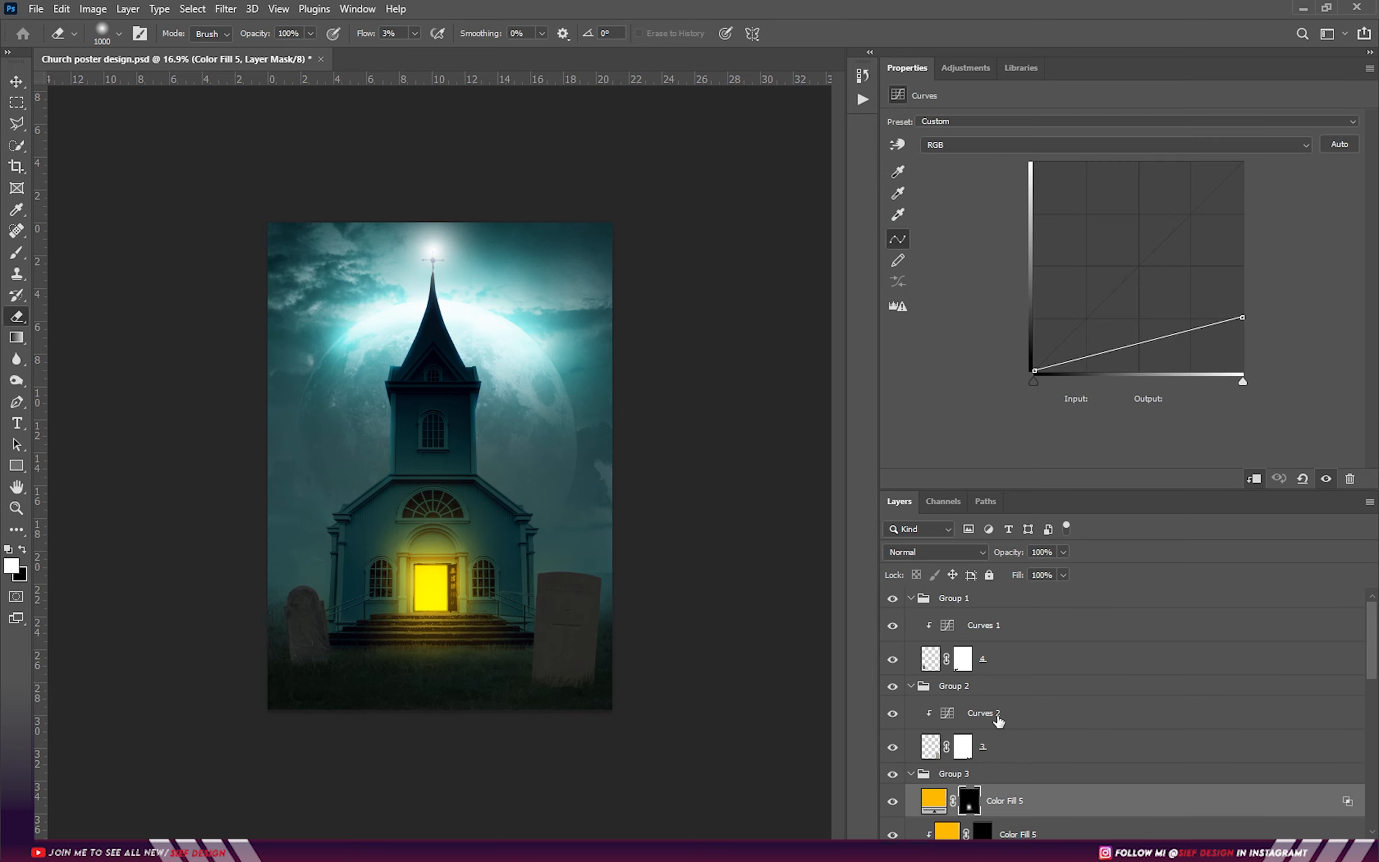
left_click(961, 69)
left_click(945, 199)
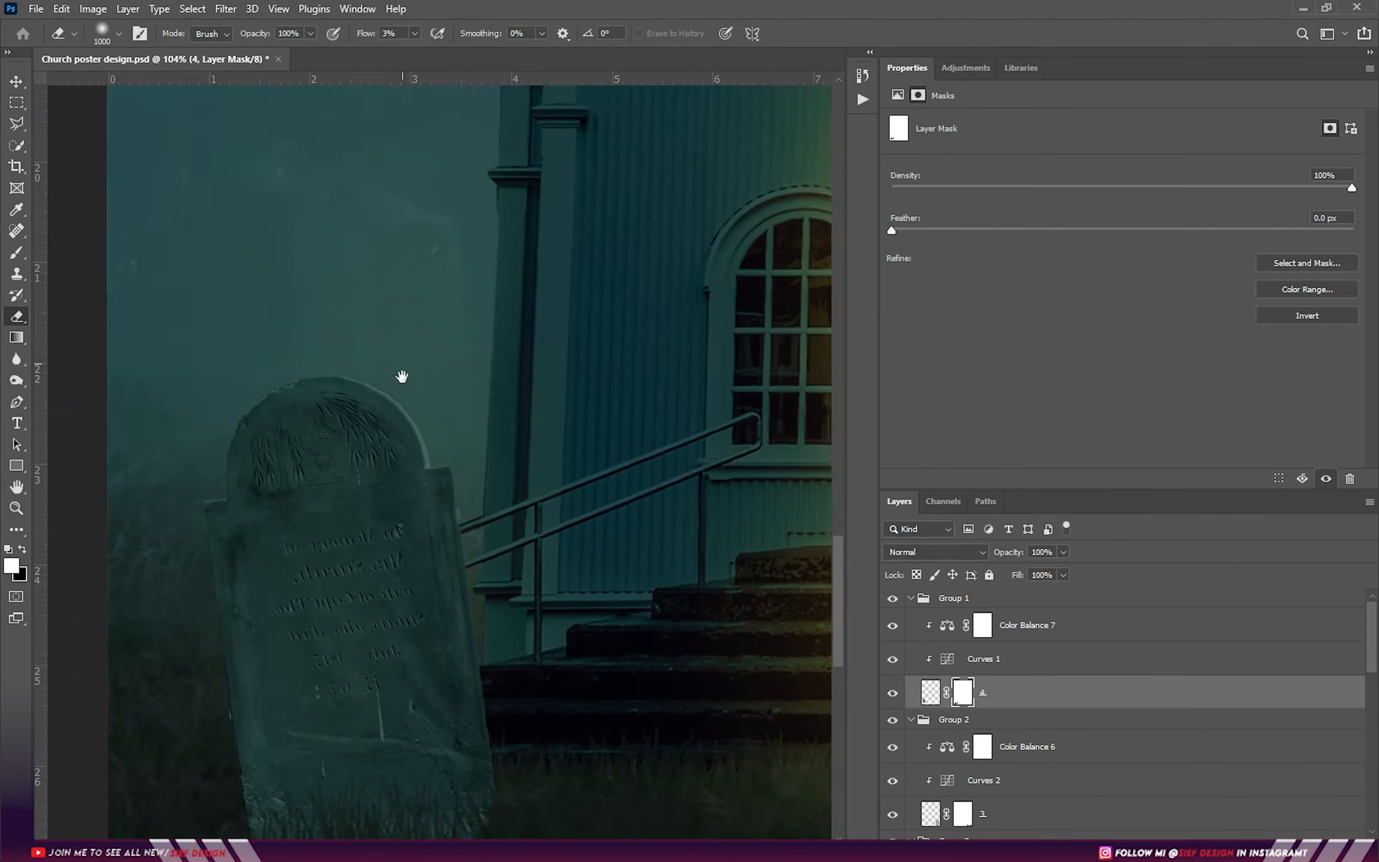
- Reduce the soft eraser to 70 px for detail work on the left gravestone's rounded top
scroll(400, 375, "up", 3)
key("bracketleft")
key("bracketleft")
key("bracketleft")
key("bracketleft")
key("bracketleft")
key("bracketleft")
key("bracketleft")
key("bracketleft")
key("bracketleft")
key("bracketleft")
key("bracketleft")
key("bracketleft")
key("bracketleft")
key("bracketleft")
key("bracketleft")
key("bracketleft")
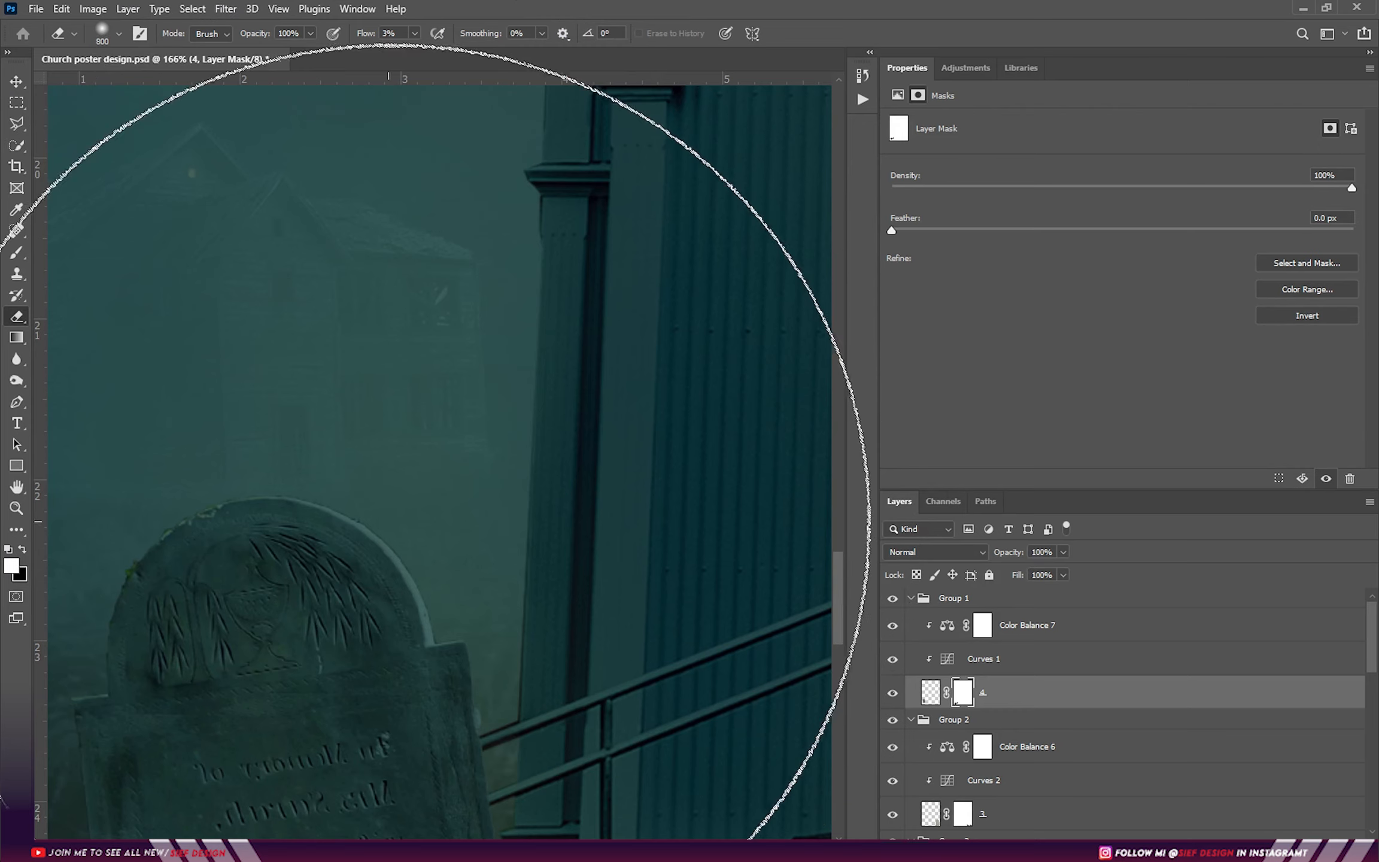
- Add a solid color fill of ffa800 clipped to the left gravestone layer
left_click(1279, 849)
left_click(1282, 554)
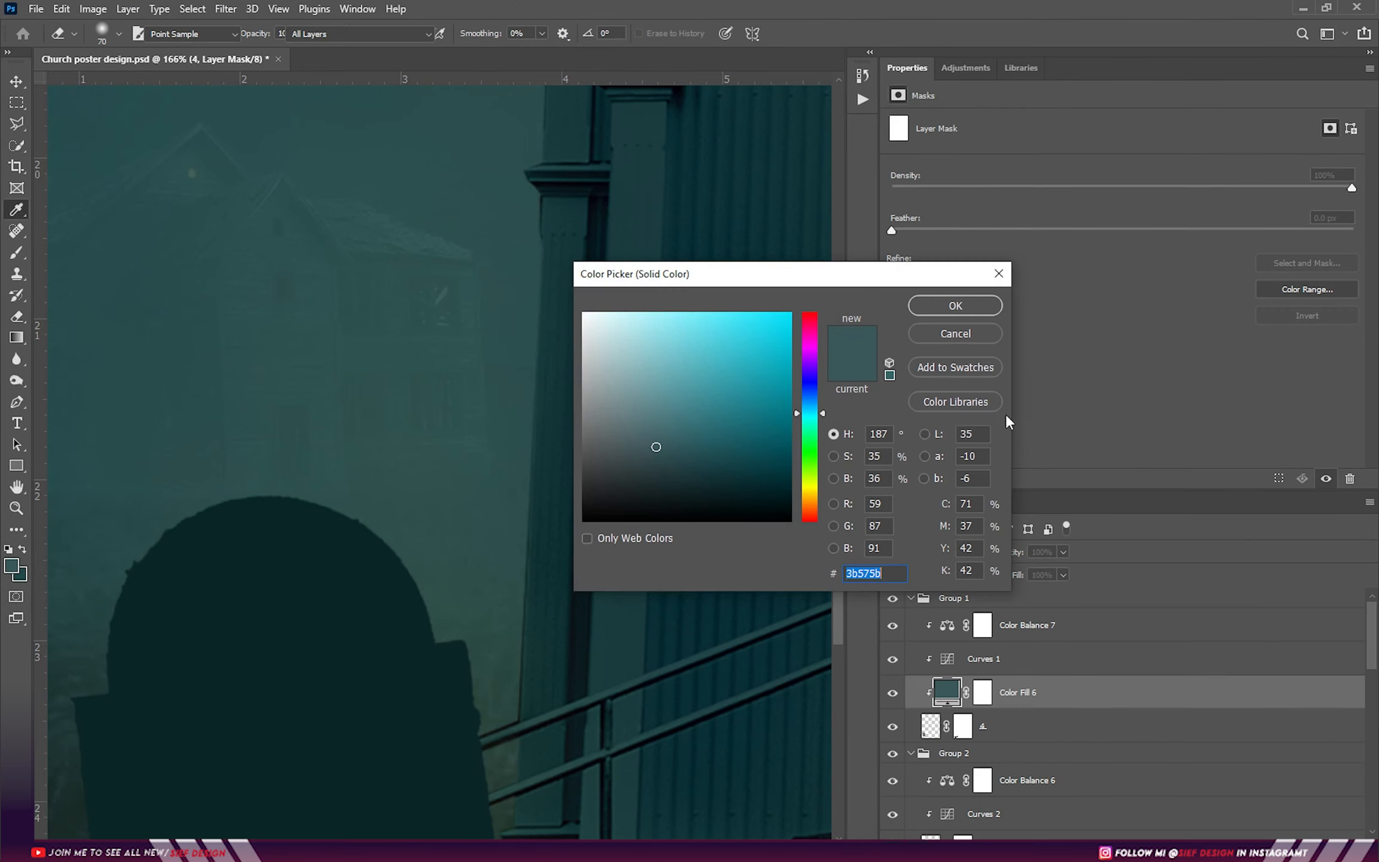
type("ffa800")
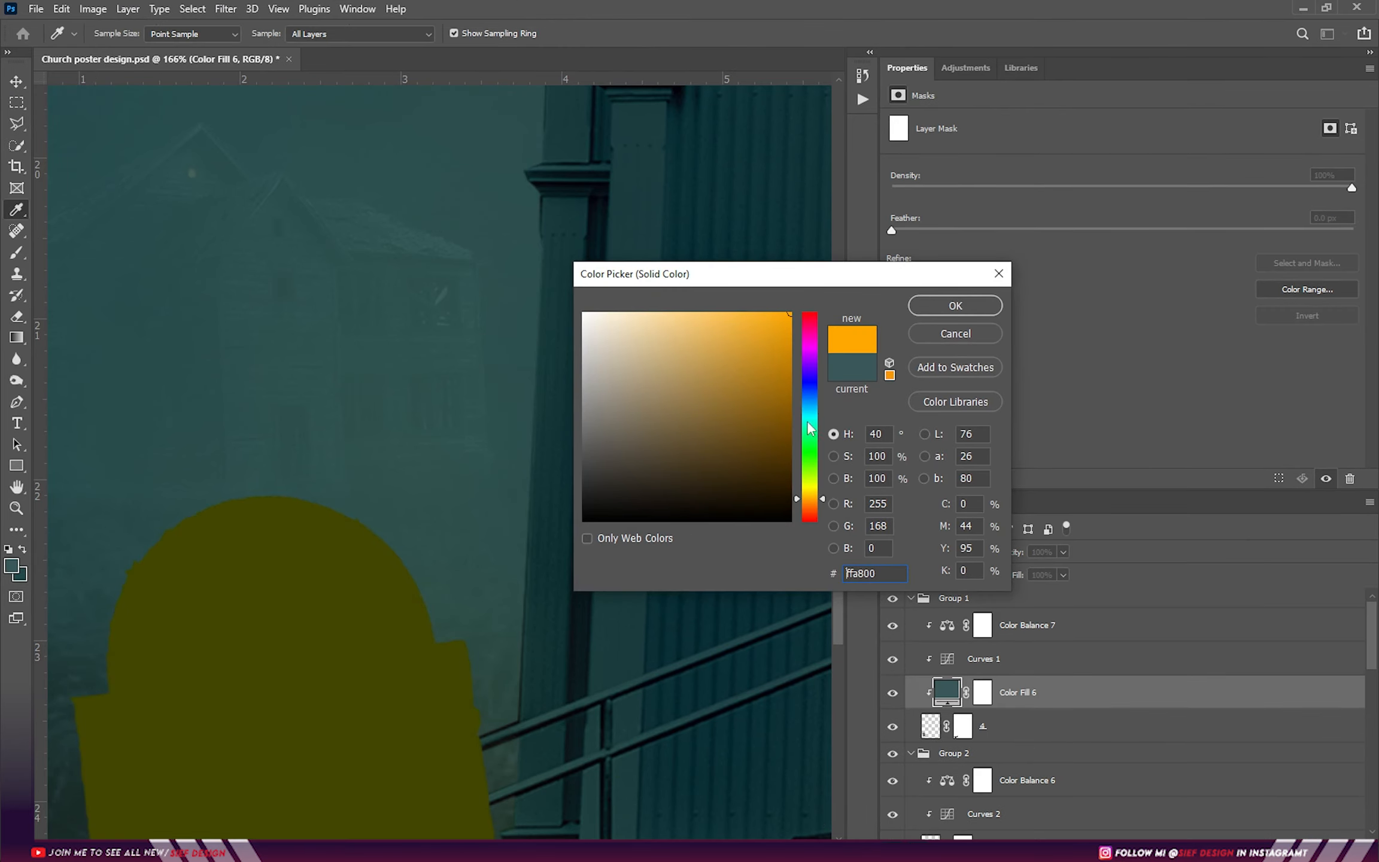
key("Return")
- Move the orange fill to the top of Group 1, set it to Linear Dodge (Add), and invert its mask
left_click_drag(966, 692, 966, 620)
left_click(934, 552)
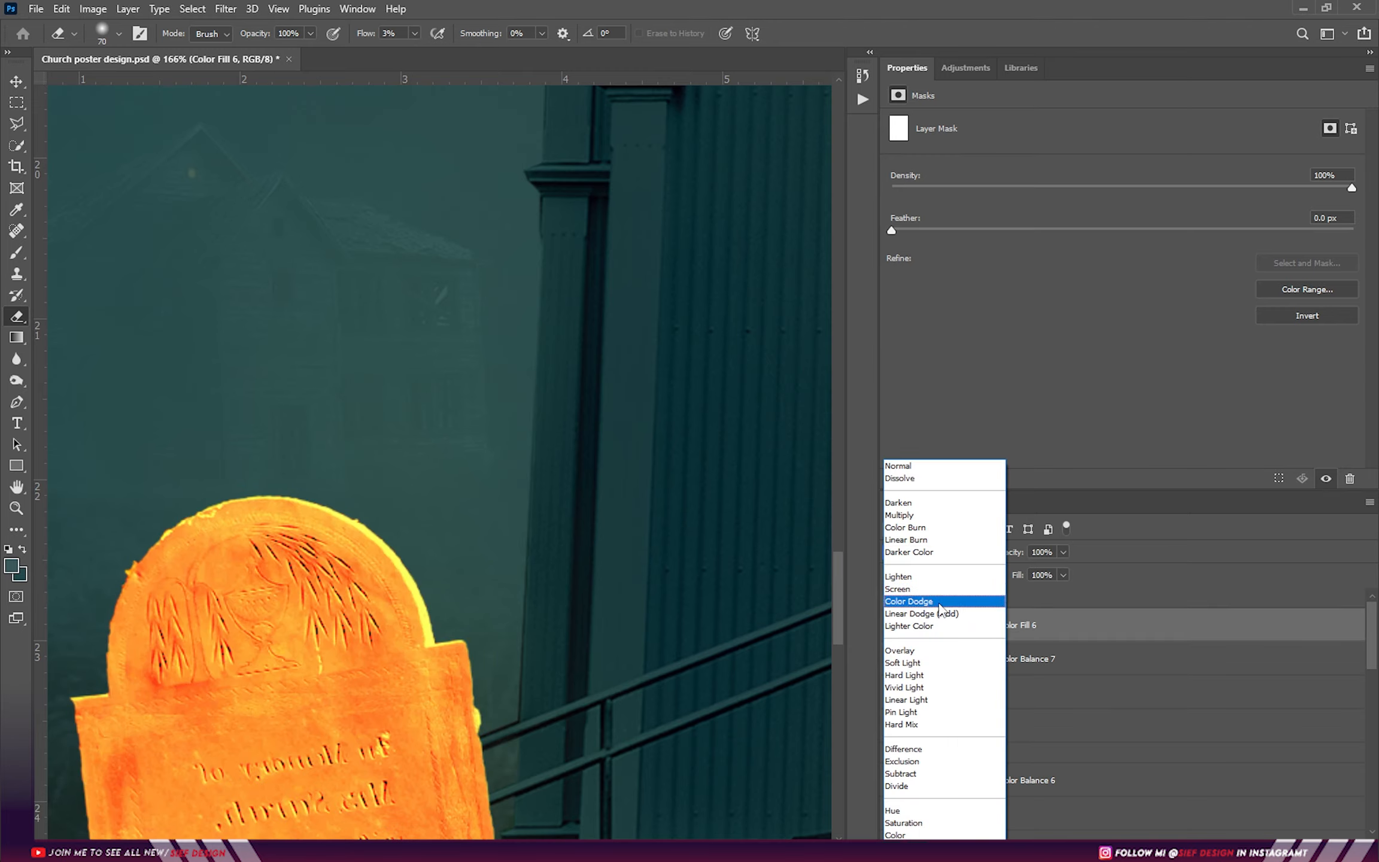
left_click(923, 603)
left_click(985, 626)
key("ctrl+i")
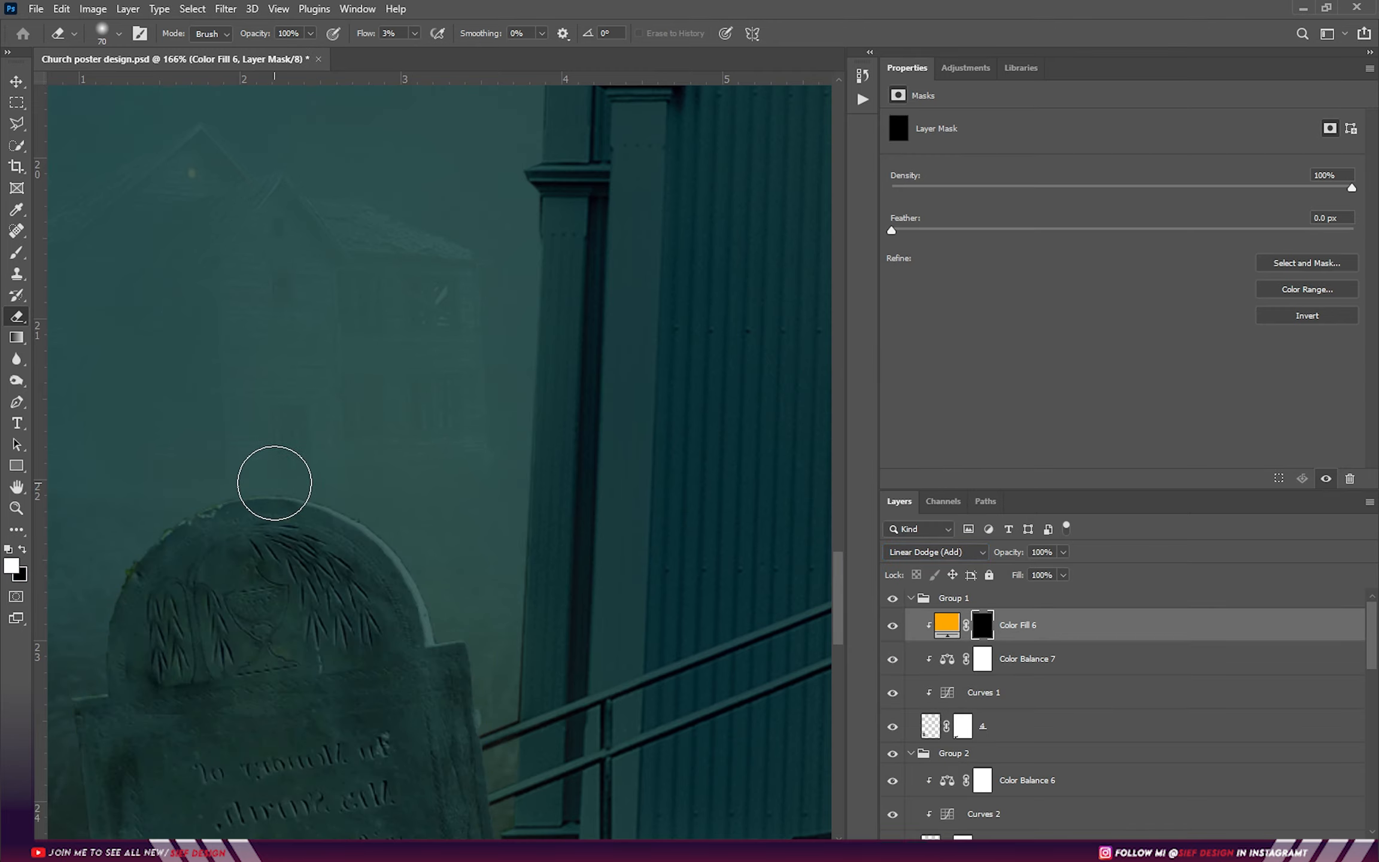
- Paint a yellow rim light along the left gravestone's curved top on the fill's mask with a 25 px soft eraser at 21% flow
scroll(275, 483, "up", 5)
key("bracketleft")
key("bracketleft")
key("bracketleft")
key("bracketleft")
key("bracketleft")
key("bracketleft")
key("bracketleft")
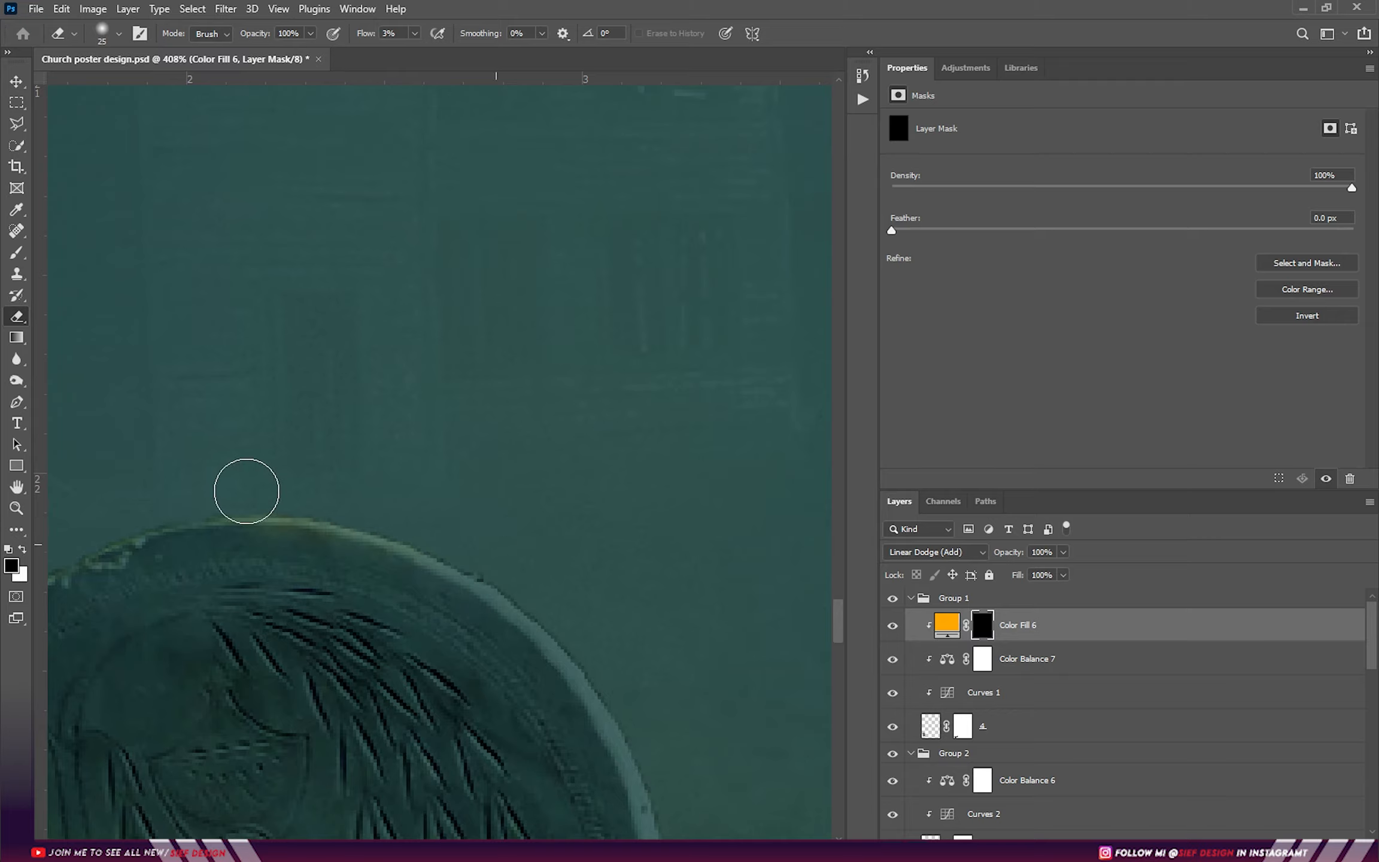
left_click_drag(365, 35, 377, 36)
left_click_drag(370, 479, 646, 583)
- Extend the yellow rim light down the left gravestone's arch to its right shoulder
key("x")
key("x")
left_click_drag(659, 646, 337, 412)
left_click_drag(335, 359, 477, 578)
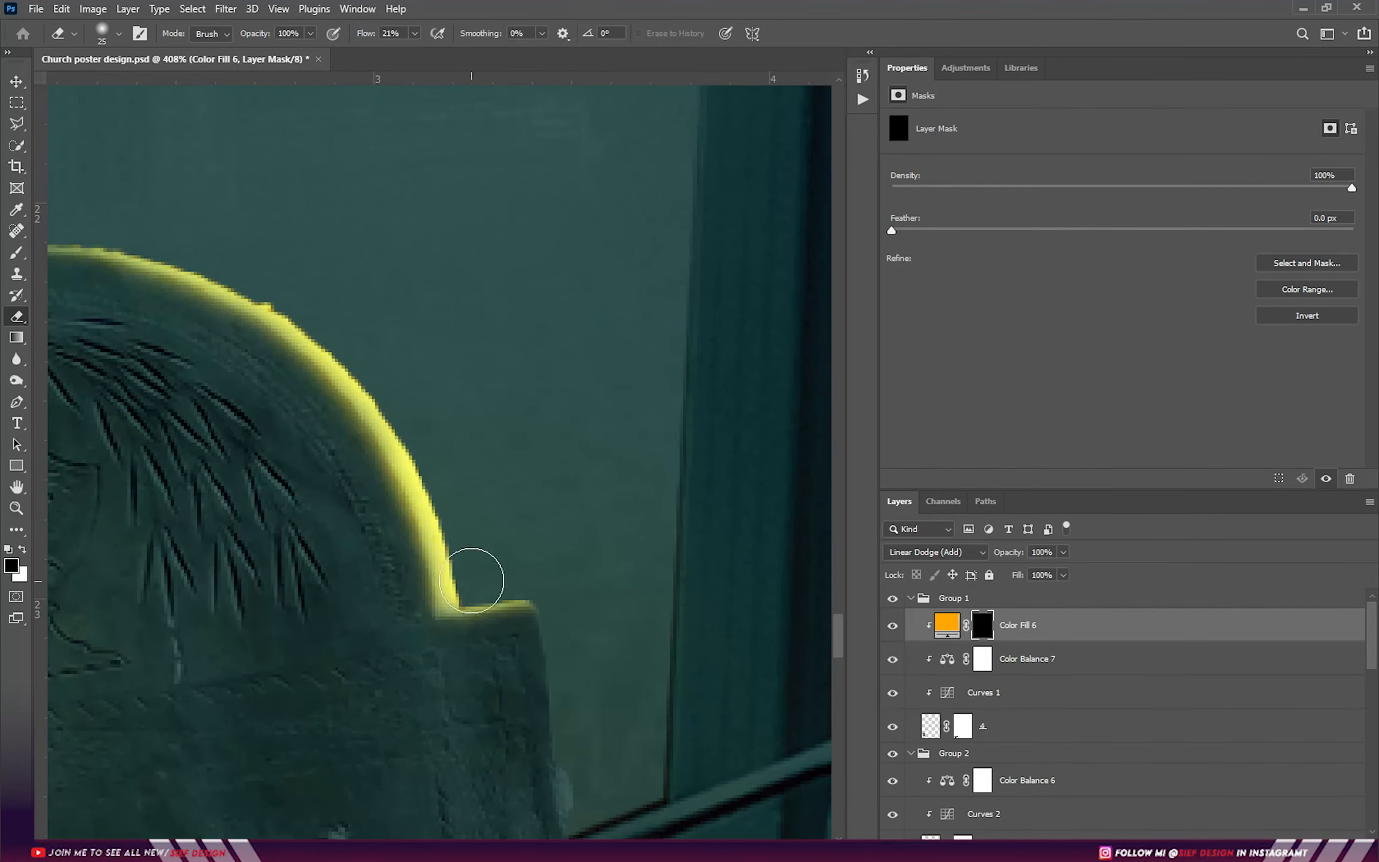
left_click_drag(335, 454, 535, 562)
- Refine the rim light along the arch and shoulder up close with the soft eraser reduced to 9 px
key("x")
scroll(517, 539, "up", 3)
key("x")
left_click_drag(689, 562, 517, 404)
scroll(517, 404, "up", 2)
key("x")
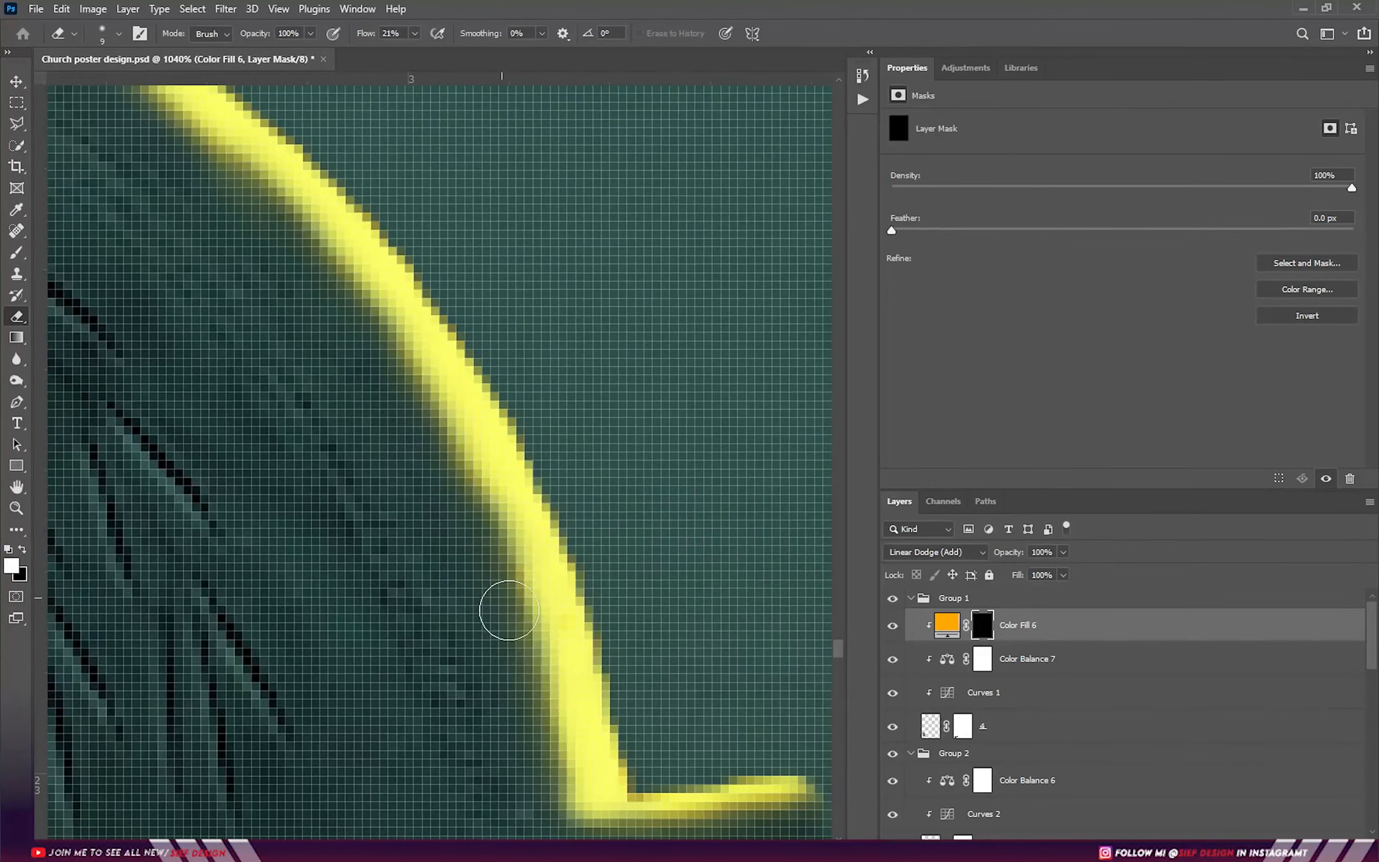
- Continue the yellow rim light down the left gravestone's right side
scroll(508, 609, "down", 4)
key("x")
left_click_drag(596, 637, 505, 341)
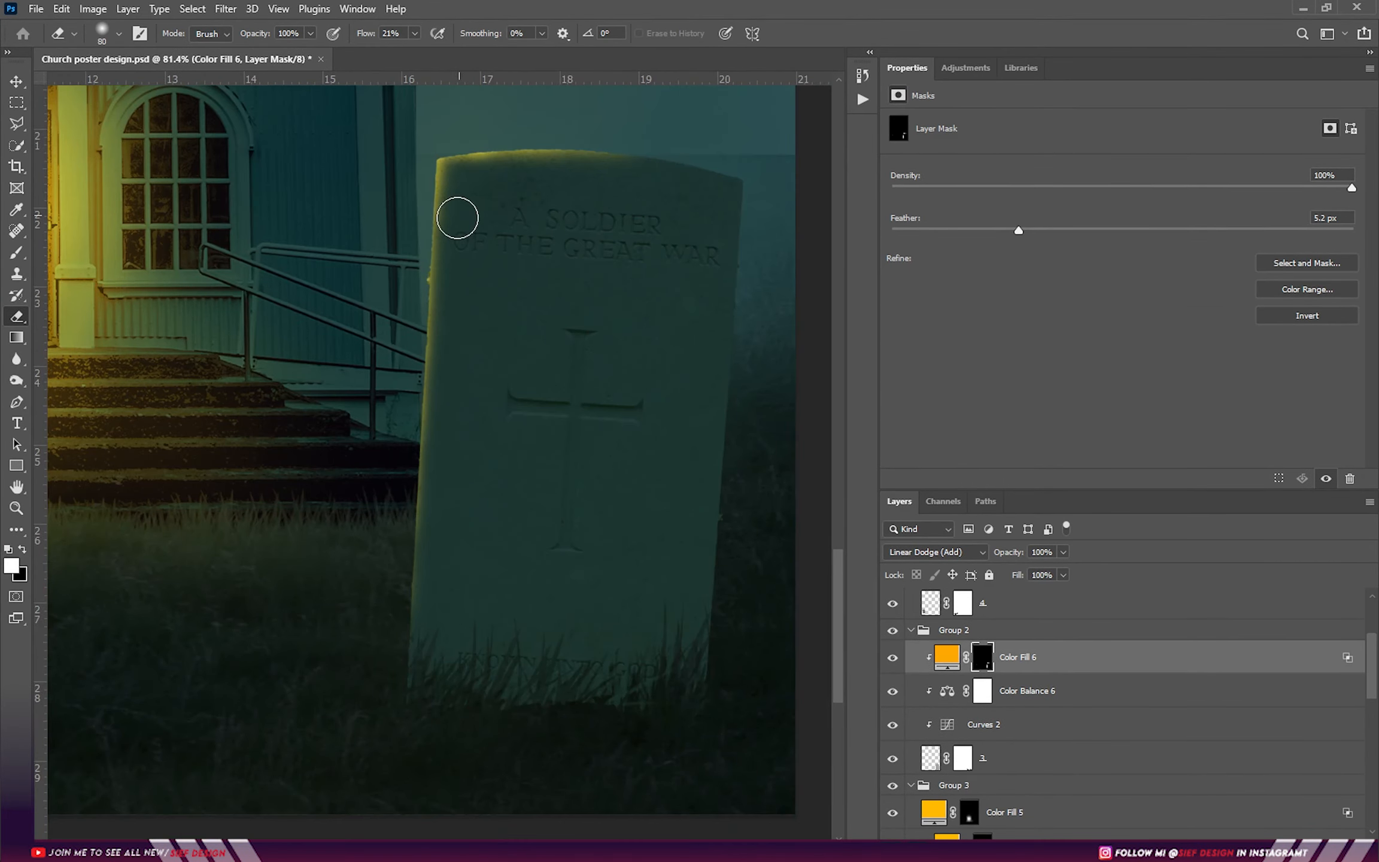
- Clone clean stone over the second line of the right gravestone's inscription with a 50 px Clone Stamp on layer 3
key("v")
left_click(958, 760)
scroll(589, 466, "up", 3)
key("s")
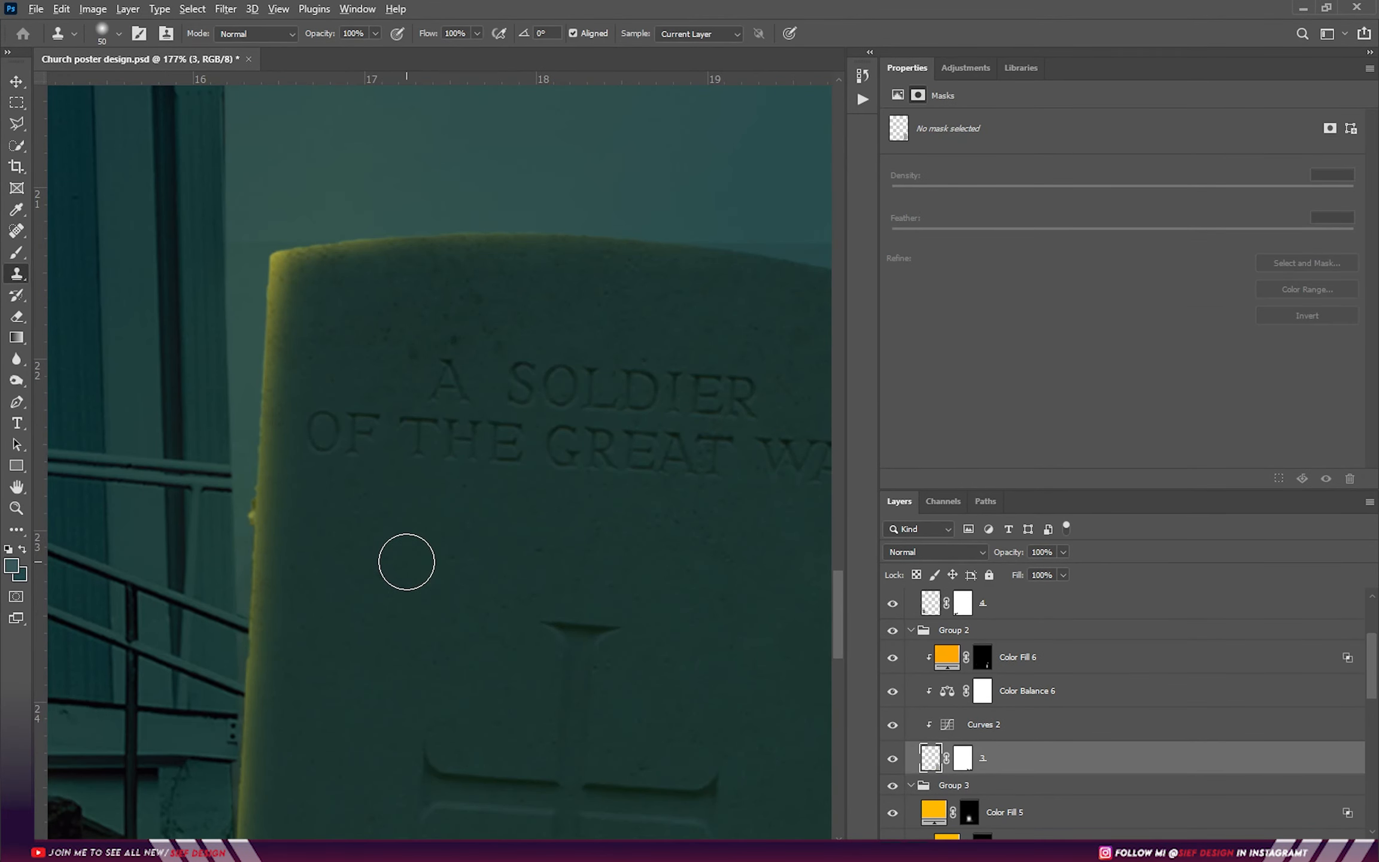
left_click(929, 757)
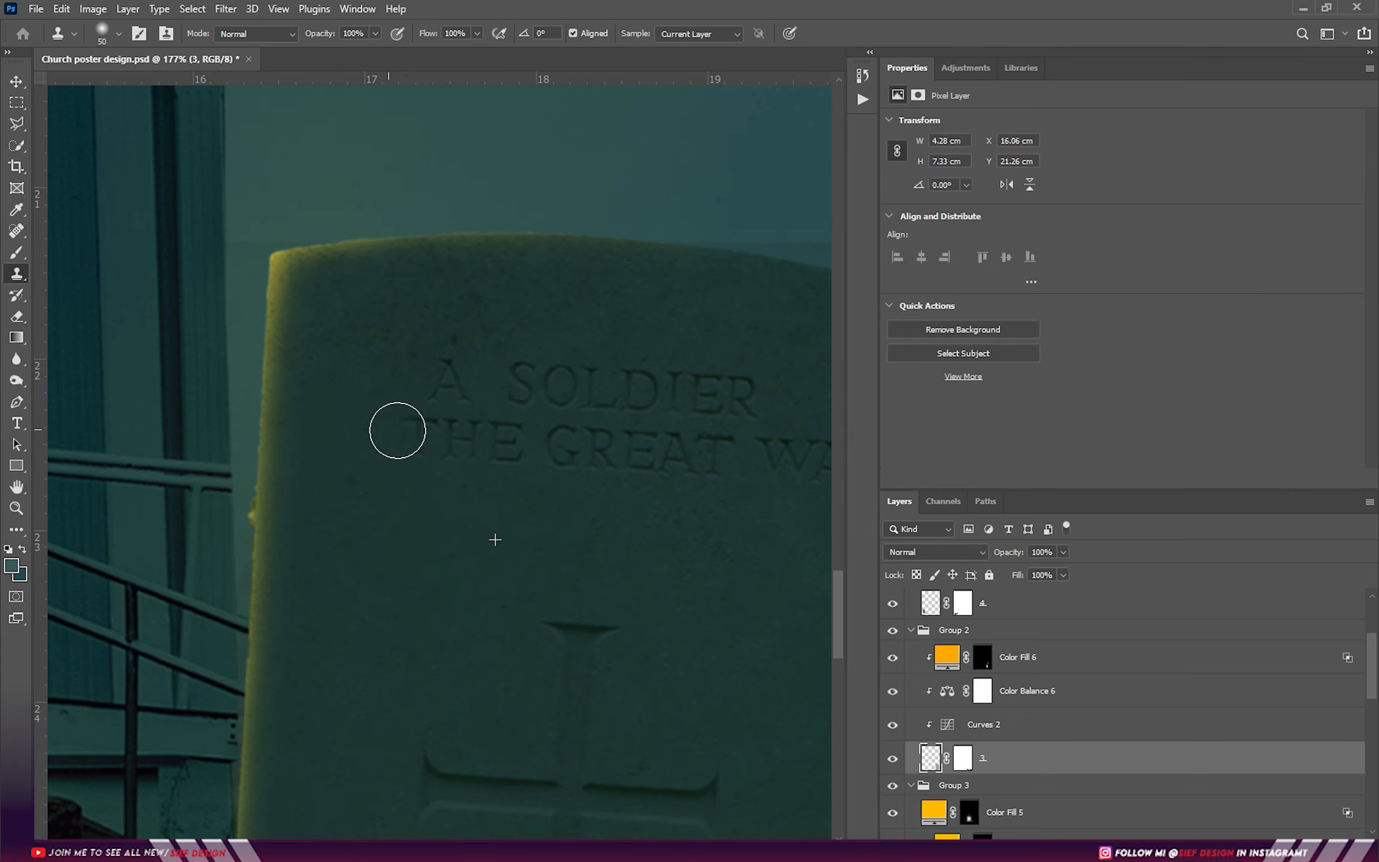
left_click_drag(514, 453, 326, 439)
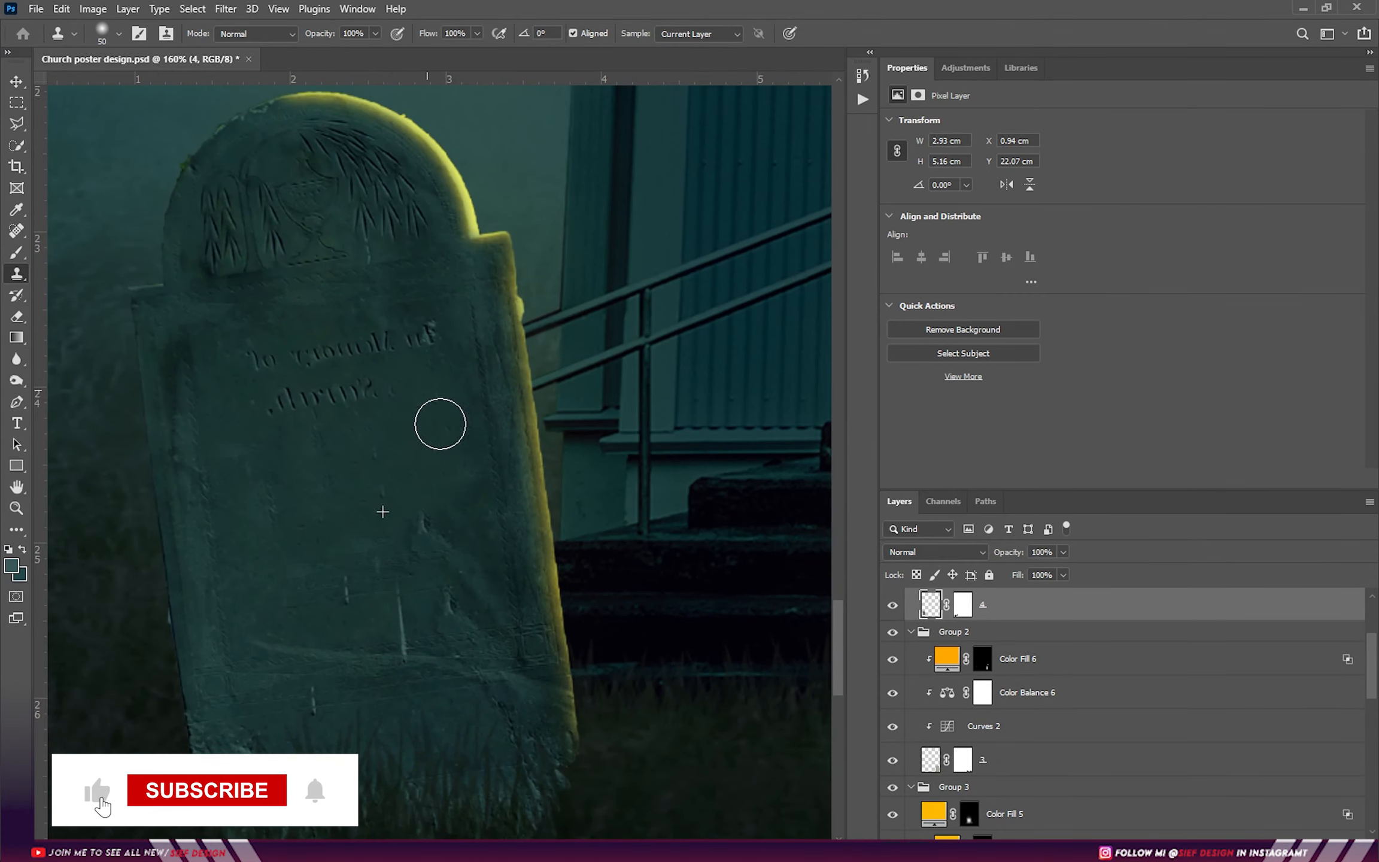
- Add tilted white "photoshop" and "2050" text in LEMON MILK Bold on the left gravestone and lower the opacity to 24%
key("t")
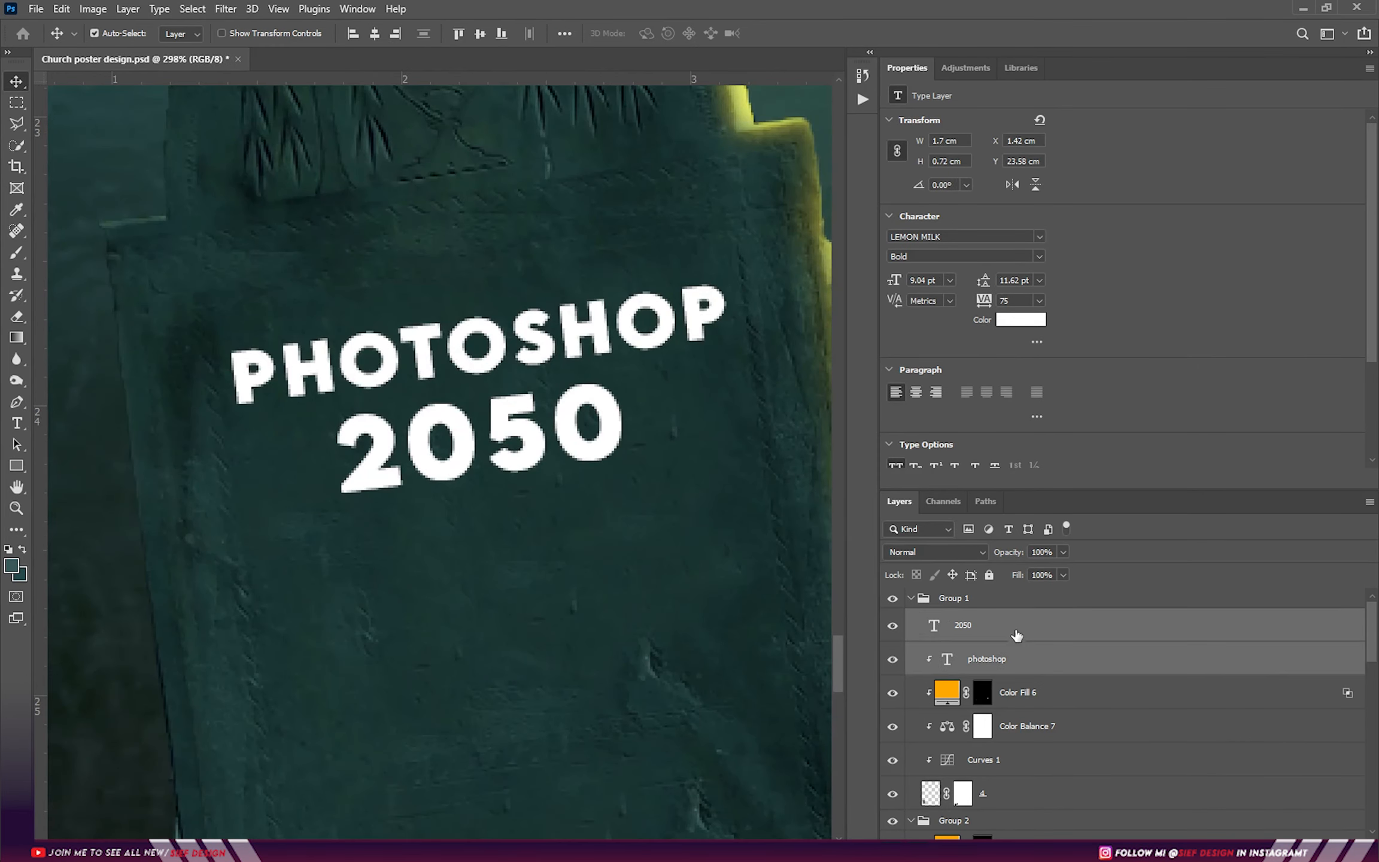
left_click_drag(1009, 552, 942, 546)
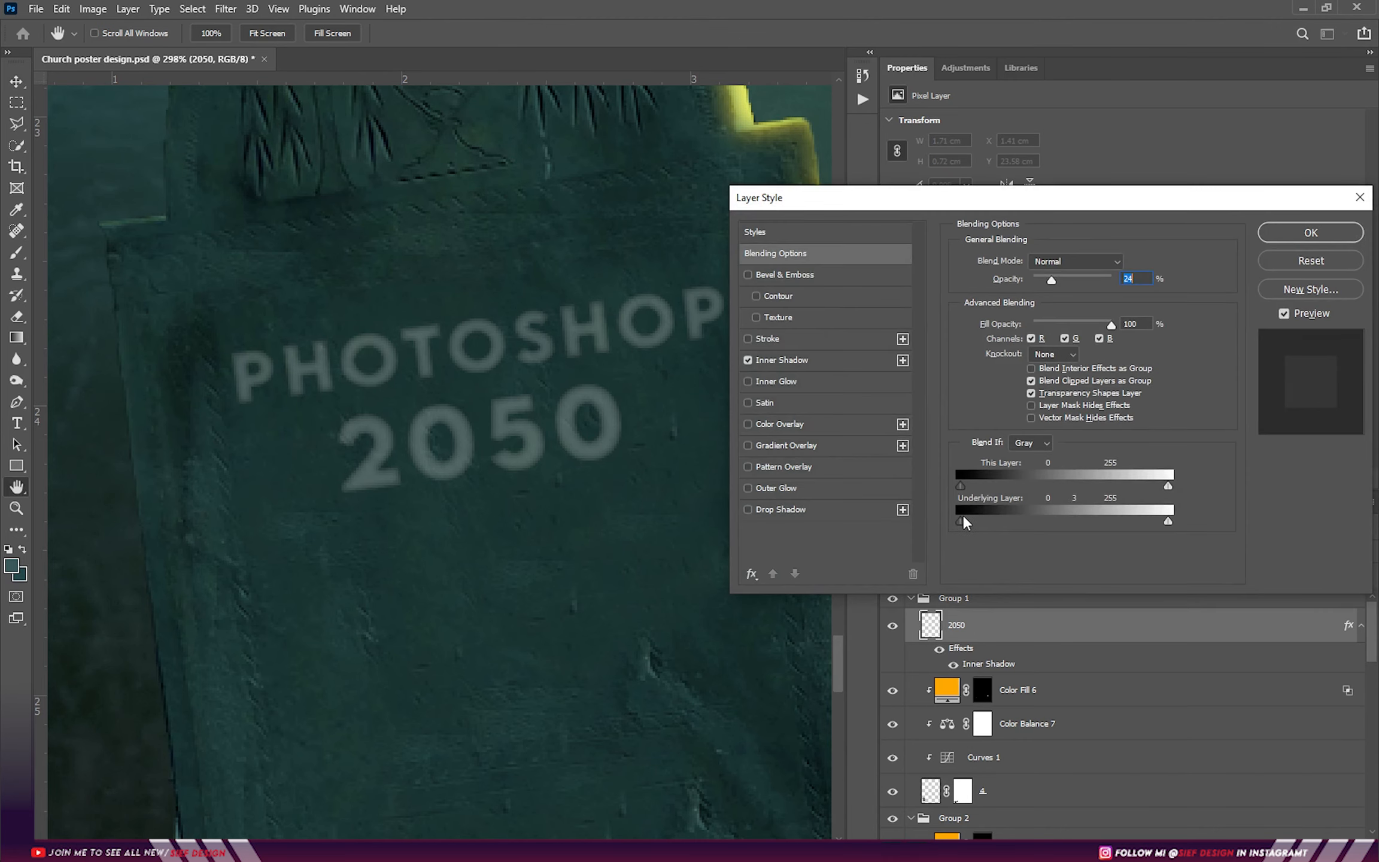
- Blend the lettering into the stone texture by splitting the 2050 layer's Blend If underlying shadow slider
left_click_drag(991, 530, 1052, 530)
left_click(1286, 230)
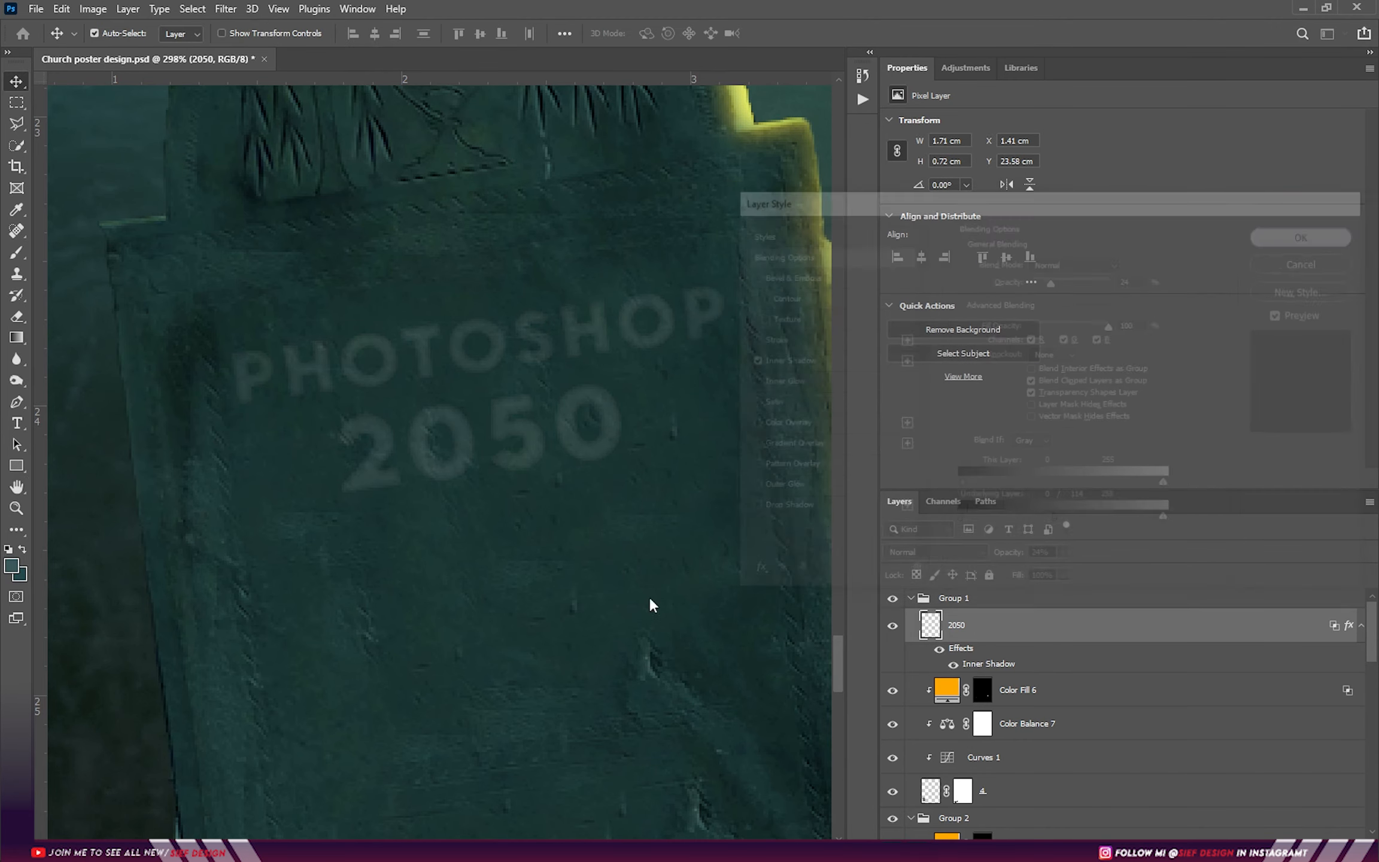
- Enlarge the engraved "PHOTOSHOP 2050" lettering slightly and nudge it down on the left gravestone
key("ctrl+t")
left_click_drag(499, 500, 498, 541)
left_click_drag(510, 671, 517, 671)
key("ctrl+z")
key("ctrl+z")
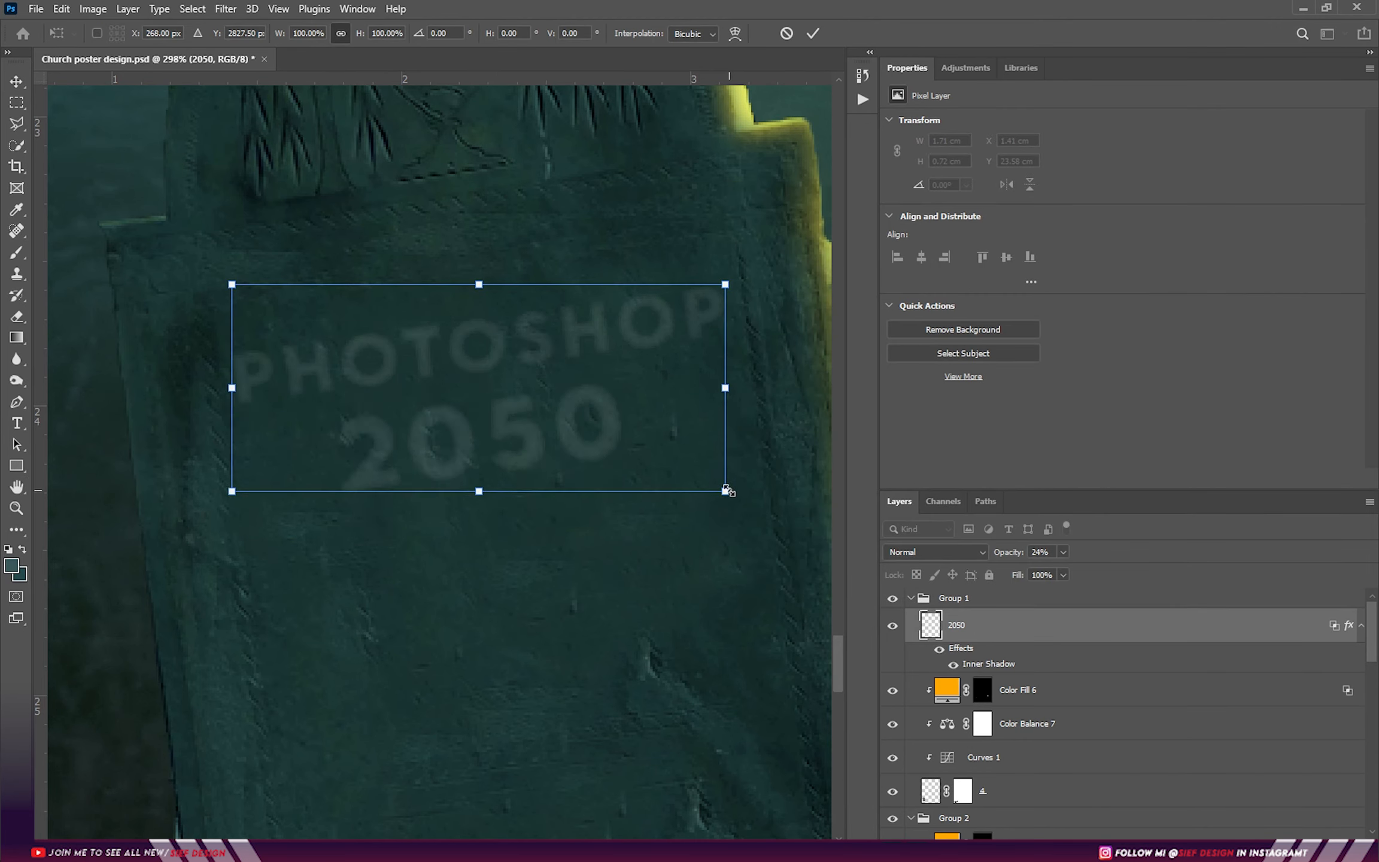
left_click_drag(729, 490, 759, 505)
left_click_drag(480, 453, 479, 458)
key("Return")
- Place the flock of birds image flipped horizontally and scaled to about 4.93 cm wide in the sky right of the steeple
scroll(548, 525, "down", 10)
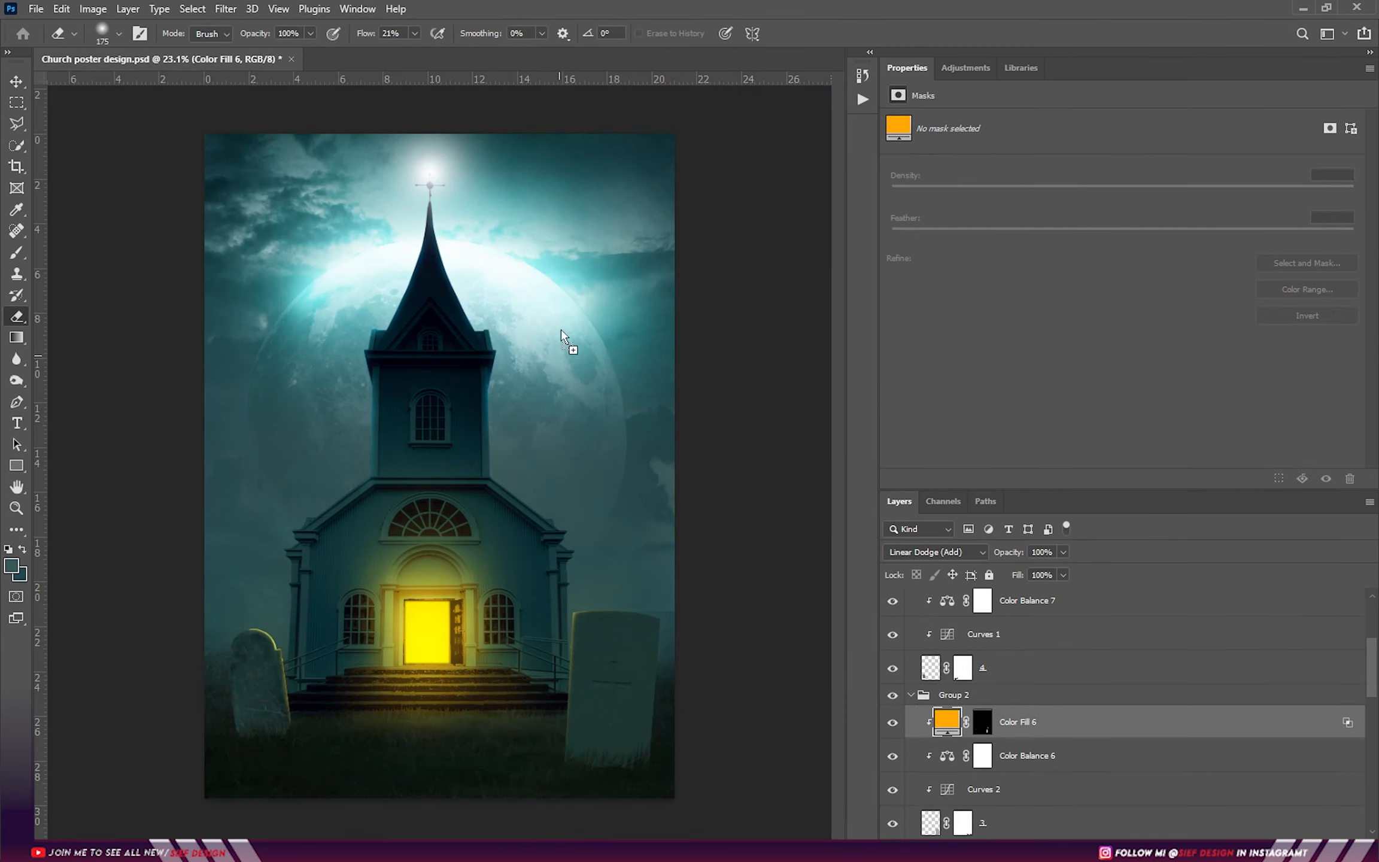
left_click_drag(561, 328, 552, 308)
right_click(552, 475)
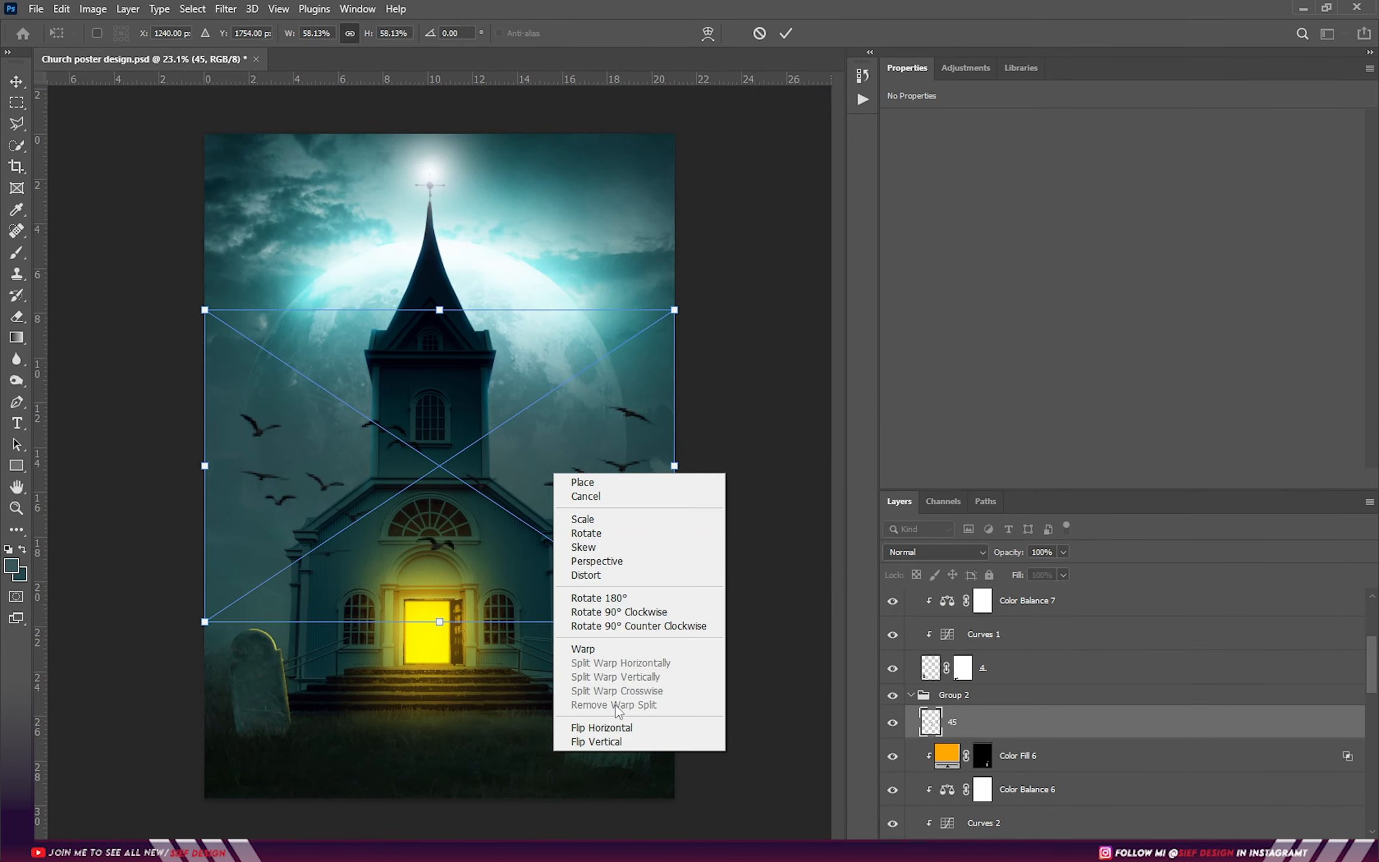
left_click(604, 725)
left_click_drag(675, 465, 614, 273)
key("Return")
key("e")
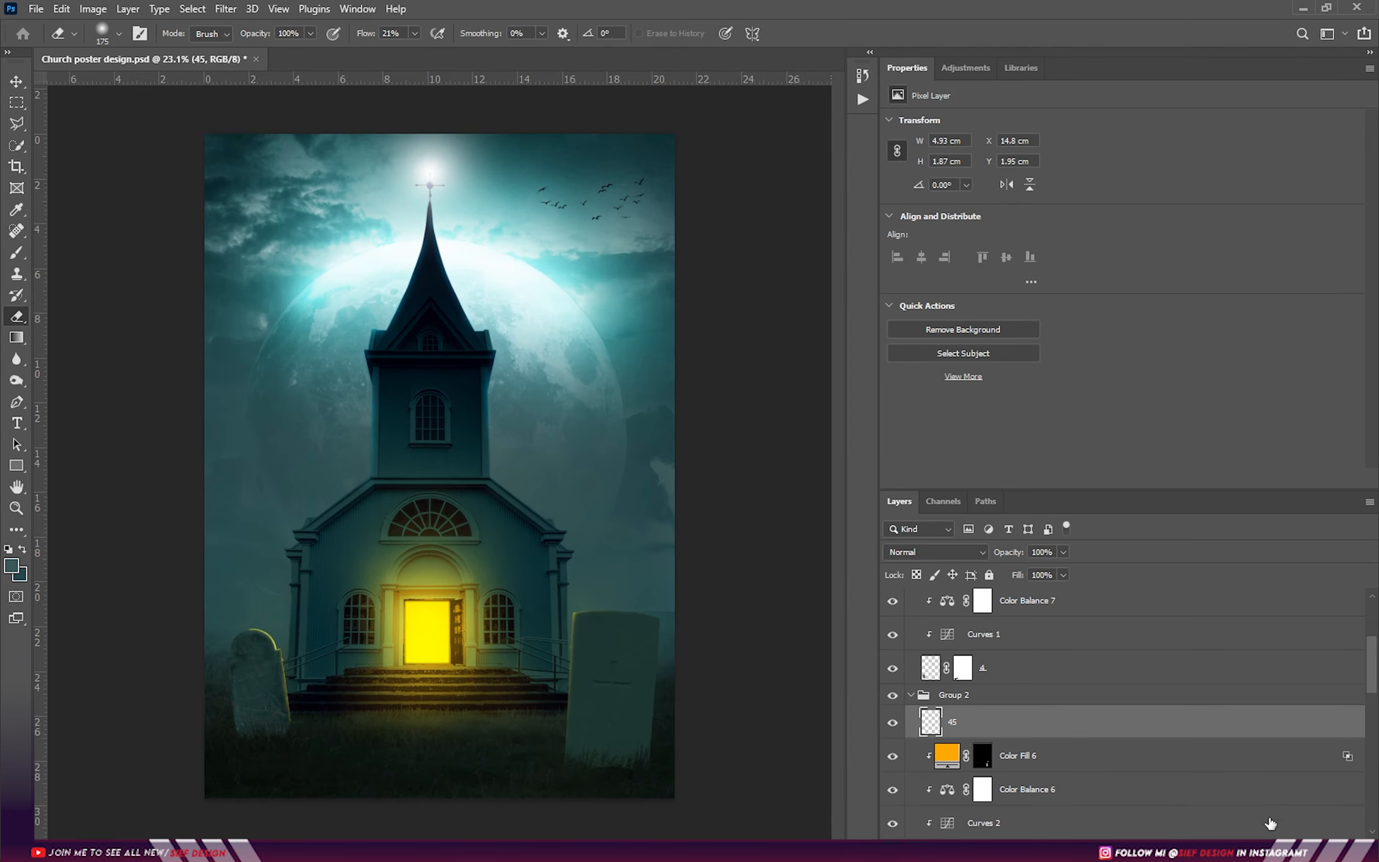
- Paint teal haze sampled from the sky over the birds on a new layer with a soft 1600 px brush at 12% flow
key("ctrl+shift+alt+n")
key("b")
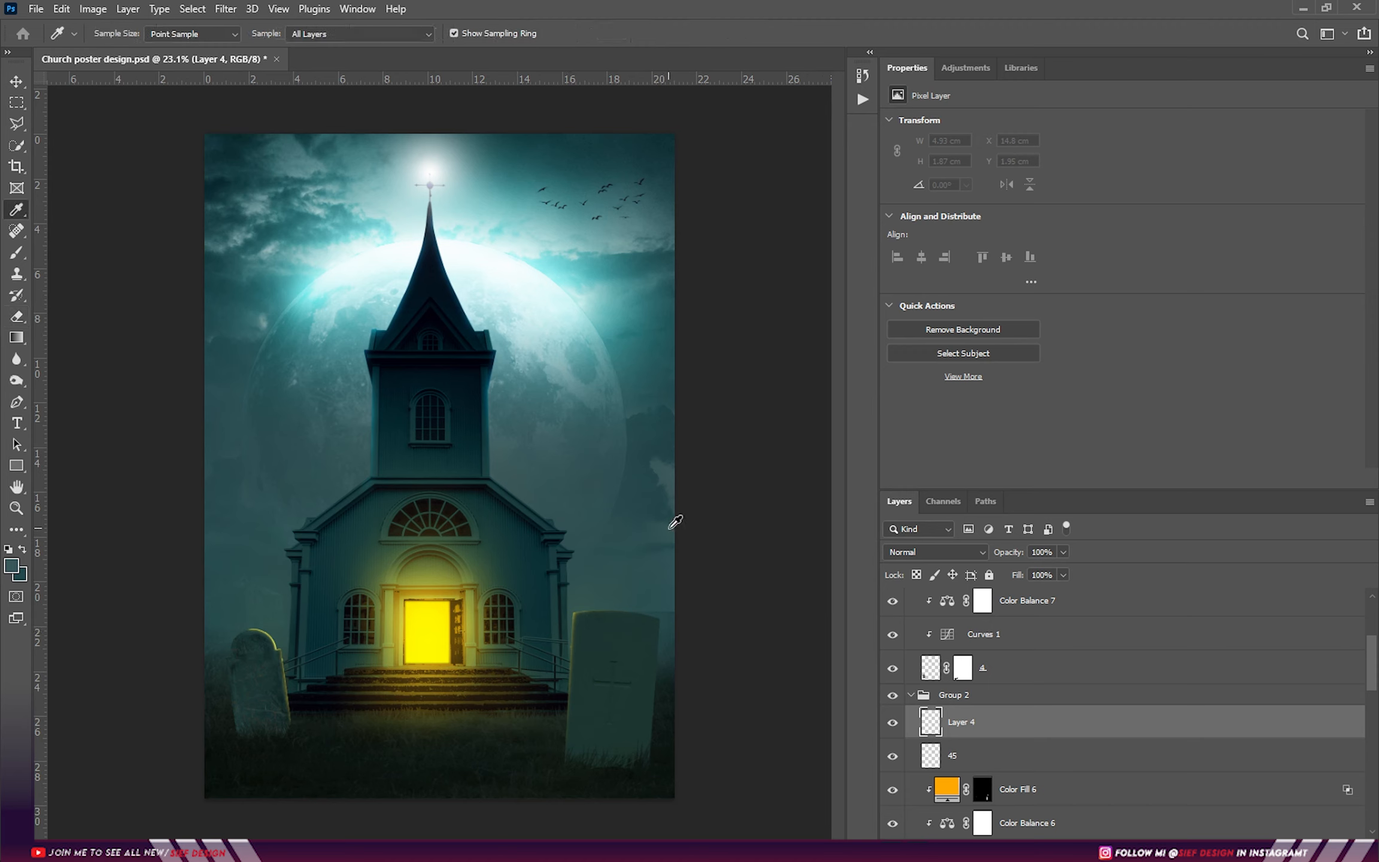
mouse_move(538, 259)
left_mouse_down()
mouse_move(584, 231)
mouse_move(647, 231)
mouse_move(593, 251)
mouse_move(545, 223)
left_mouse_up()
left_click(601, 227, "alt")
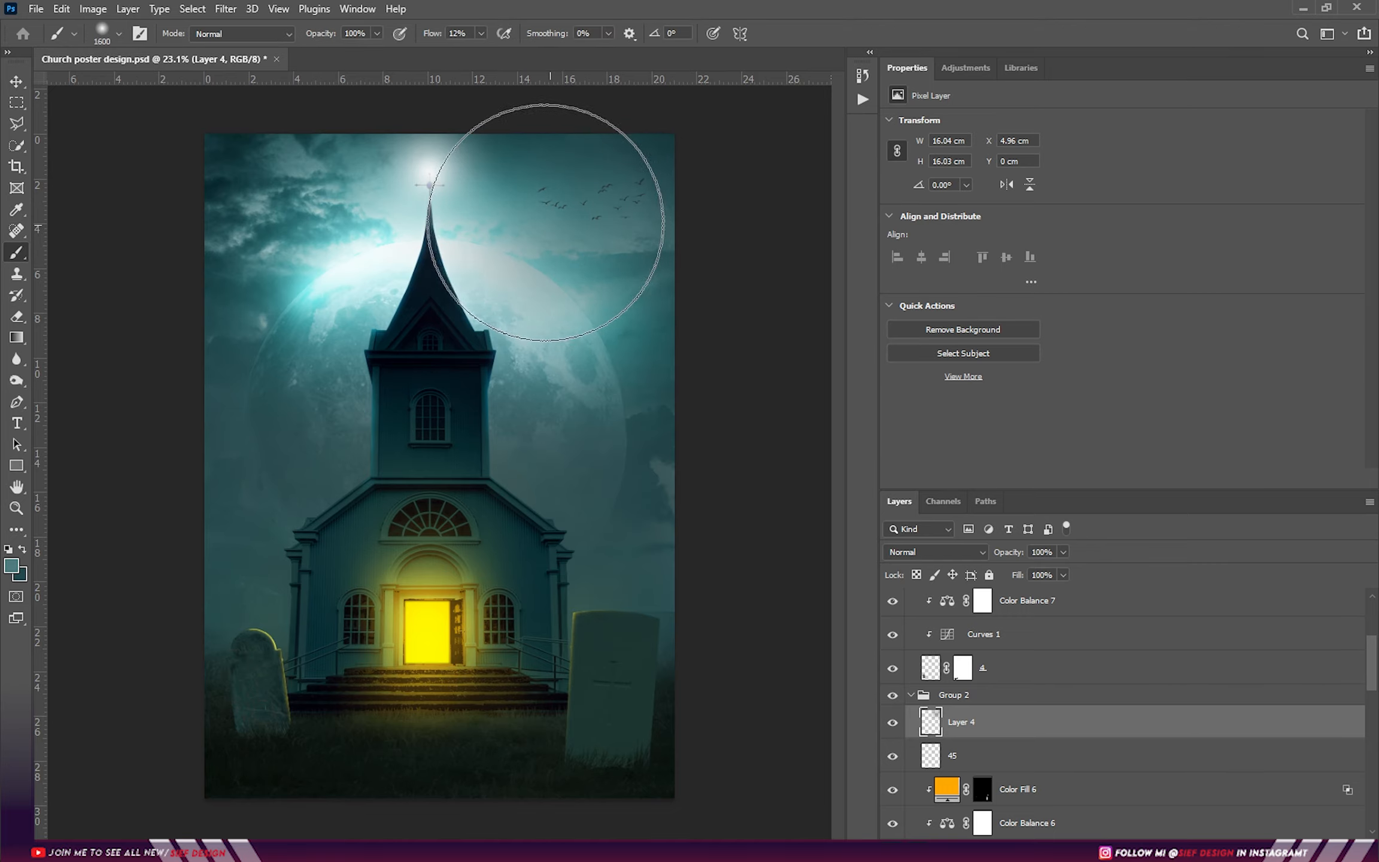
key("alt")
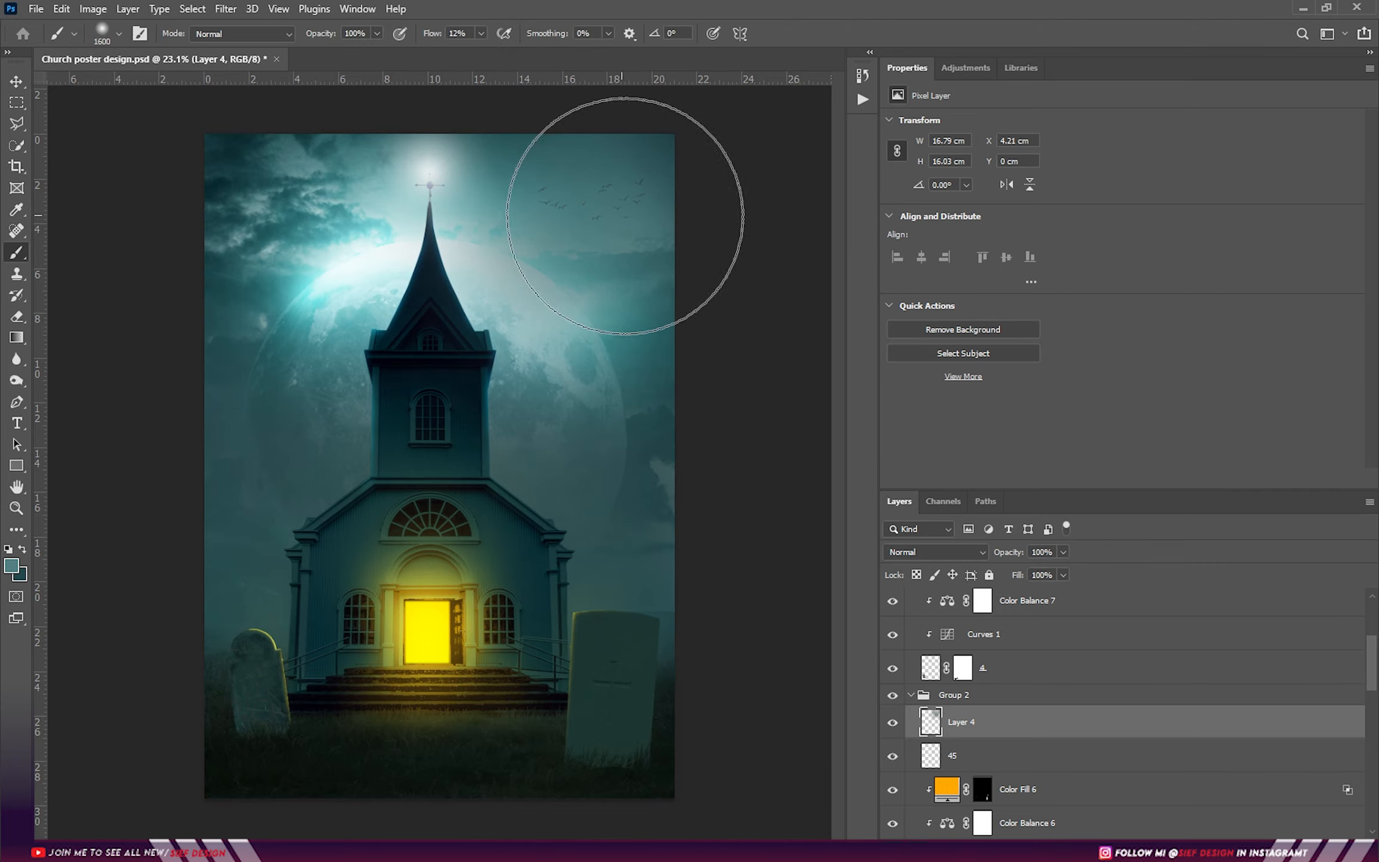
- Place the smoke image 16 across the poster's full width, about 21.08 by 11.05 cm, over the middle of the church
key("ctrl+t")
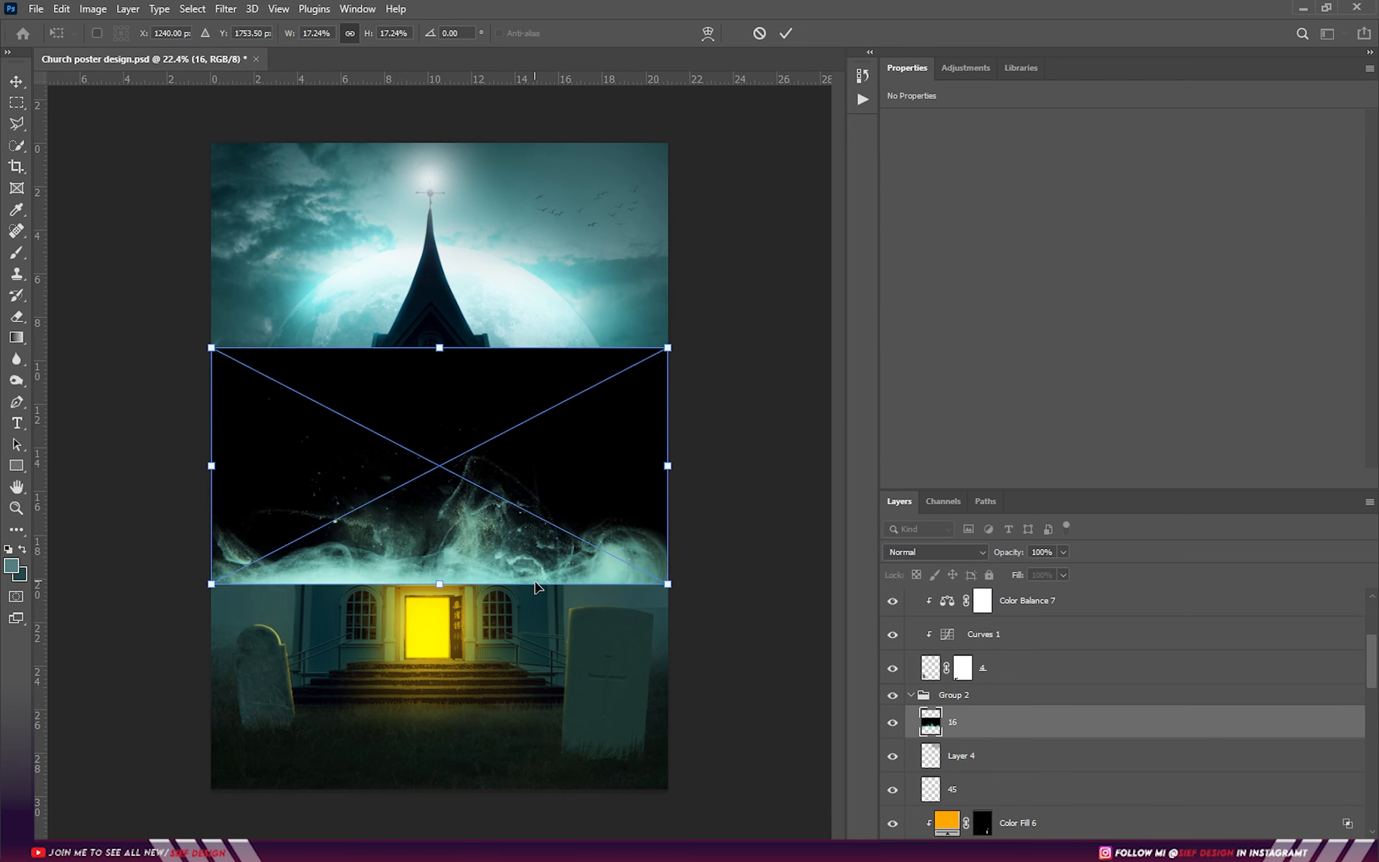
left_click_drag(445, 687, 447, 687)
left_click_drag(467, 545, 465, 511)
key("Return")
- Set the smoke layer's blend mode to Screen and move it behind the church, directly above Color Fill 2
left_click(968, 556)
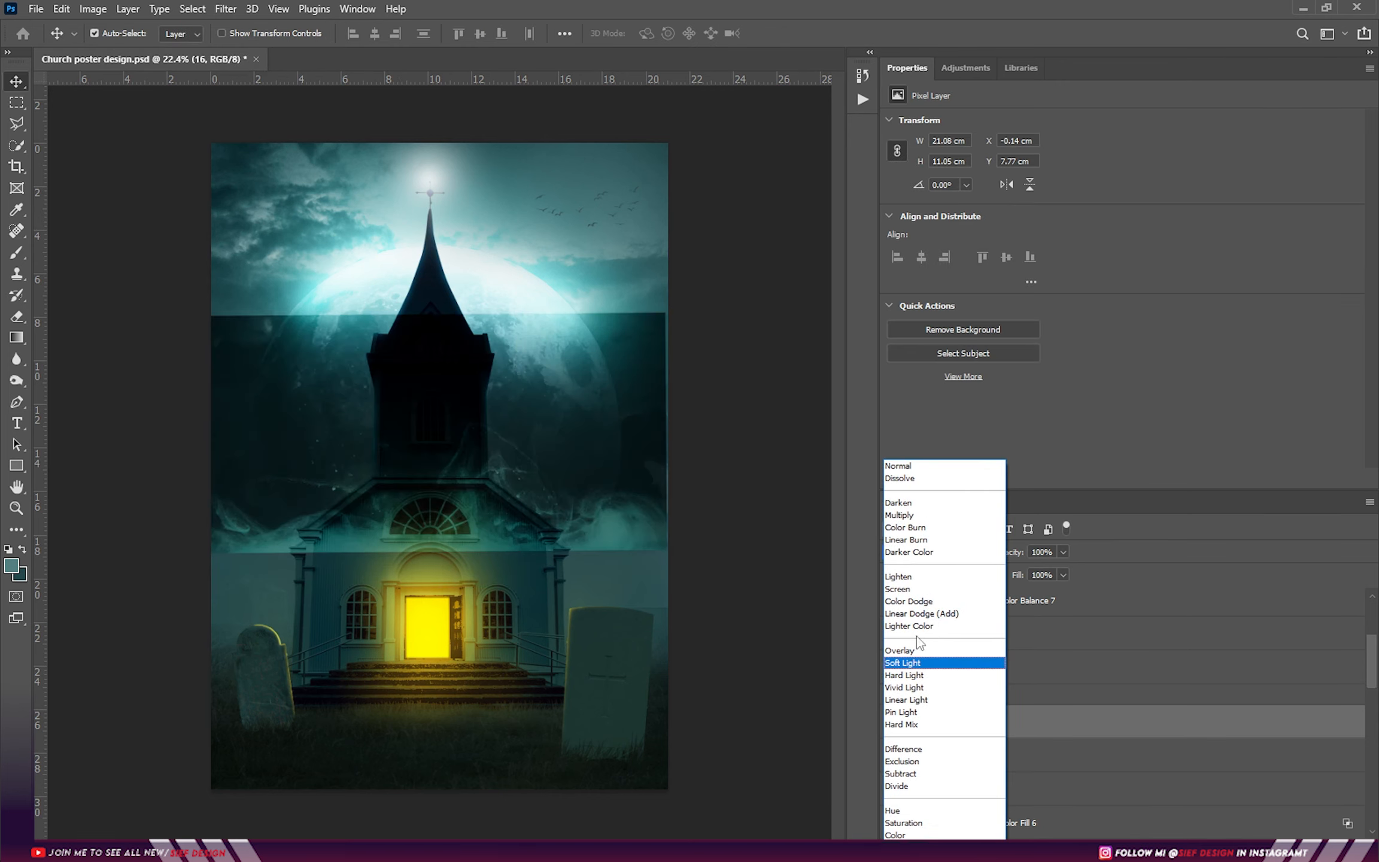
left_click(934, 589)
mouse_move(998, 725)
left_mouse_down()
mouse_move(995, 837)
mouse_move(981, 713)
left_mouse_up()
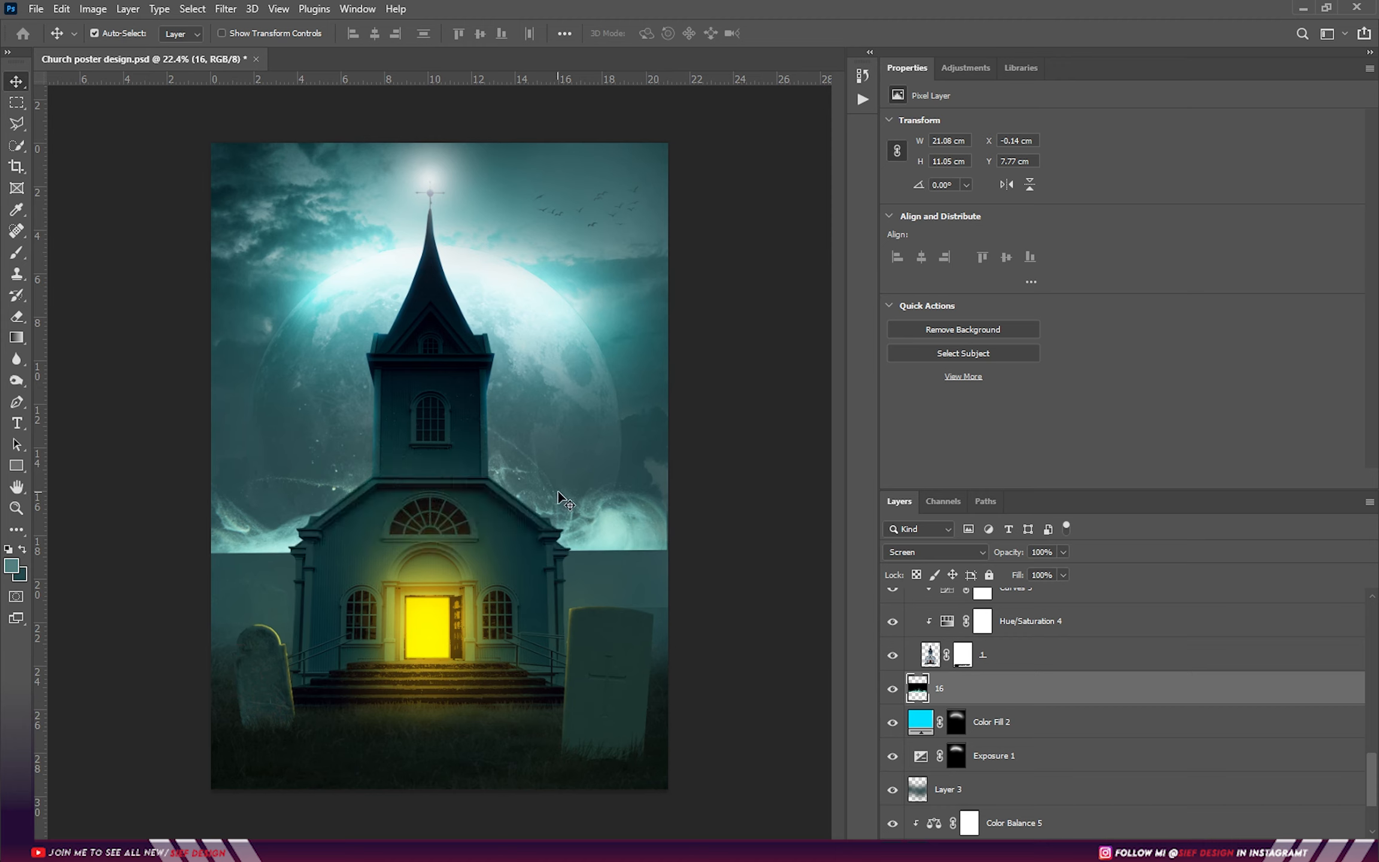
- Warp the smoke by pulling its lower corners down and inward toward the gravestones and its upper-left corner outward past the page
key("ctrl+t")
left_click(736, 34)
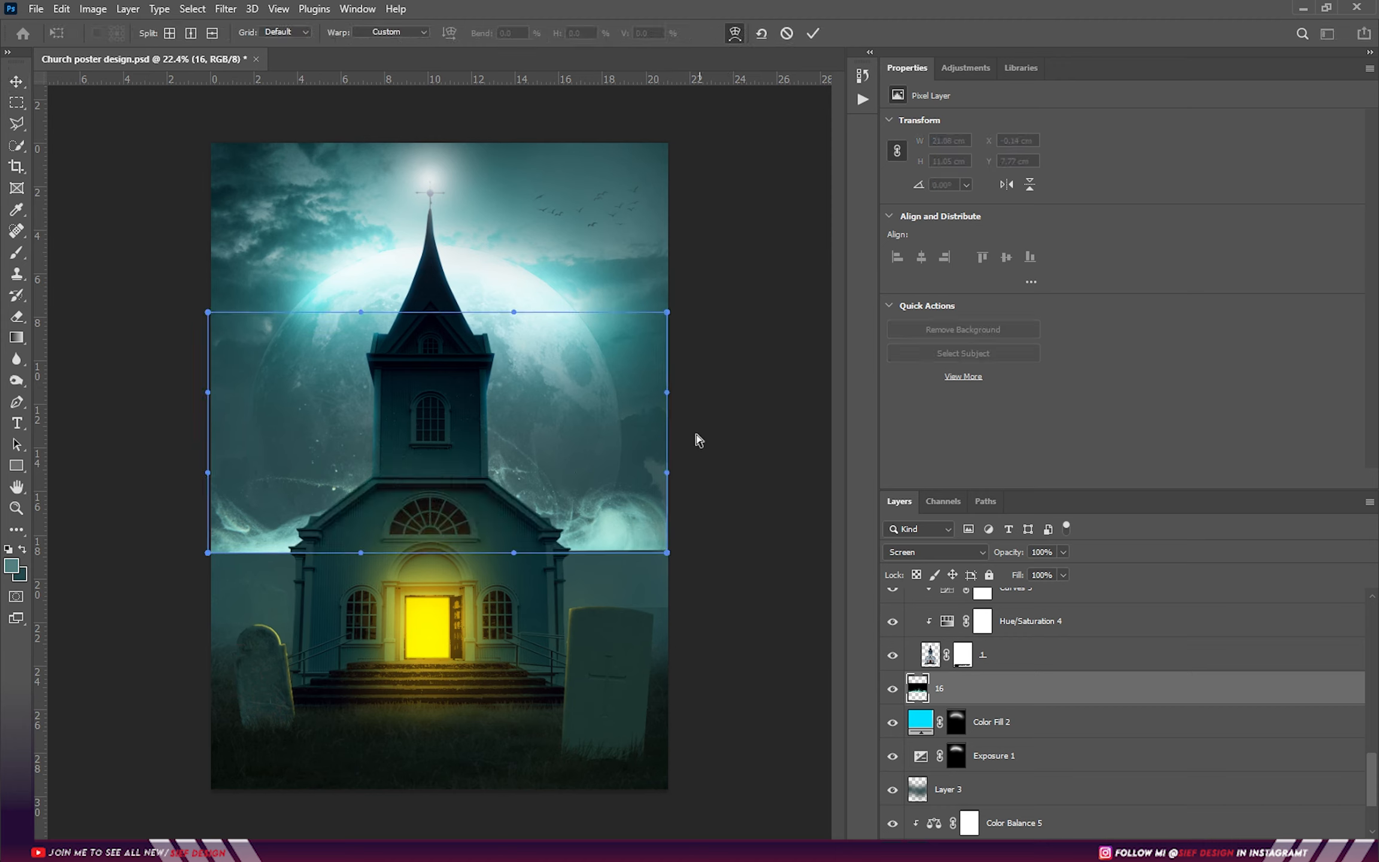
left_click_drag(668, 552, 595, 753)
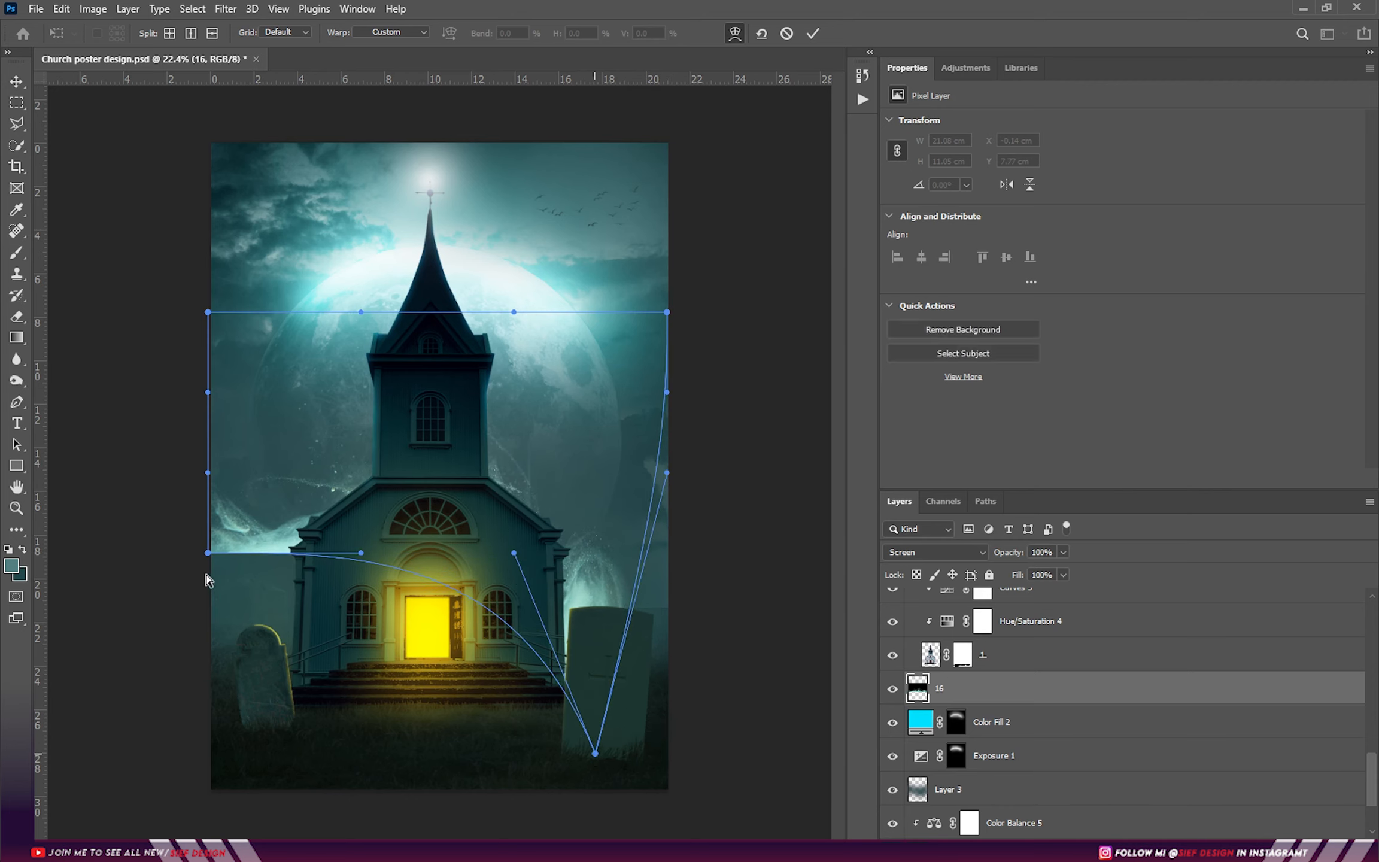
left_click_drag(208, 553, 208, 555)
left_click_drag(223, 626, 280, 721)
left_click_drag(207, 316, 103, 137)
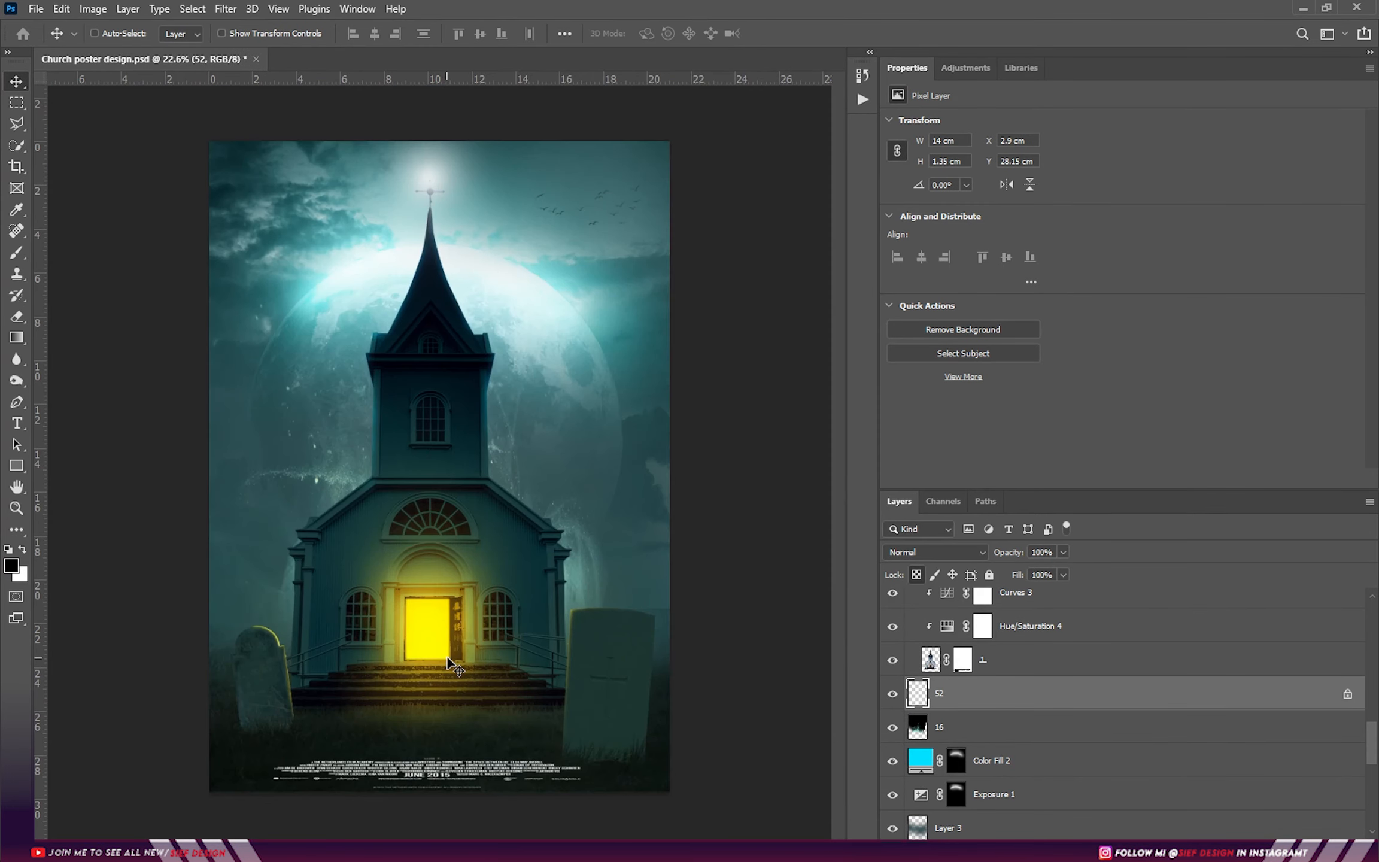
- Stamp all visible layers into a new top layer and open it in the Camera Raw filter
key("ctrl+alt+shift+e")
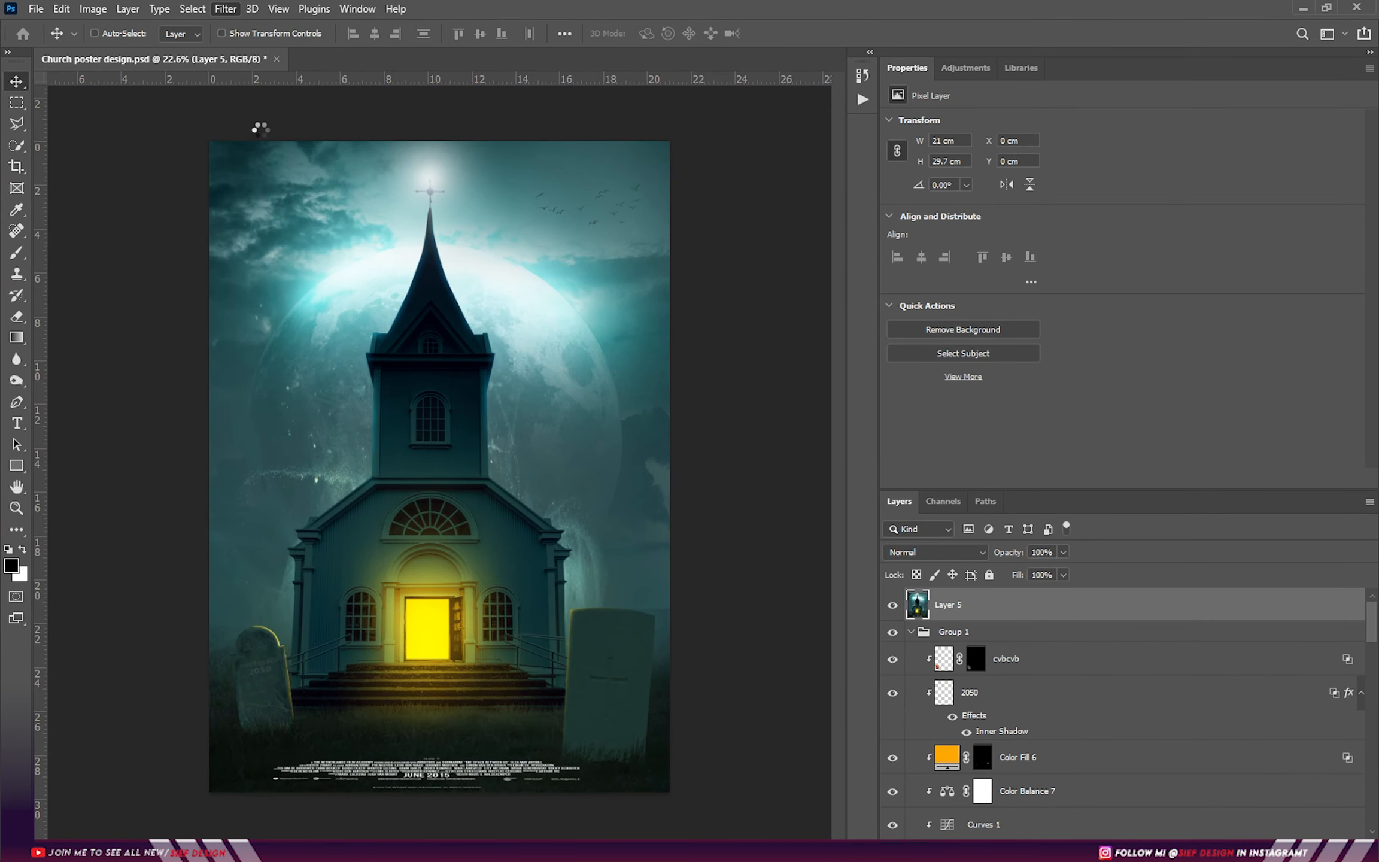
key("ctrl+shift+a")
- Grade the image with temperature -6, tint -8, exposure +0.30, contrast -5, highlights +2, shadows -33, whites +28, blacks +47, texture +16 and clarity +13
left_click(1035, 254)
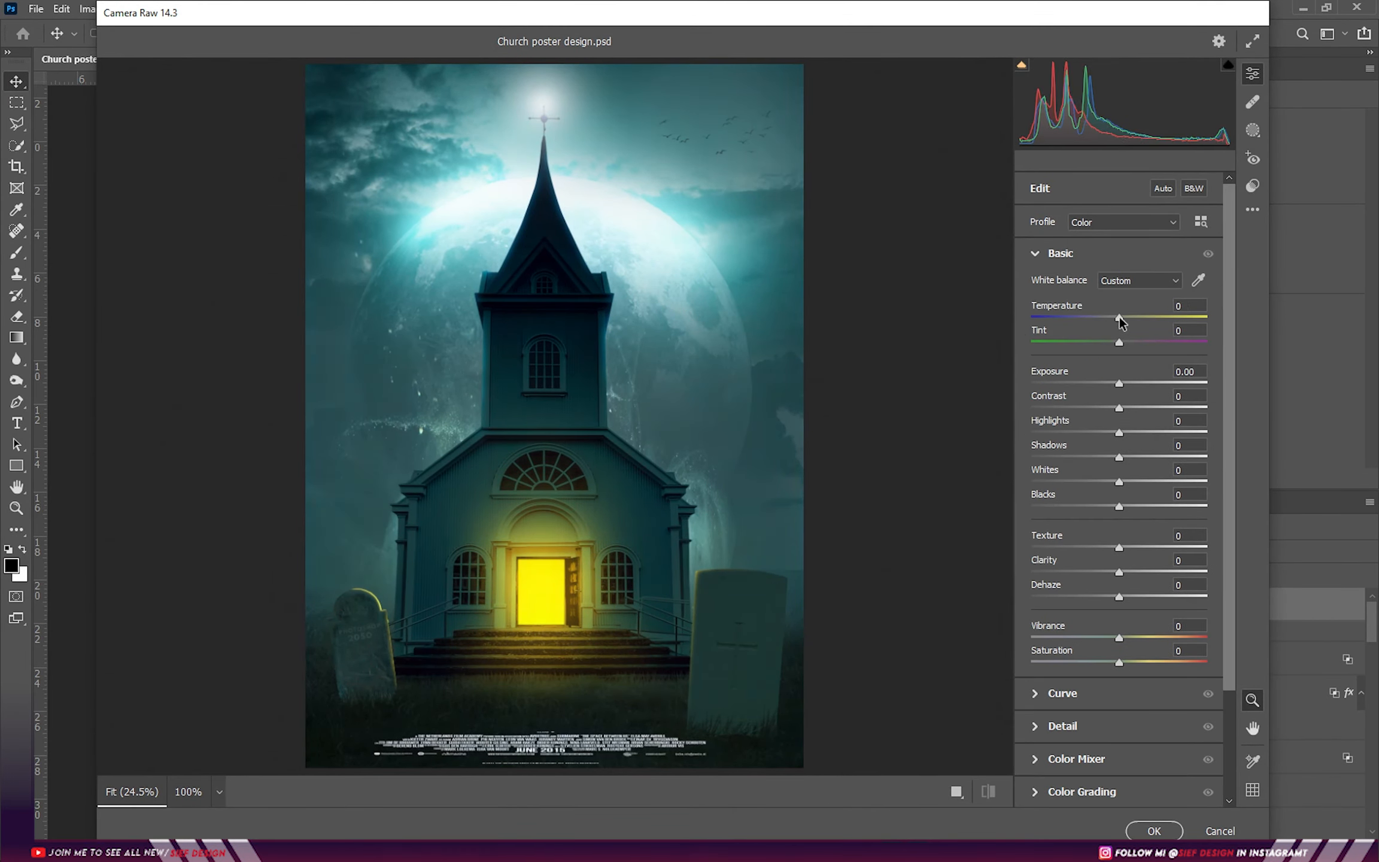
left_click_drag(1119, 342, 1120, 443)
left_click_drag(1119, 457, 1159, 506)
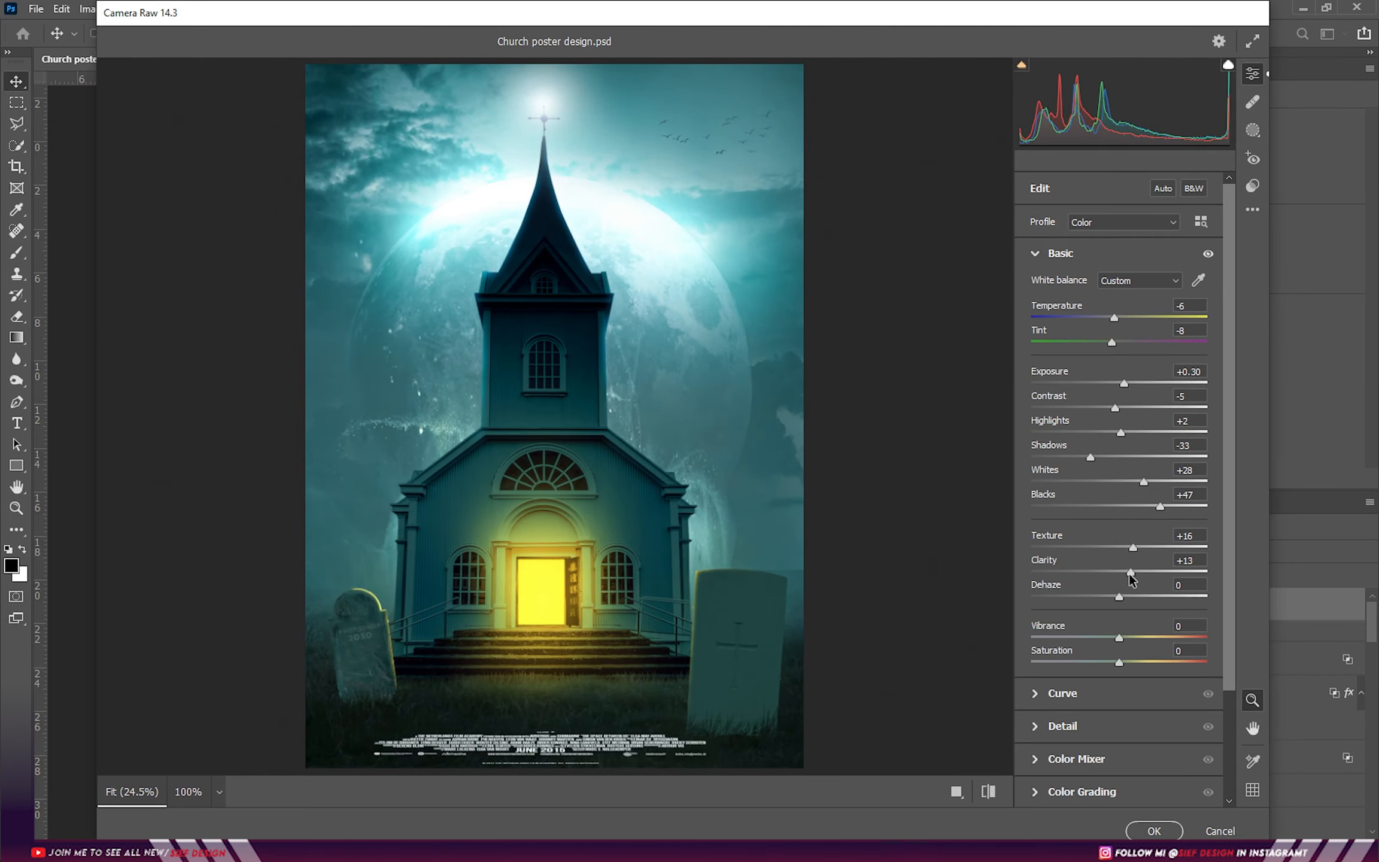
- Darken the poster's edges with a negative vignetting effect in Camera Raw
left_click(1036, 254)
left_click(1030, 482)
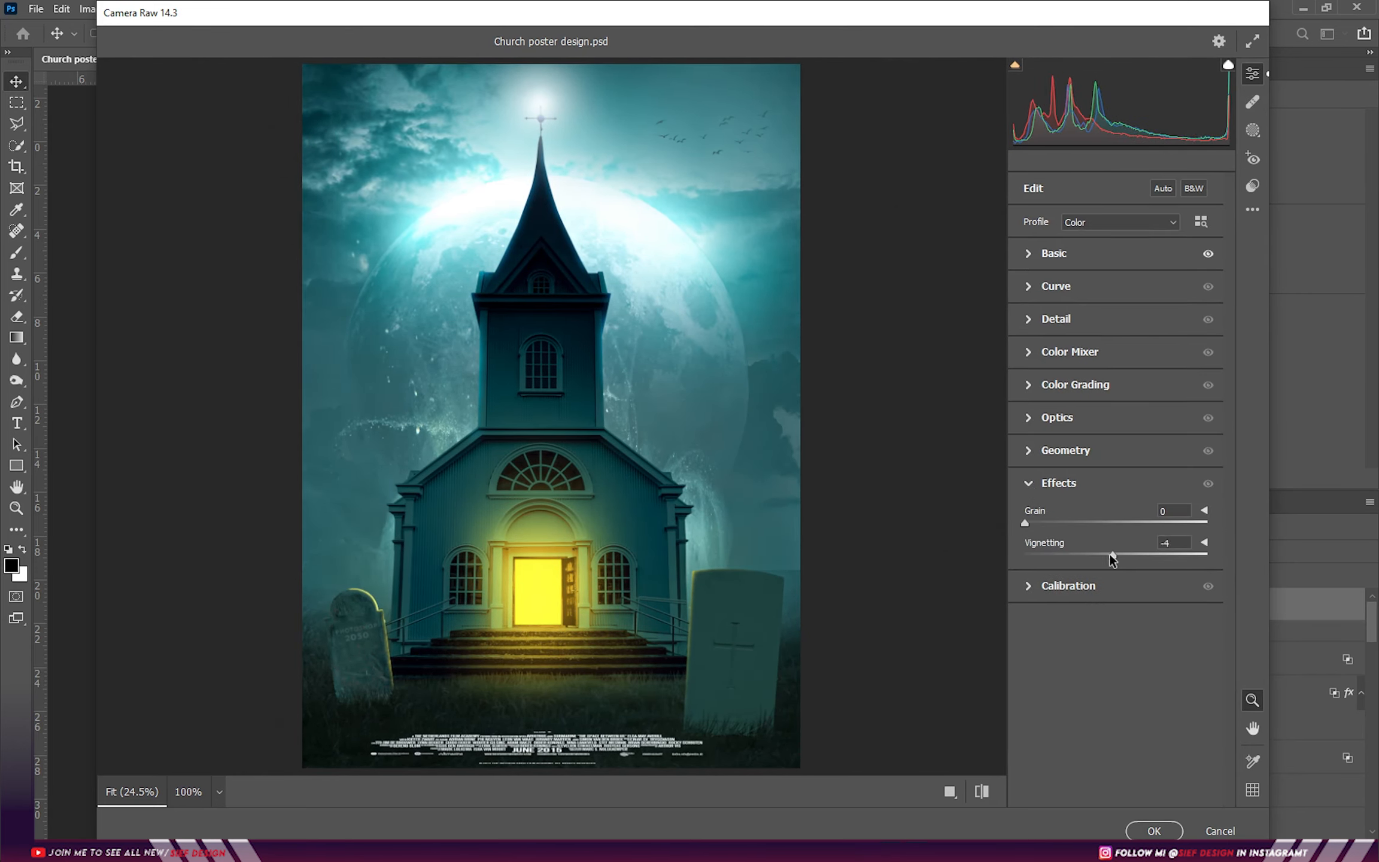
left_click_drag(1117, 557, 1100, 557)
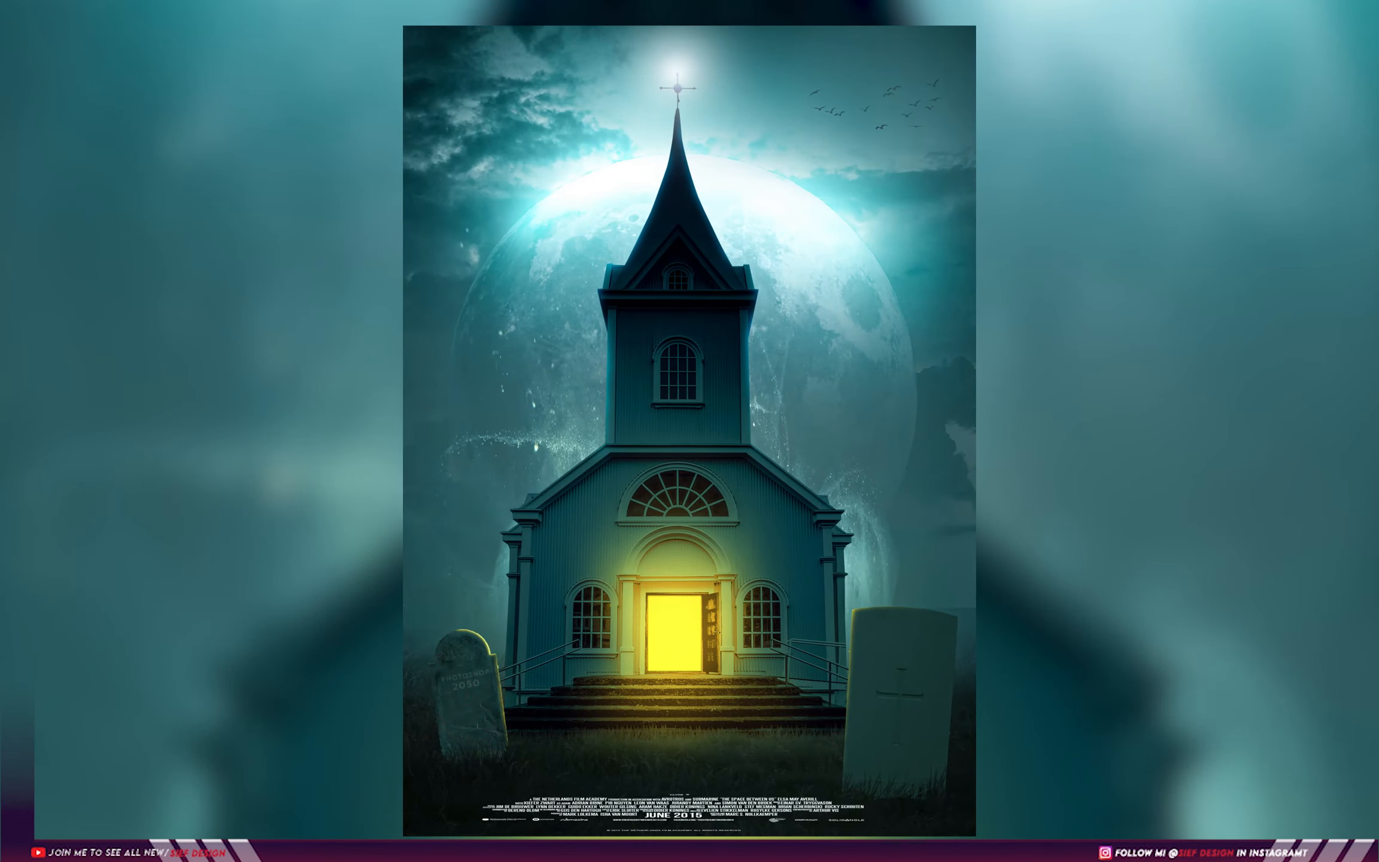